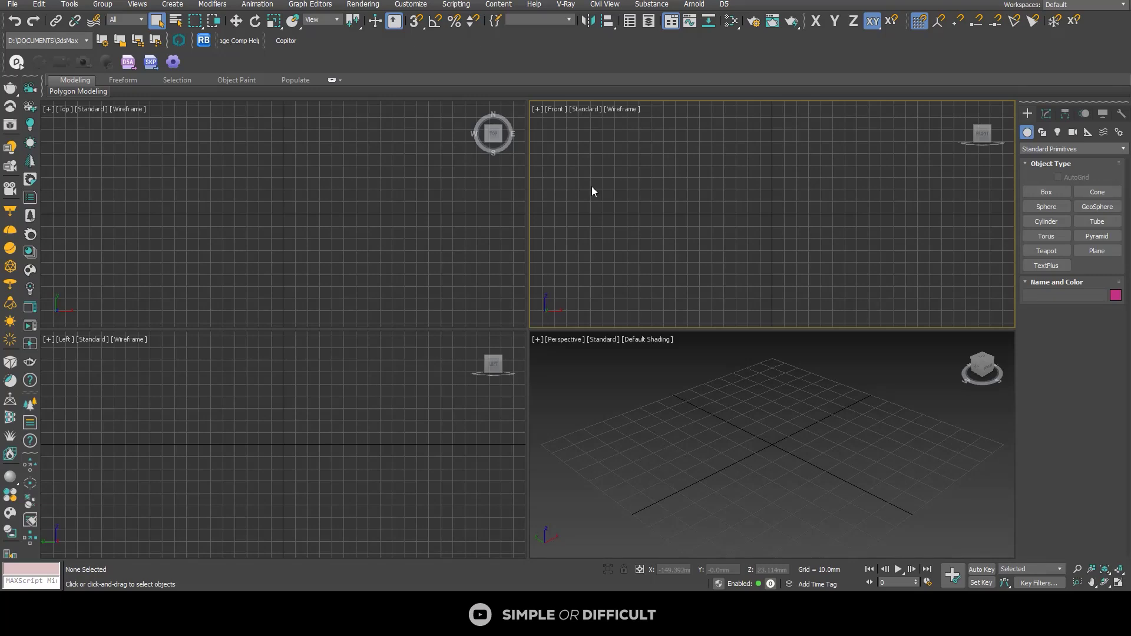
Activate the Top viewport, launch Relink Bitmaps v2.16 and dismiss its donation prompt
left_click(228, 172)
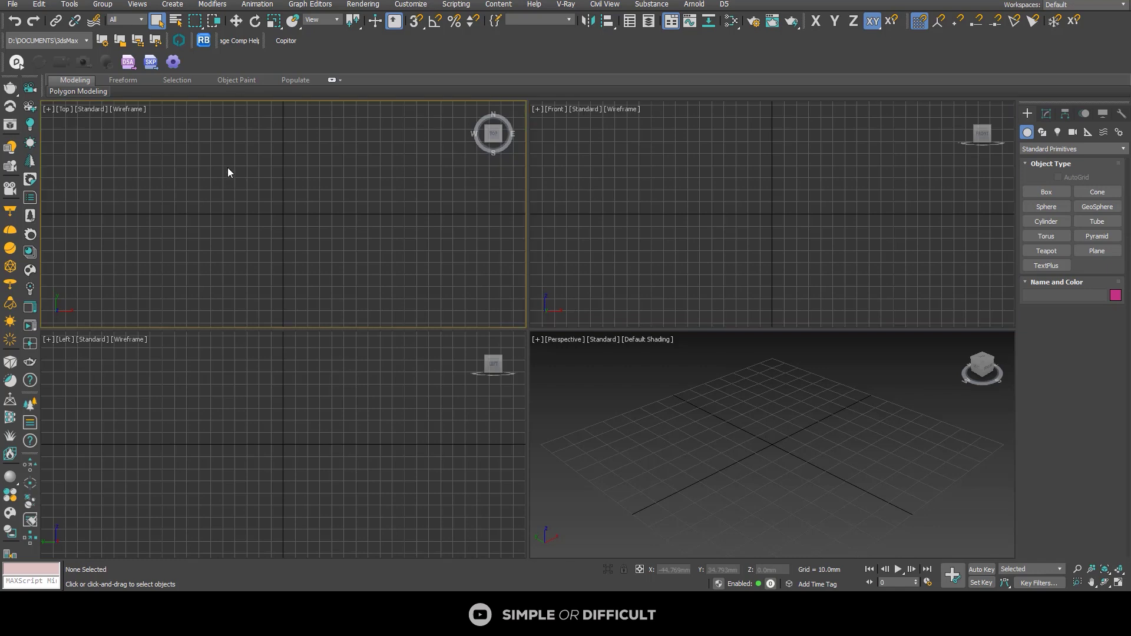
left_click(203, 41)
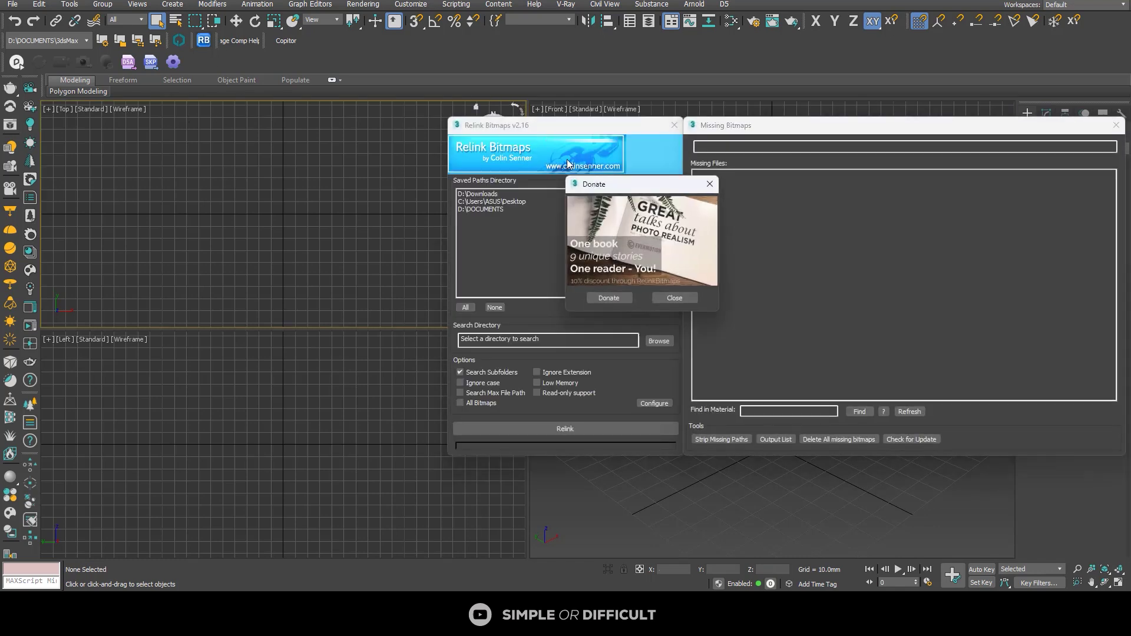
left_click(707, 187)
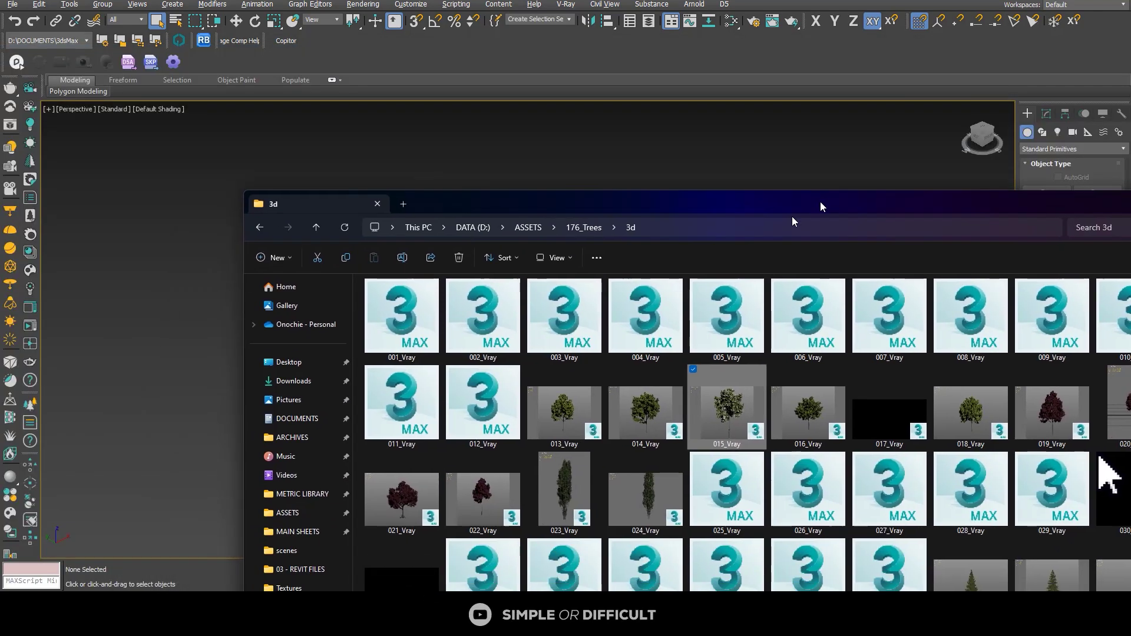
Merge the 013_Vray tree file into the scene and close the Scene Converter
left_click_drag(564, 412, 207, 381)
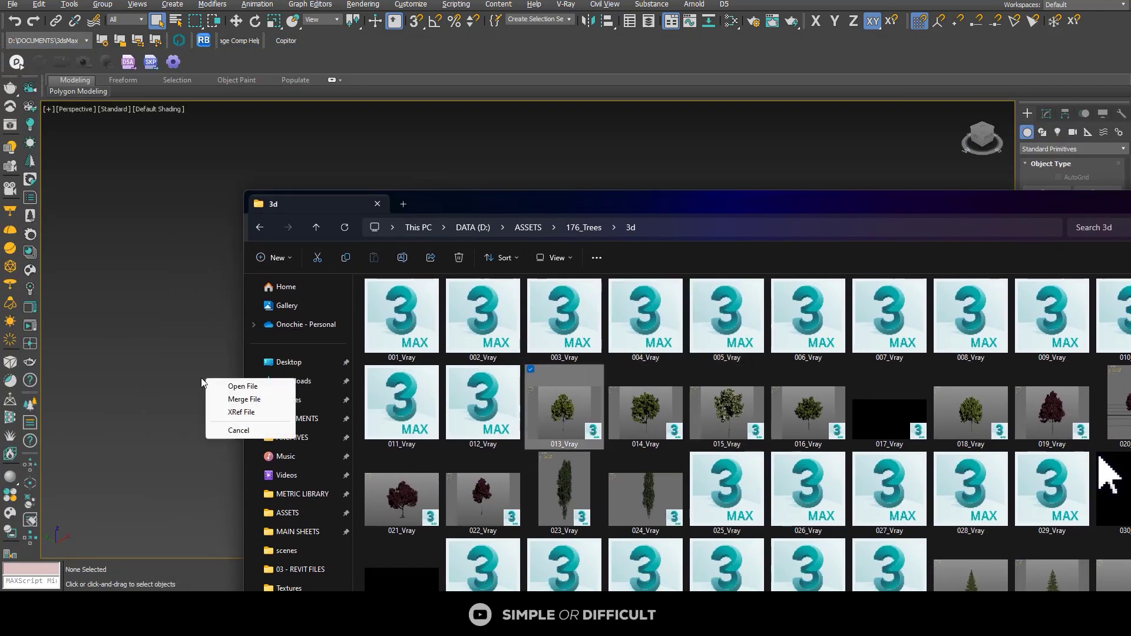
left_click(243, 399)
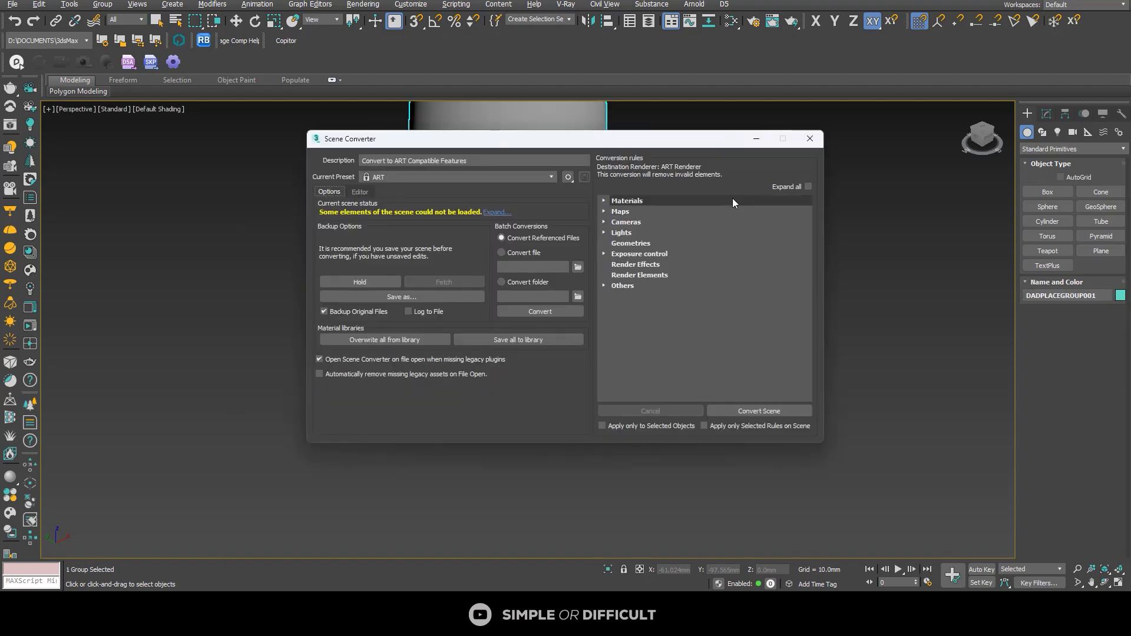
left_click(809, 138)
scroll(648, 271, "down", 5)
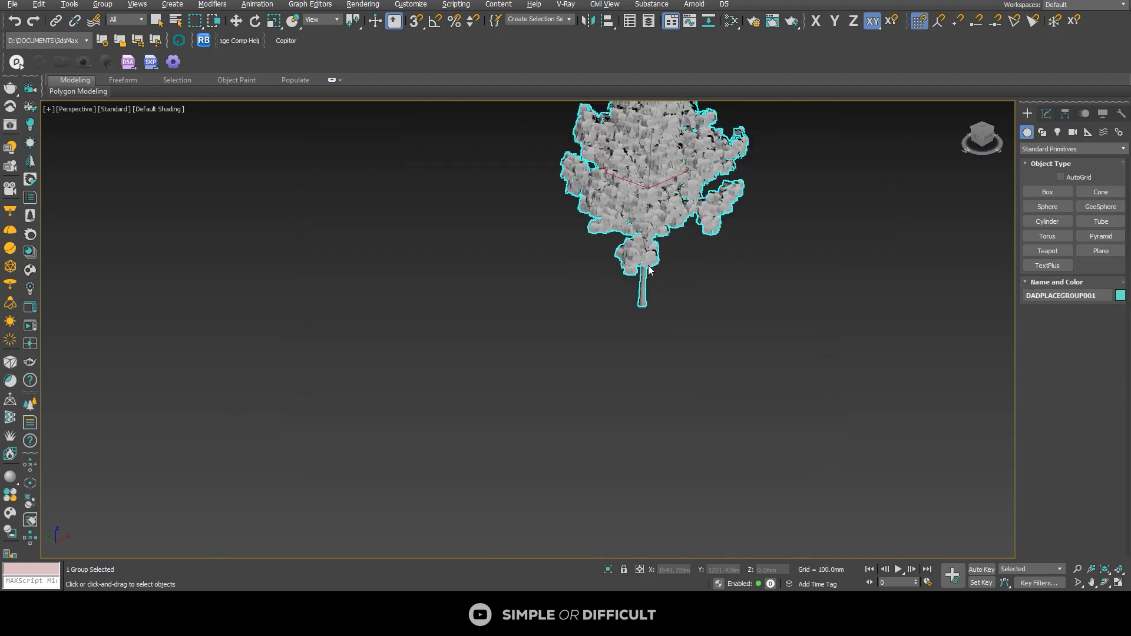
scroll(648, 271, "down", 4)
Merge the 015_Vray tree as Am176_015 and move it along X beside the first tree
key("alt+Tab")
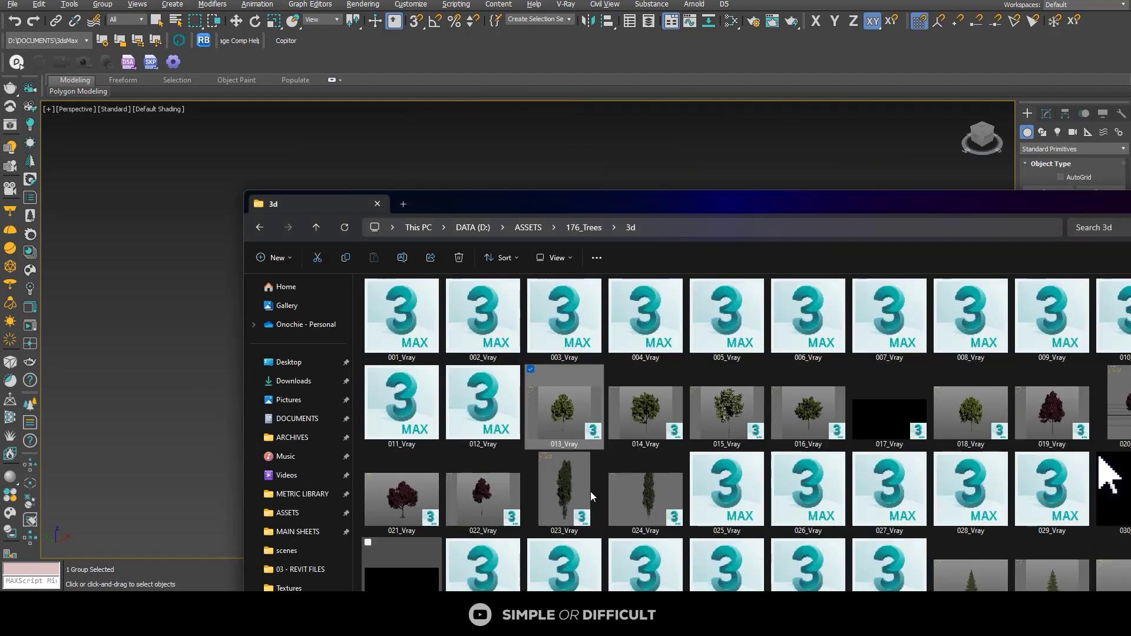
left_click_drag(730, 425, 203, 402)
left_click(232, 423)
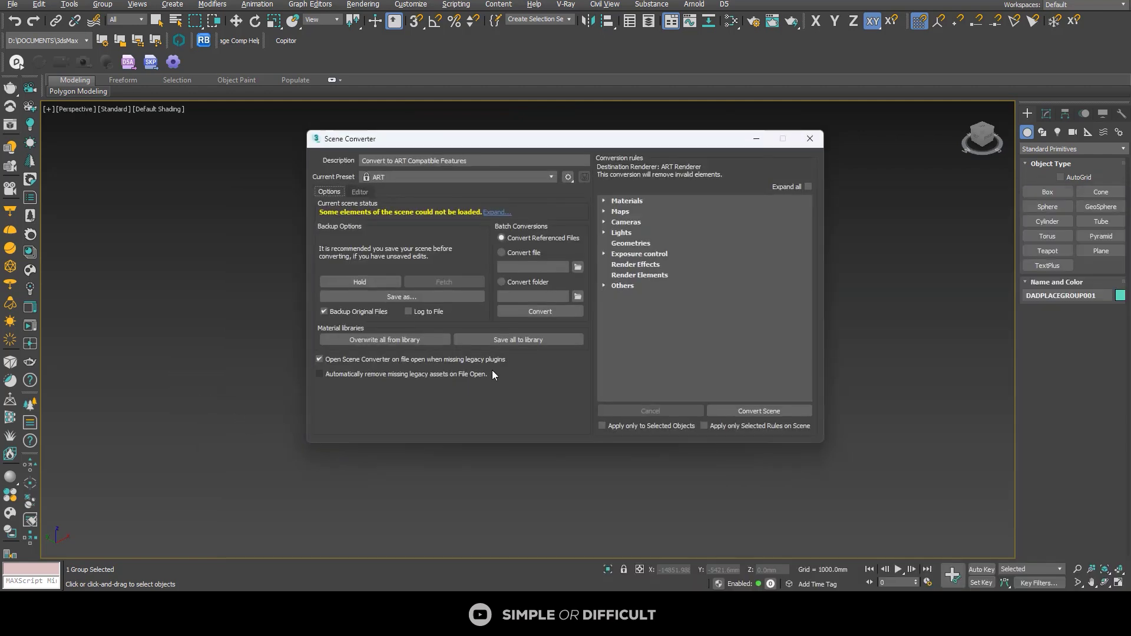
left_click(810, 141)
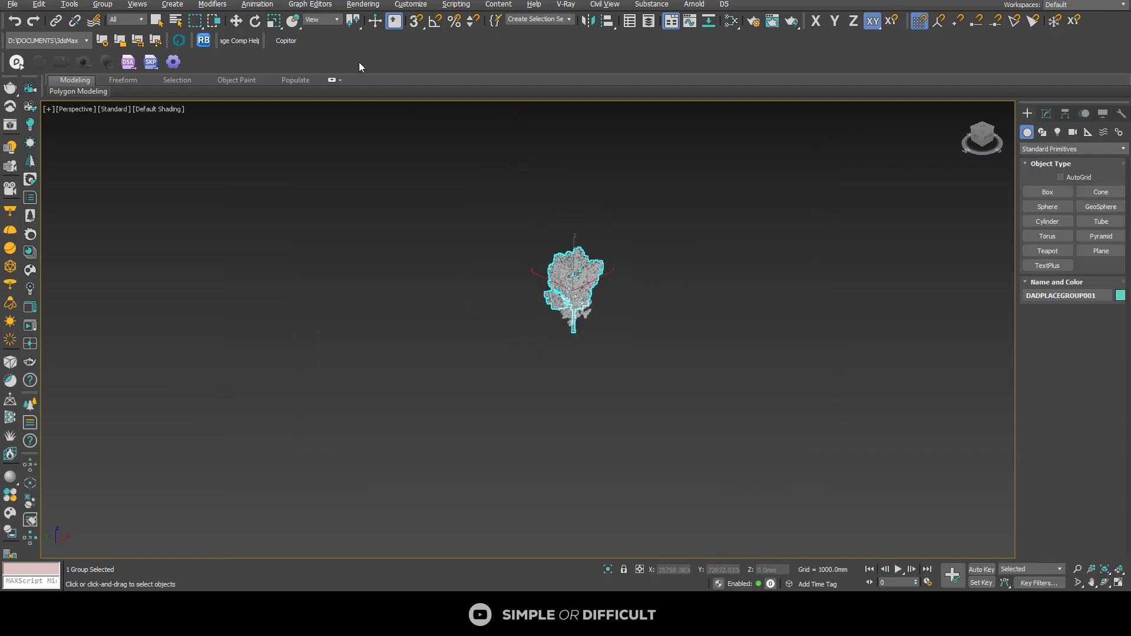
scroll(645, 285, "up", 5)
left_click_drag(419, 436, 536, 403)
scroll(560, 430, "down", 2)
scroll(607, 483, "up", 4)
scroll(618, 453, "down", 3)
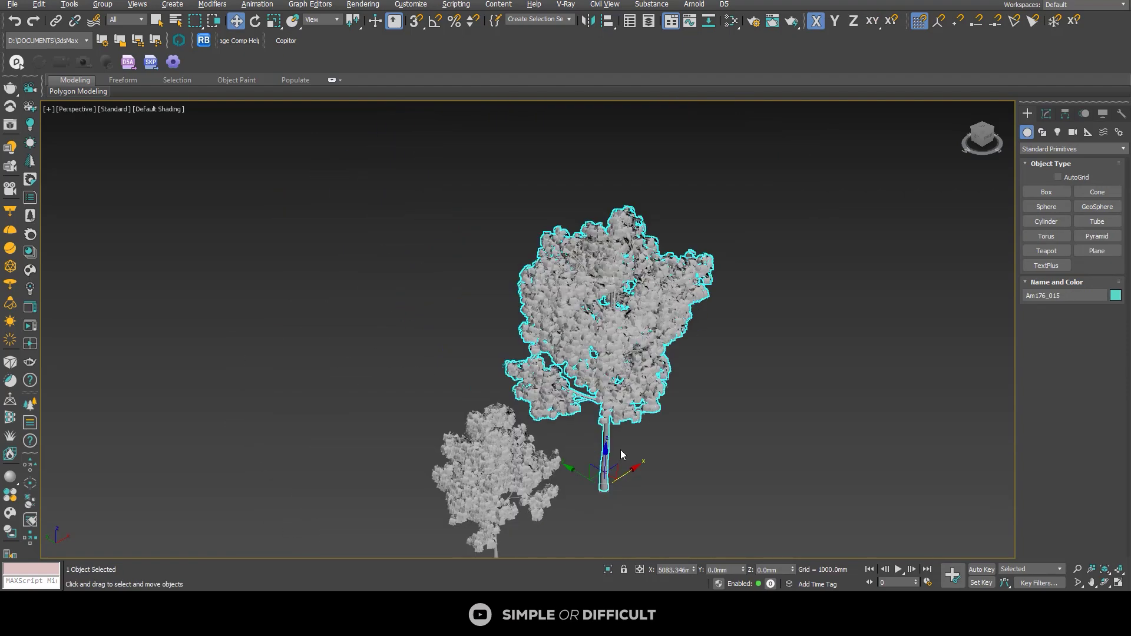
Reopen Relink Bitmaps and set its search directory to the copied tree 3d folder path
left_click(205, 41)
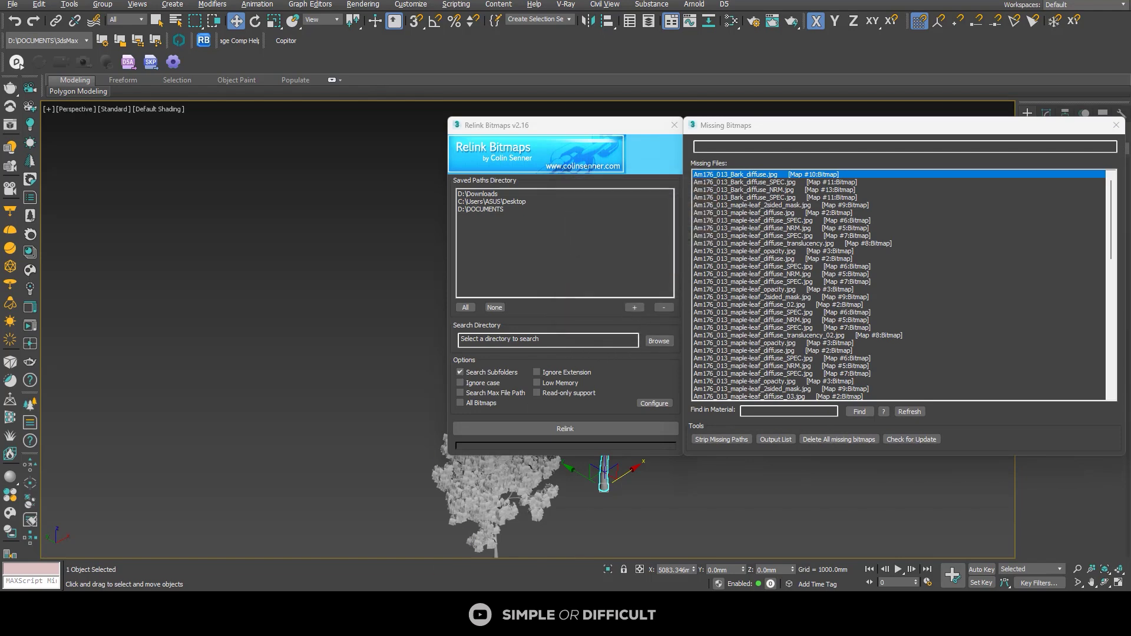
key("alt+Tab")
left_click_drag(674, 208, 617, 91)
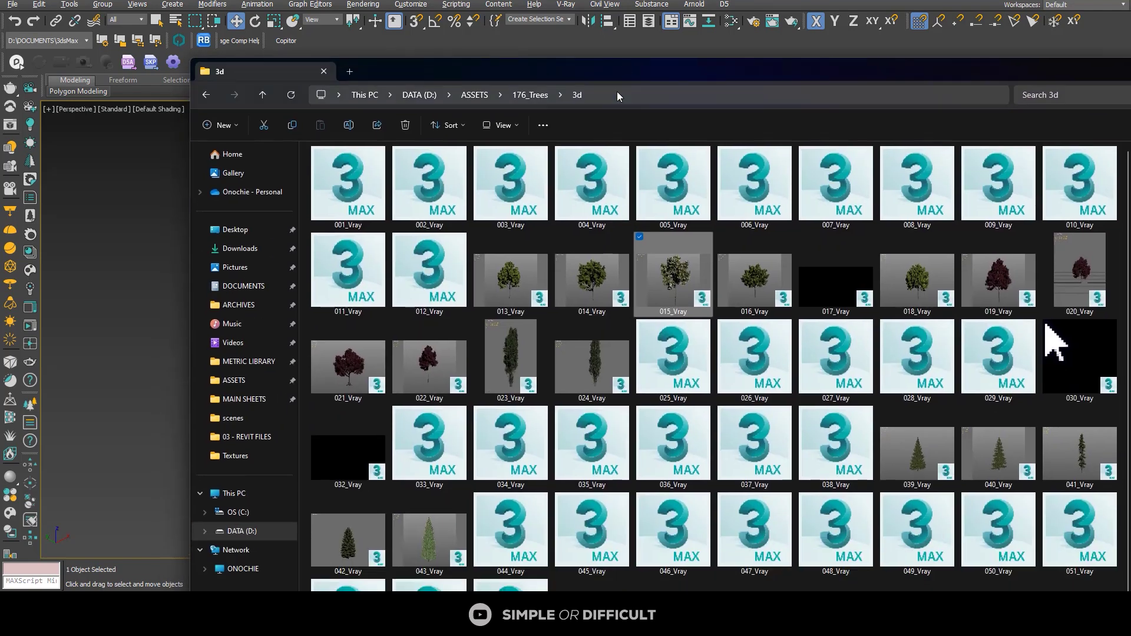
left_click(633, 95)
key("ctrl+c")
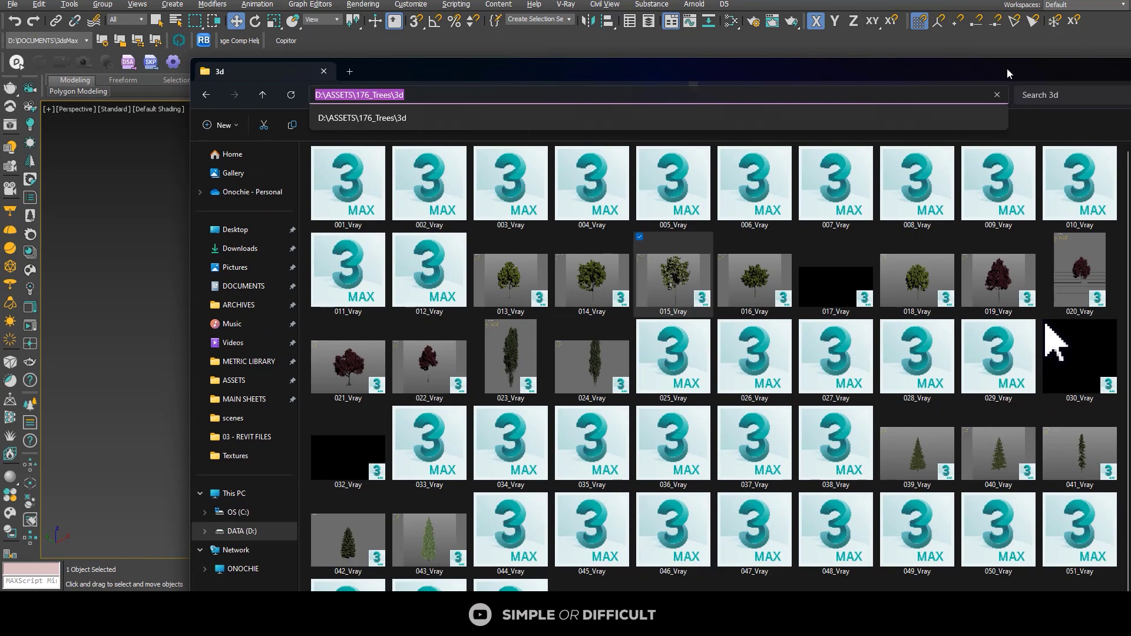
left_click_drag(1008, 73, 947, 147)
left_click_drag(1079, 151, 930, 182)
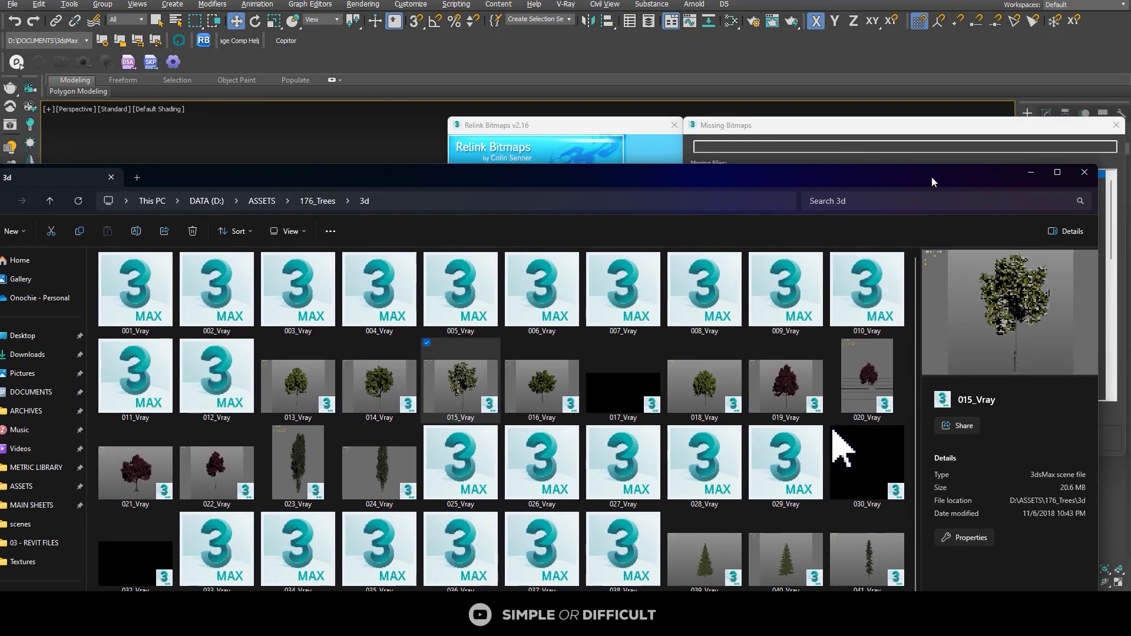
left_click(1030, 173)
left_click(669, 341)
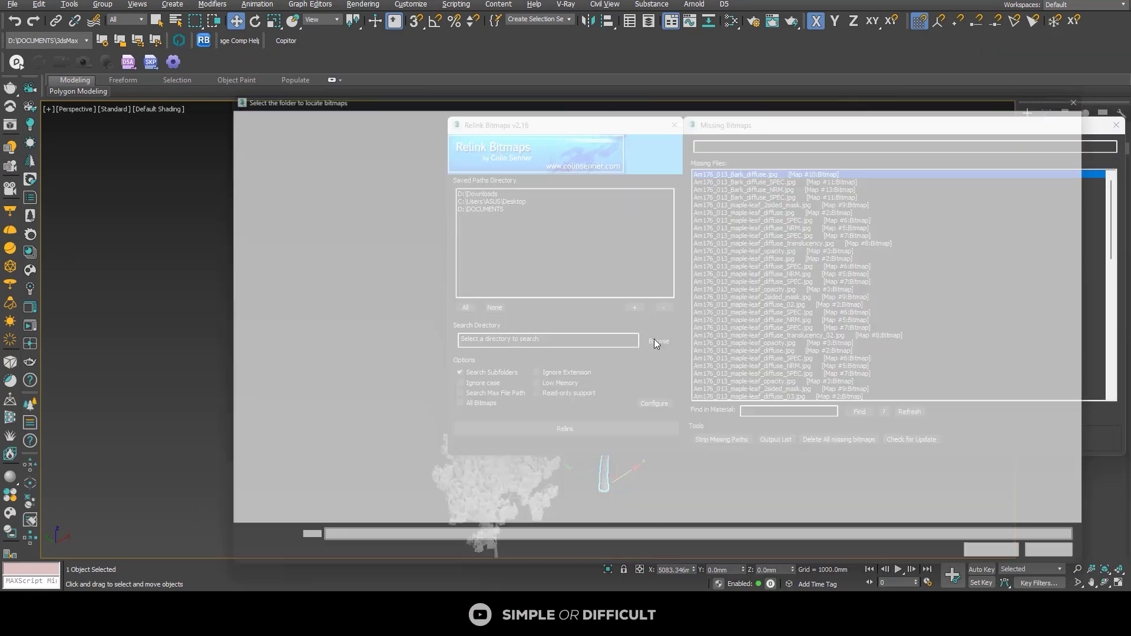
key("ctrl+v")
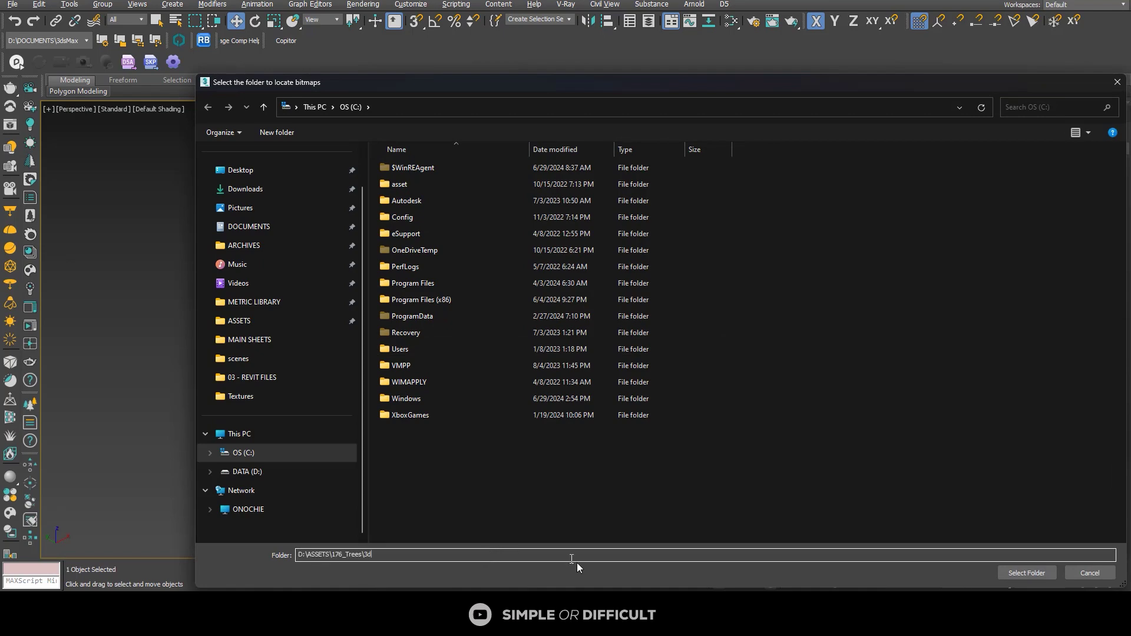
left_click(1027, 572)
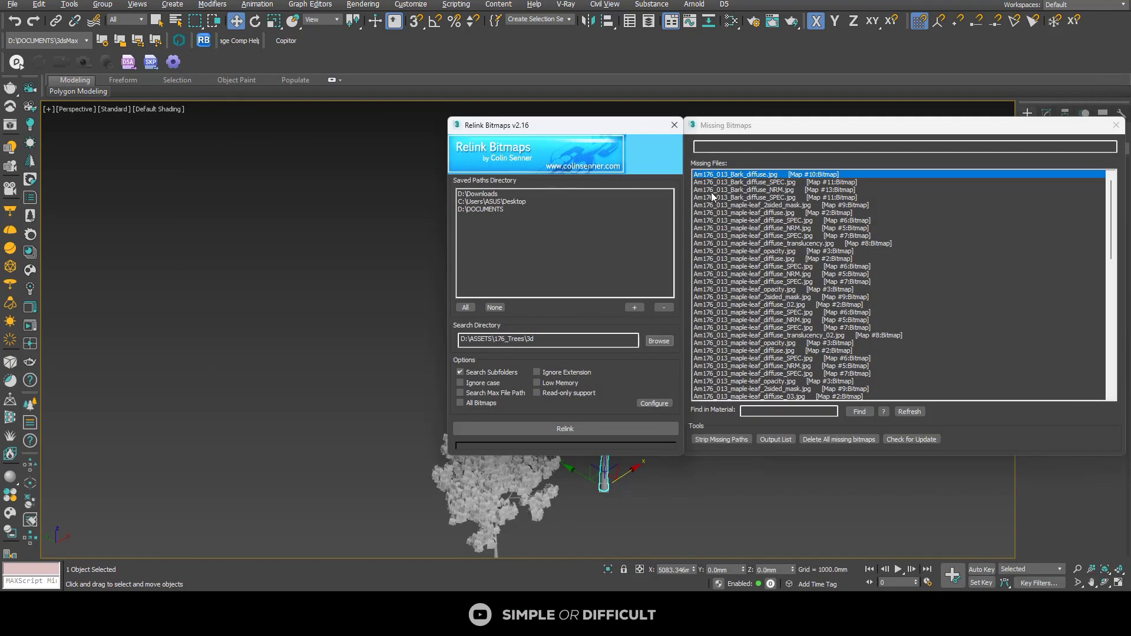
Change the search directory to D:\ASSETS\176_Trees\Textures and relink the missing bitmaps
left_click(657, 342)
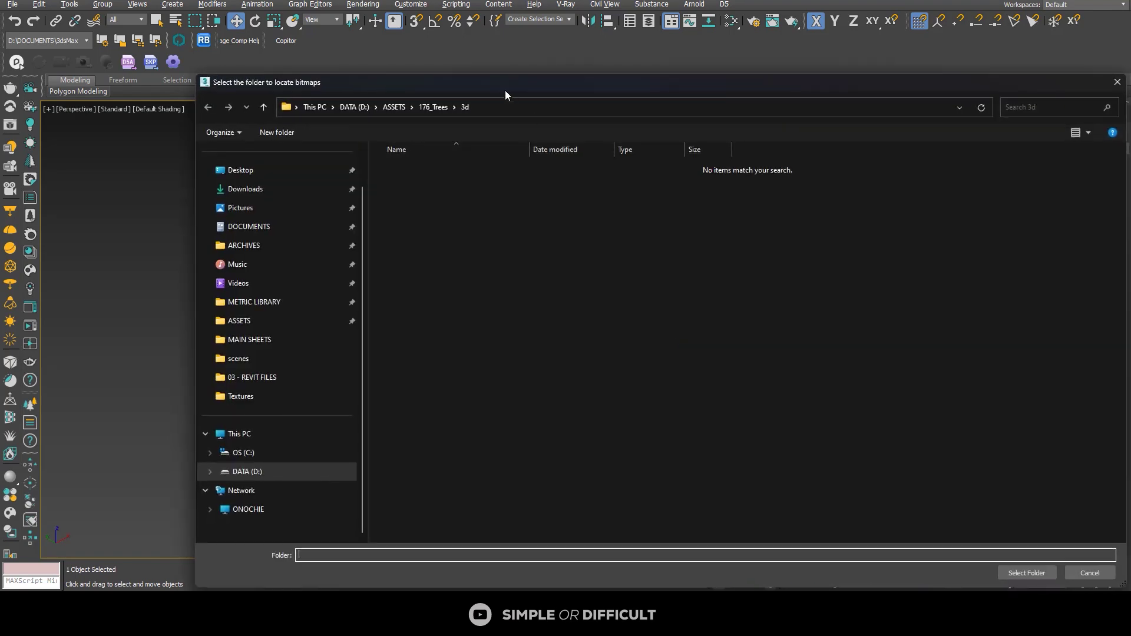
left_click(441, 112)
double_click(421, 185)
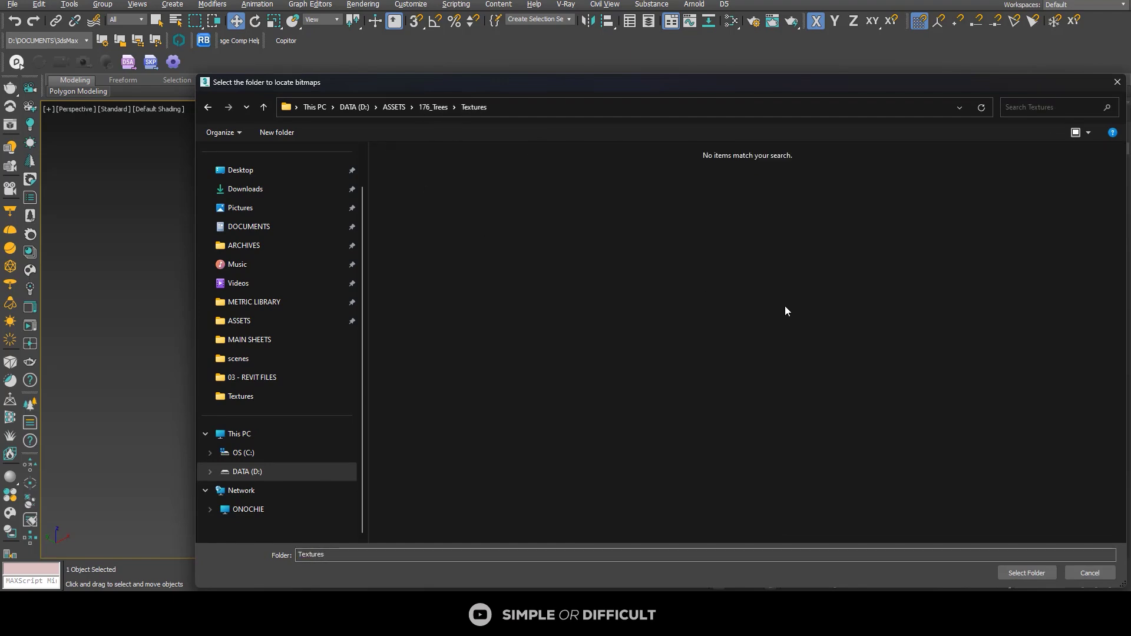
left_click(1028, 574)
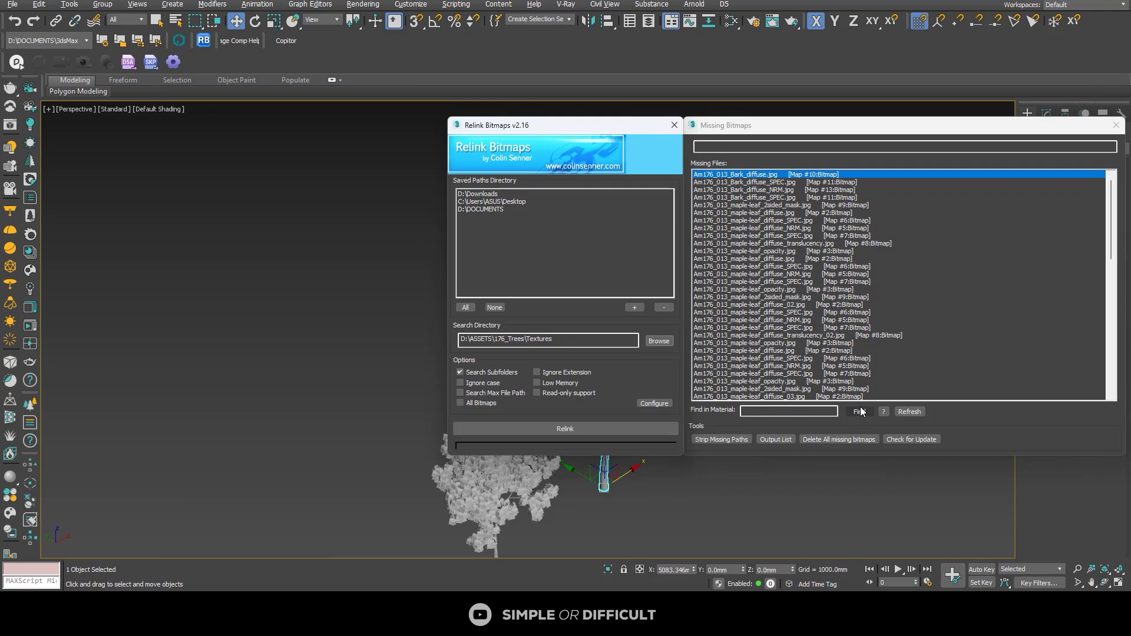
left_click(565, 429)
Close the Relink Bitmaps windows and deselect the merged tree
left_click_drag(596, 126, 398, 119)
scroll(614, 206, "down", 10)
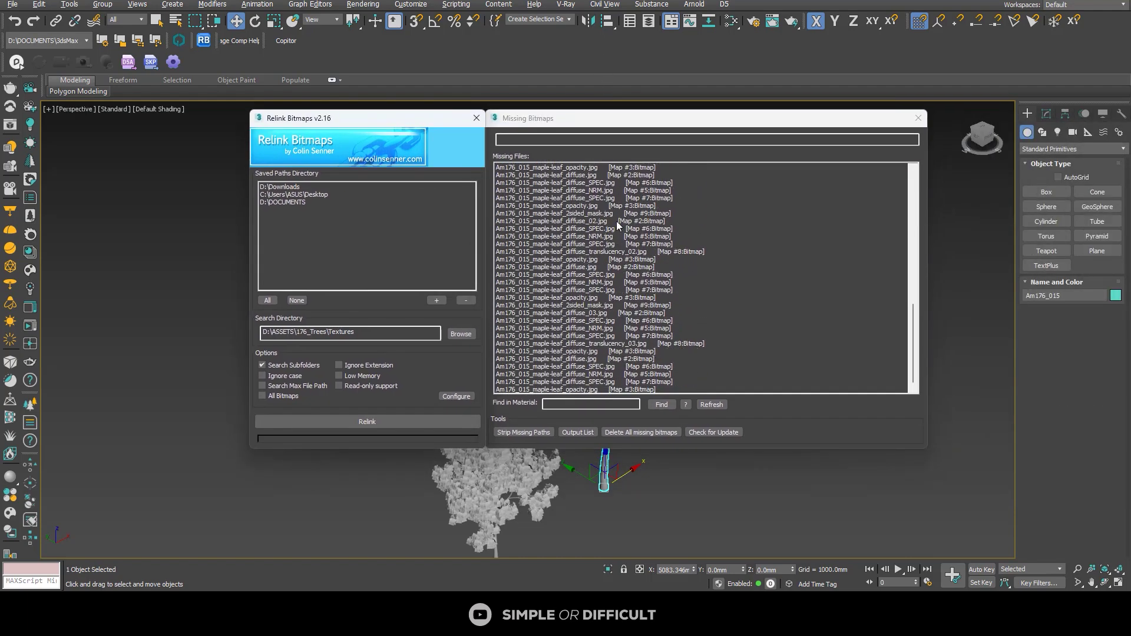
left_click(918, 118)
left_click(125, 258)
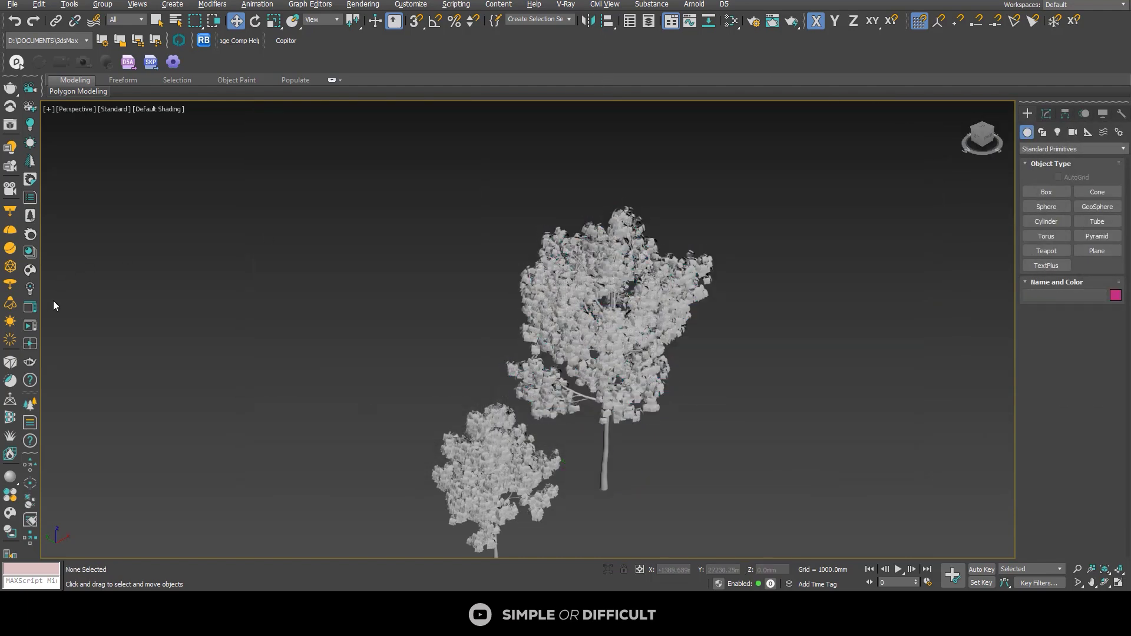
Start Corona interactive rendering, switching the renderer to Corona, and use a single environment map
left_click(30, 326)
left_click(641, 310)
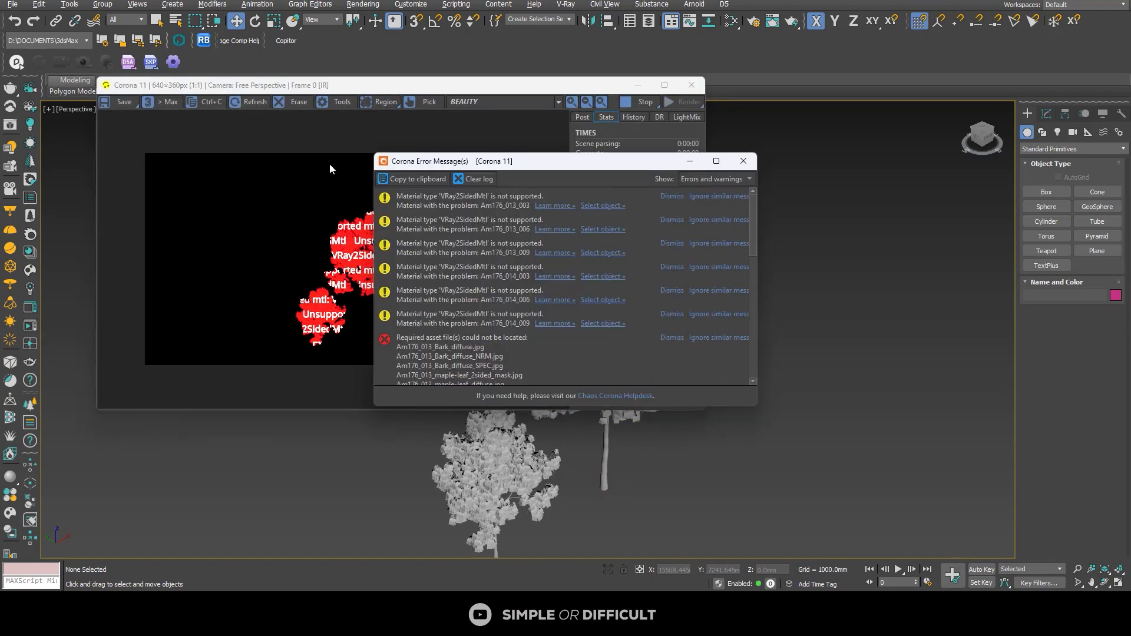
left_click_drag(649, 162, 484, 162)
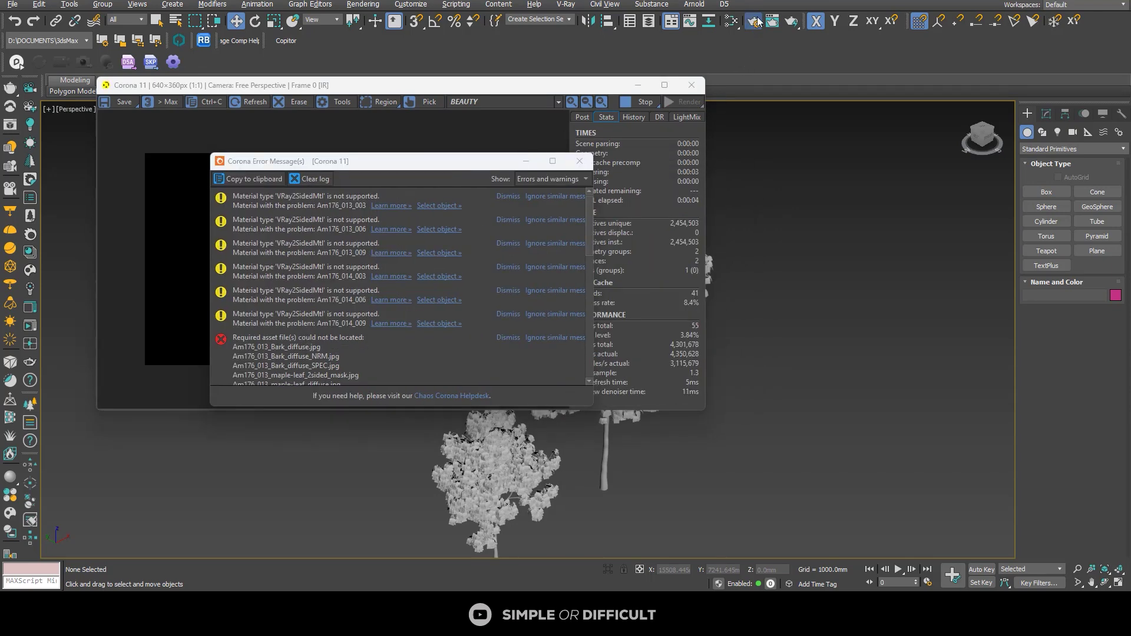
left_click(342, 188)
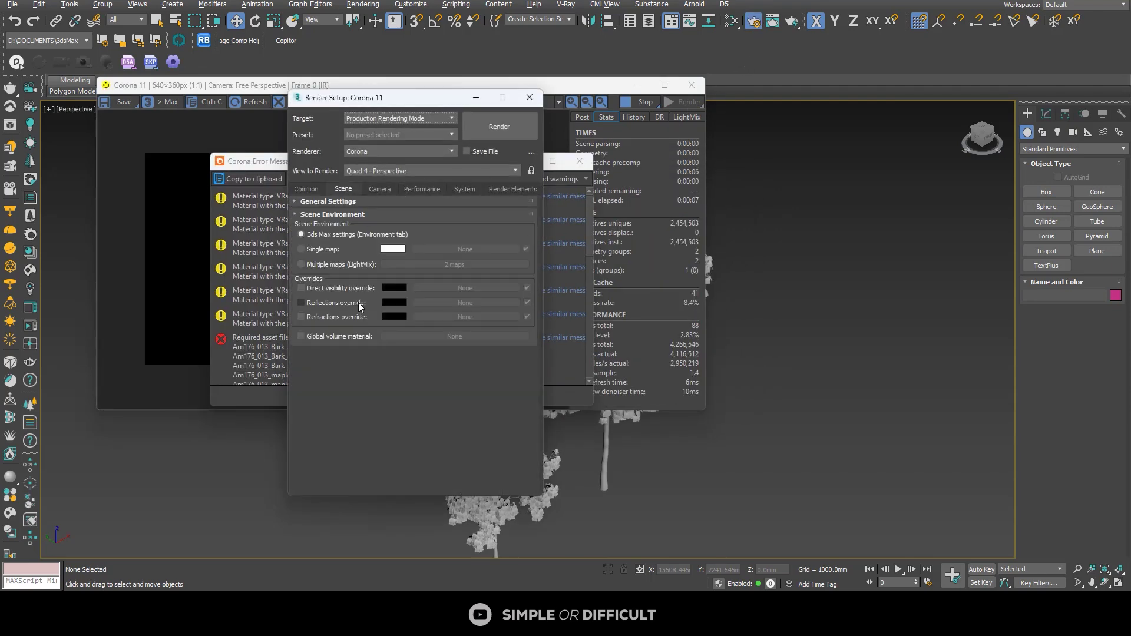
left_click(301, 250)
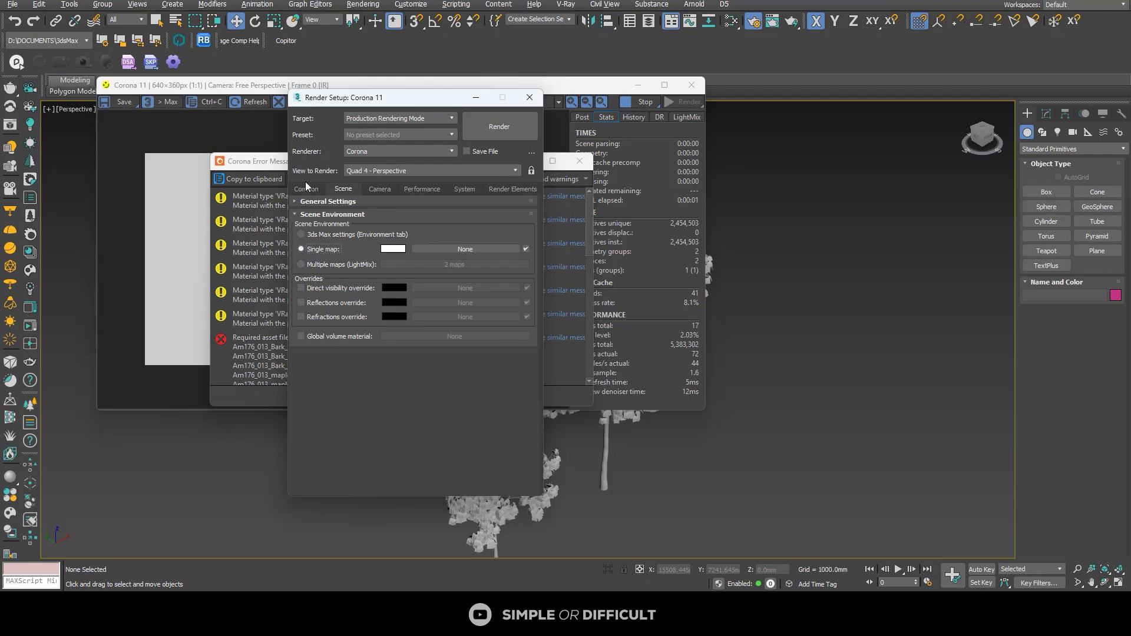
Set Denoising during rendering to None and close Render Setup
left_click(415, 189)
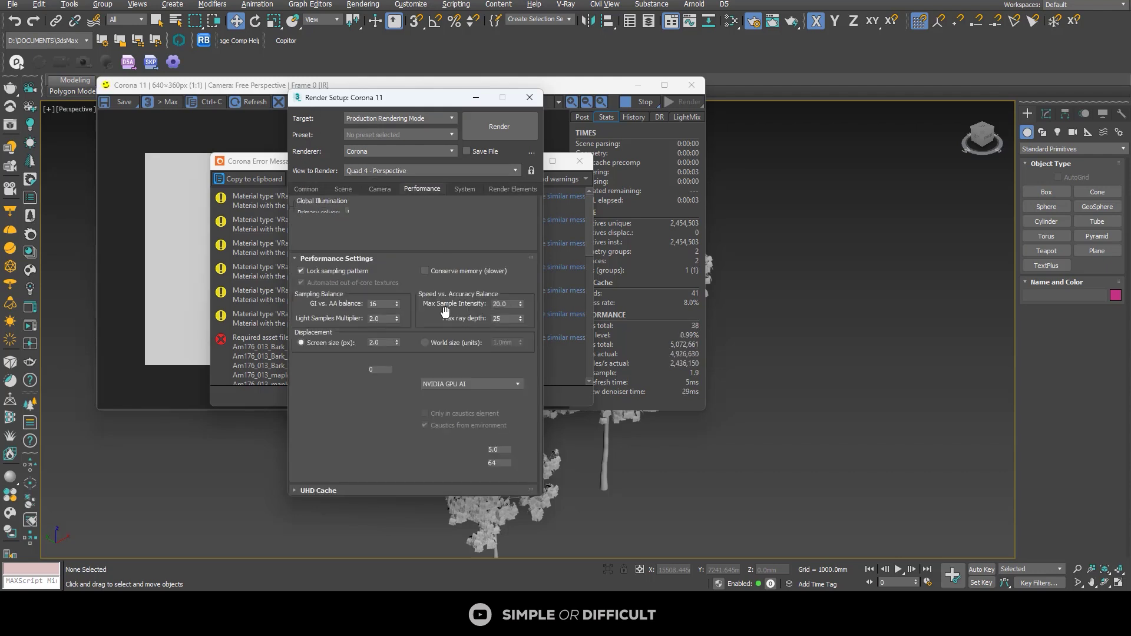
left_click(468, 383)
left_click(459, 391)
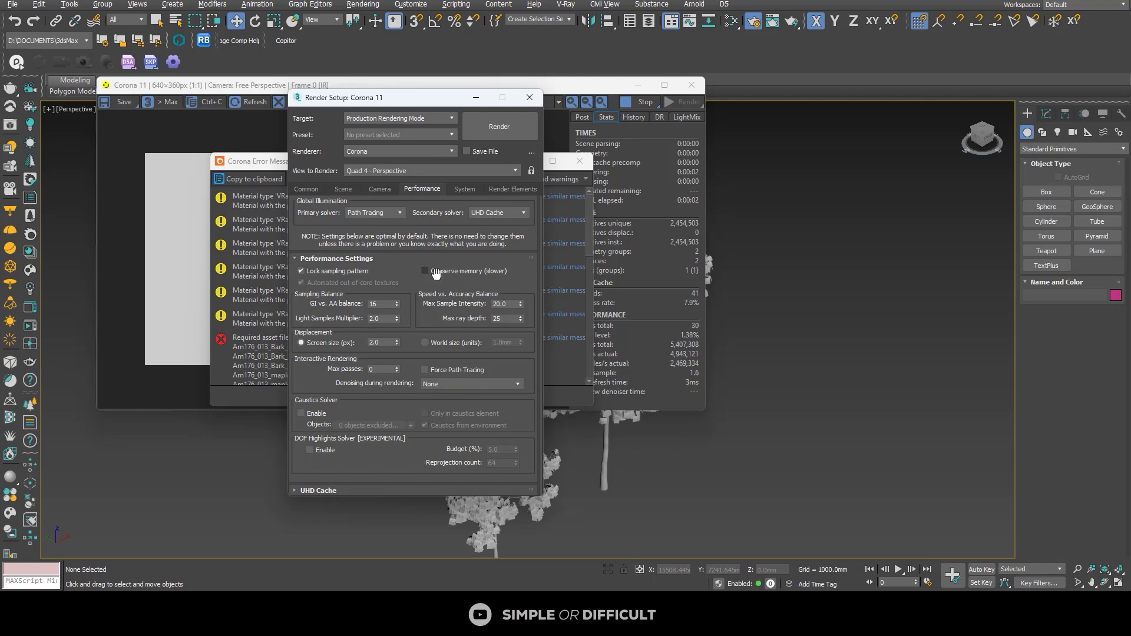
mouse_move(435, 273)
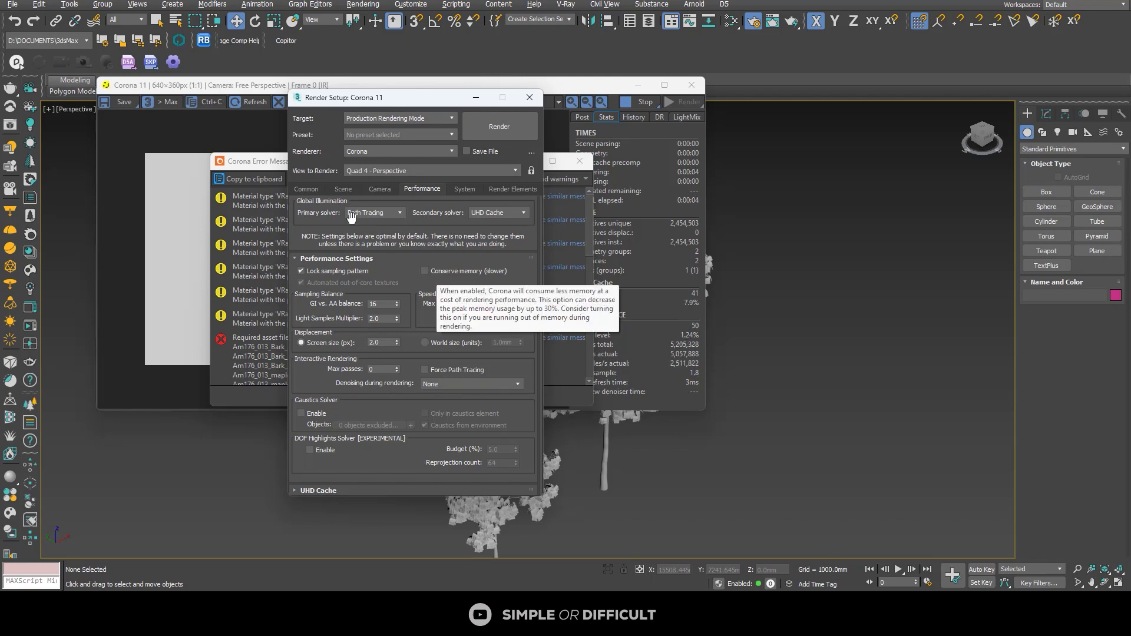
left_click(530, 101)
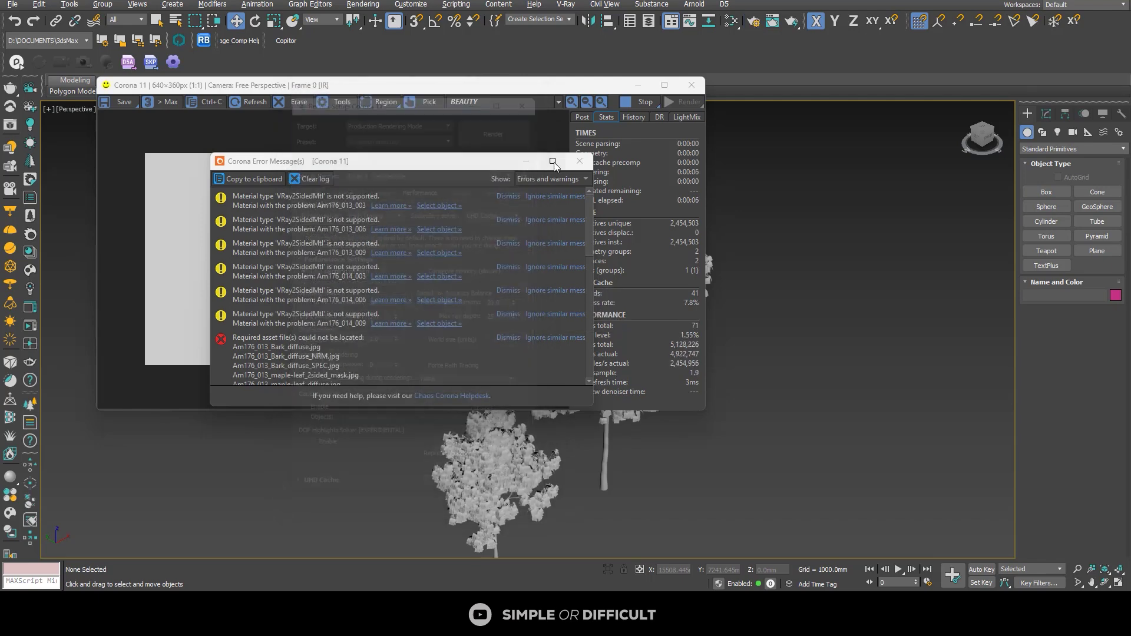
Move and enlarge the Corona error log beside the render window to show every missing texture line
left_click_drag(534, 171, 982, 161)
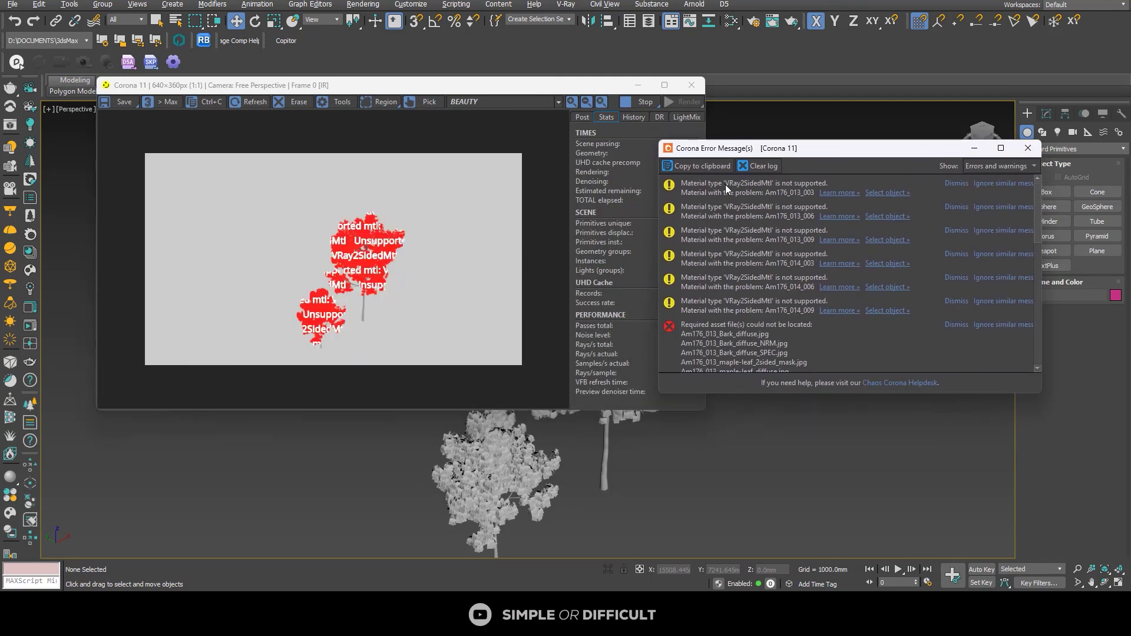
left_click_drag(661, 396, 570, 542)
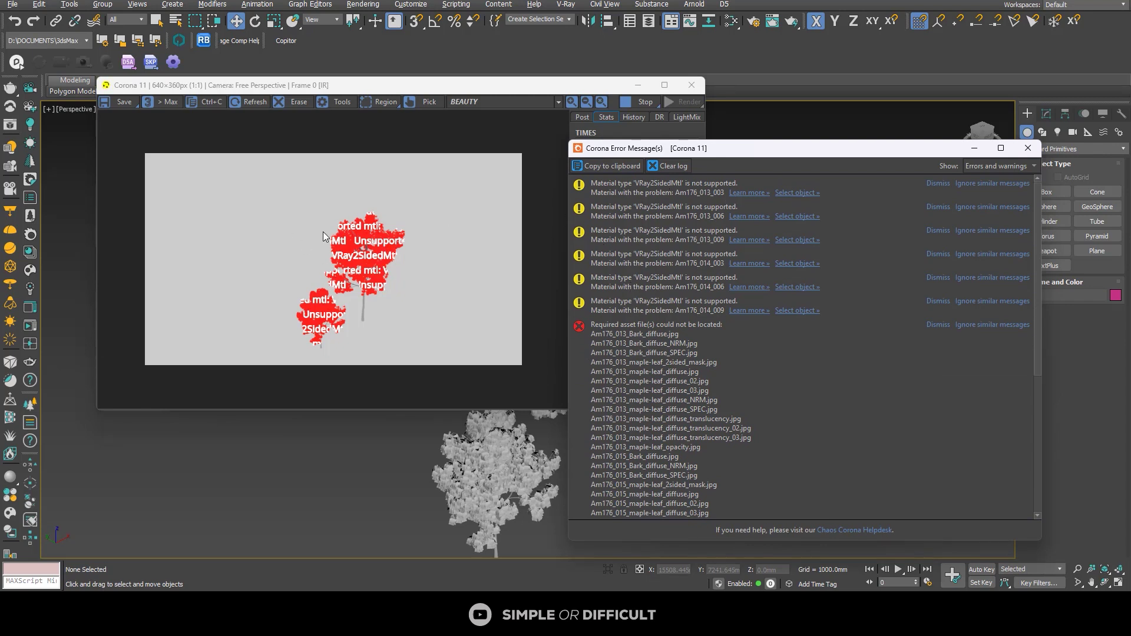
left_click_drag(554, 91, 422, 94)
left_click_drag(679, 151, 785, 155)
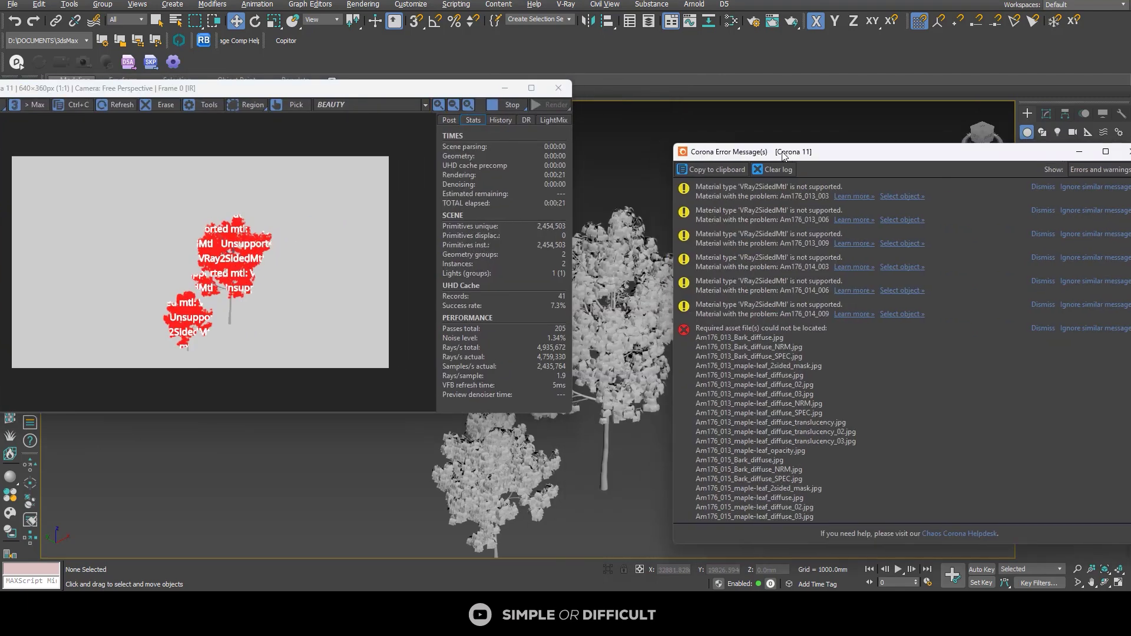
left_click_drag(456, 86, 440, 40)
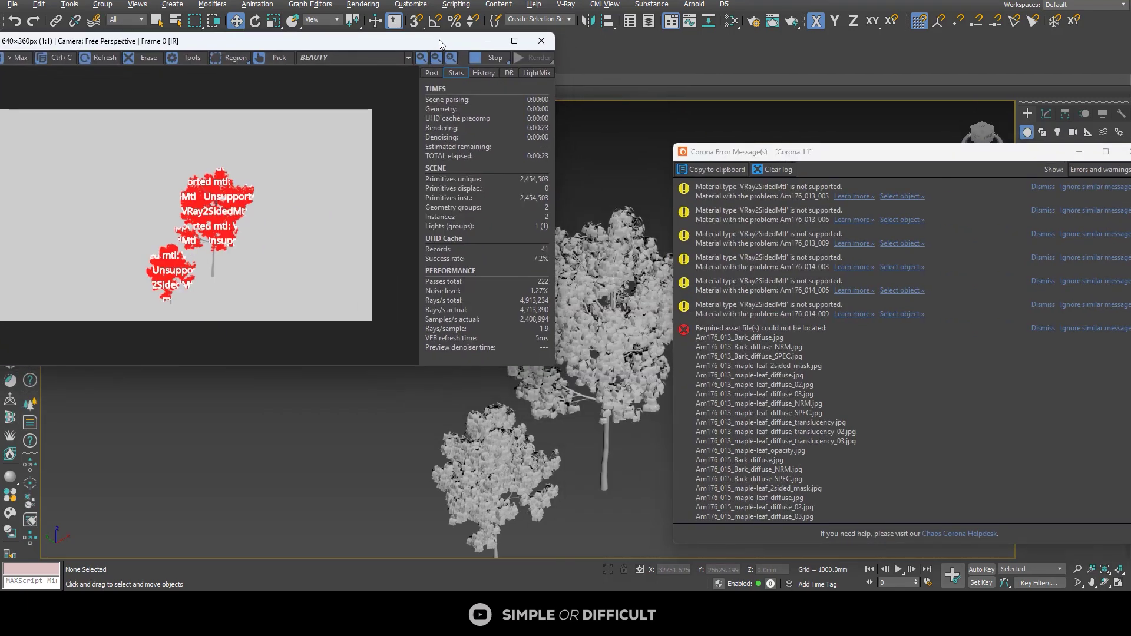
Select the objects using materials Am176_013_003, 013_009, 014_003, 014_006 and 014_009, then centre the VFB
left_click(888, 197)
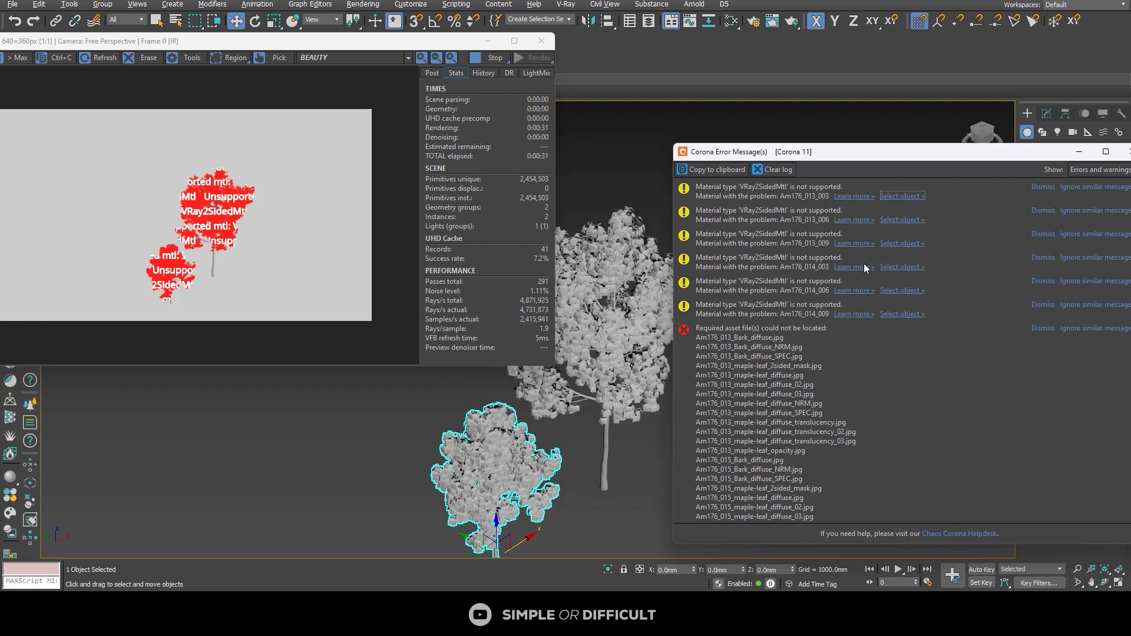
left_click(908, 243)
left_click(902, 267)
left_click(904, 291)
left_click(911, 314)
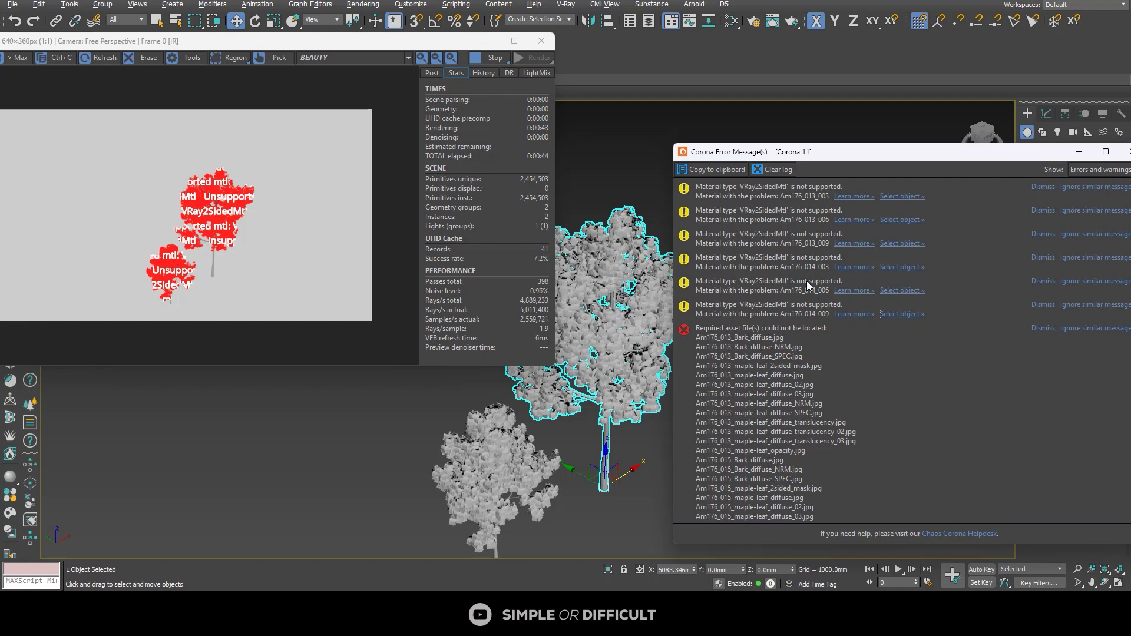
left_click_drag(405, 43, 786, 108)
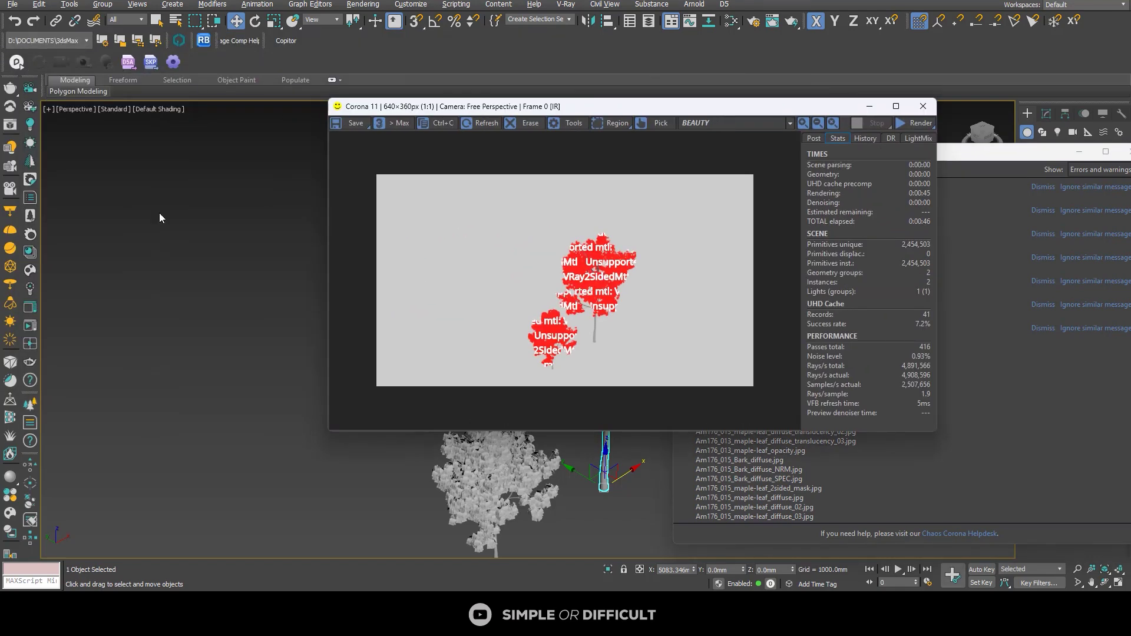
Convert the scene materials with Corona Converter using Metalness set to Force non-metal
left_click(30, 235)
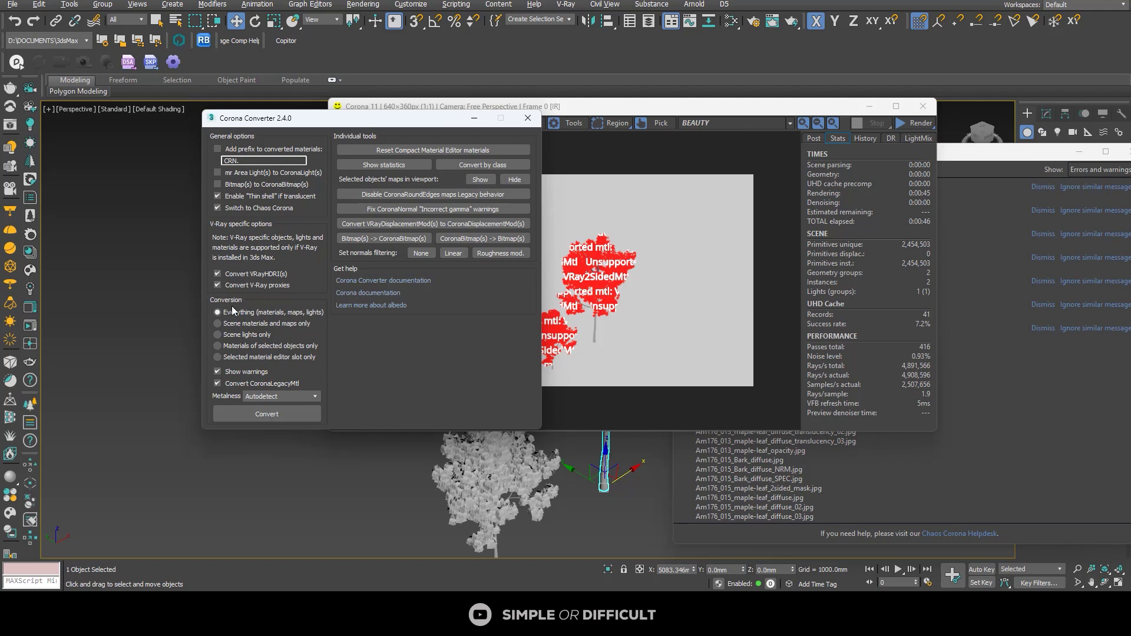
left_click(299, 396)
left_click(317, 412)
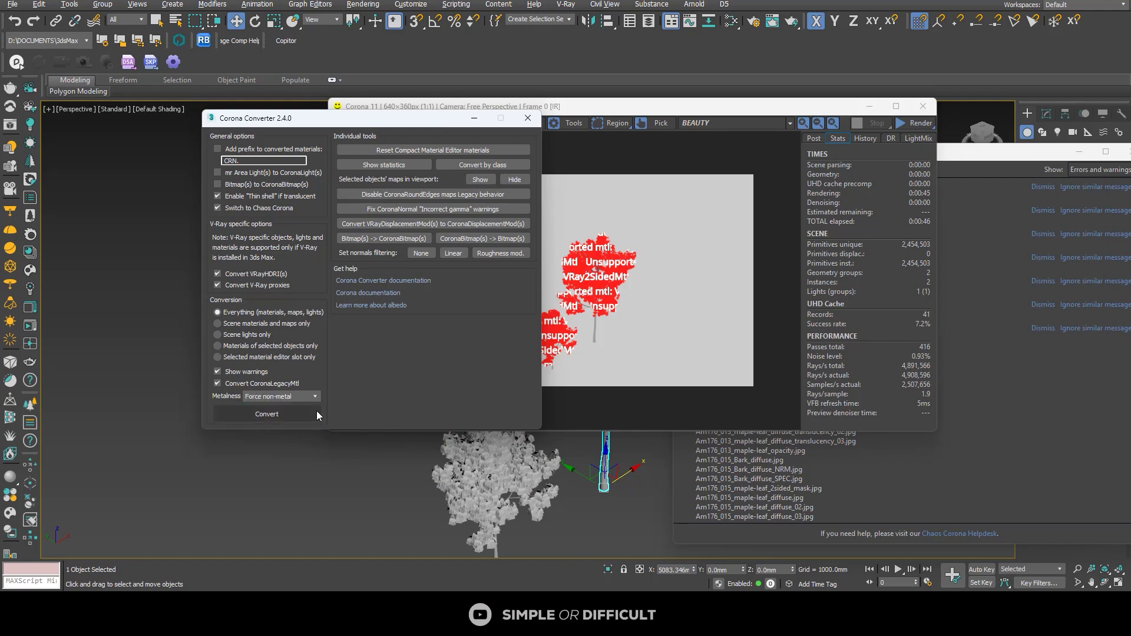
left_click(289, 413)
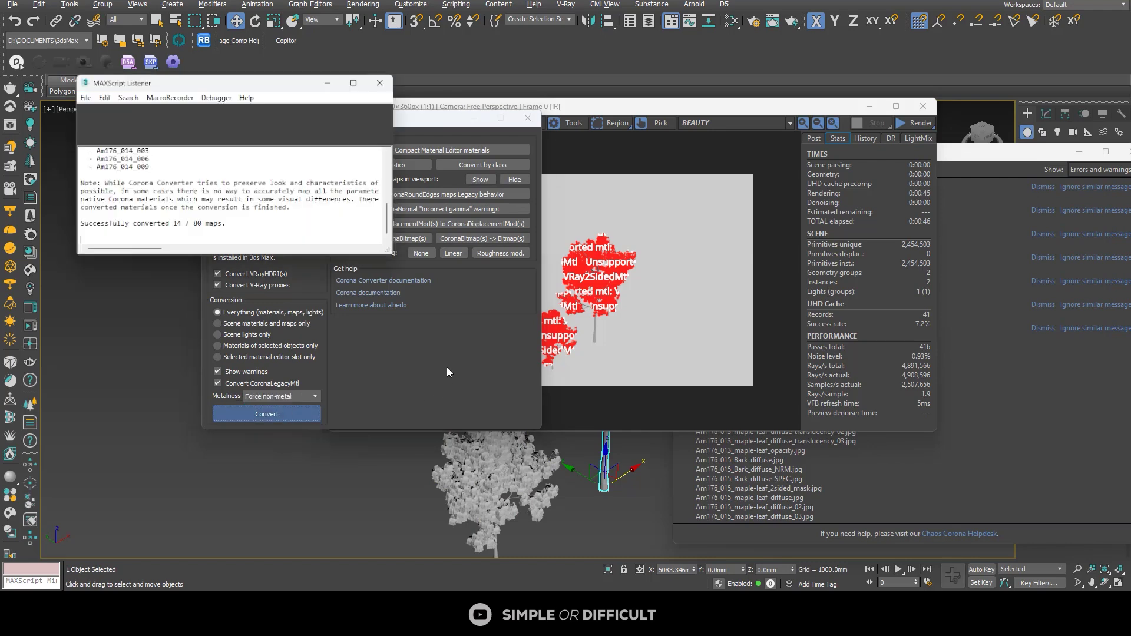
left_click(384, 81)
left_click(528, 118)
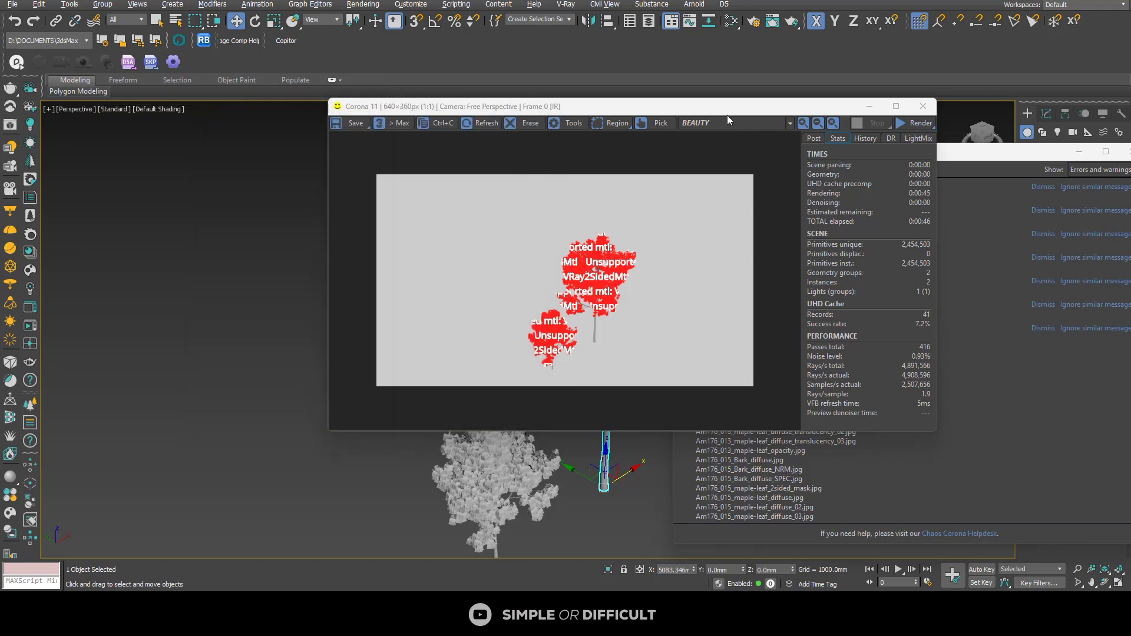
Re-render the trees in the Corona VFB and move the render window left
left_click(916, 124)
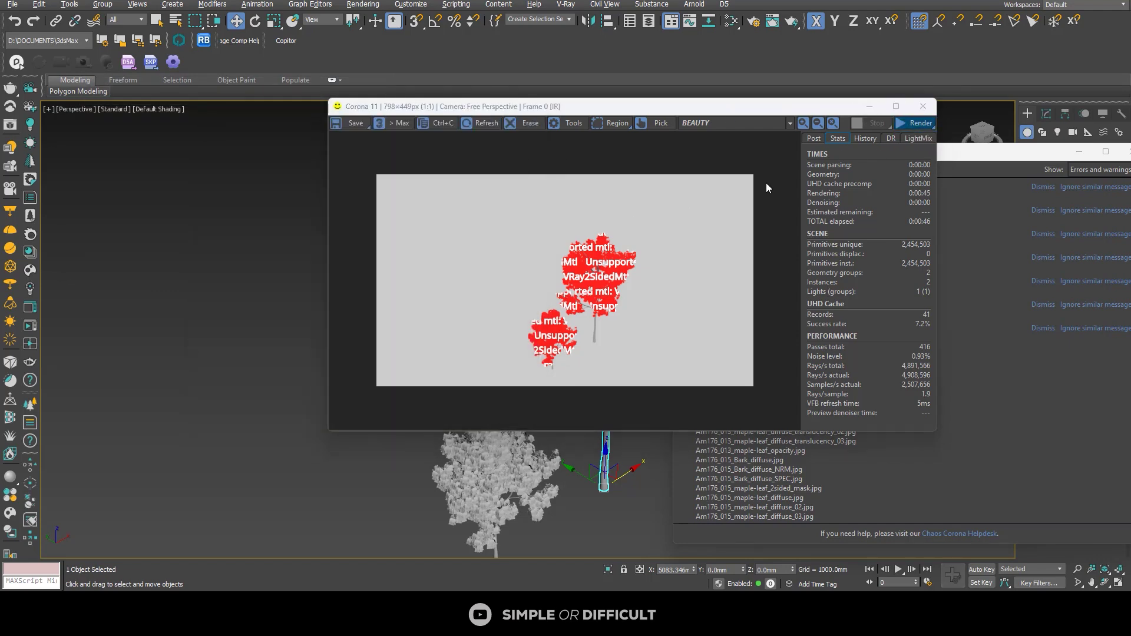
left_click(514, 241)
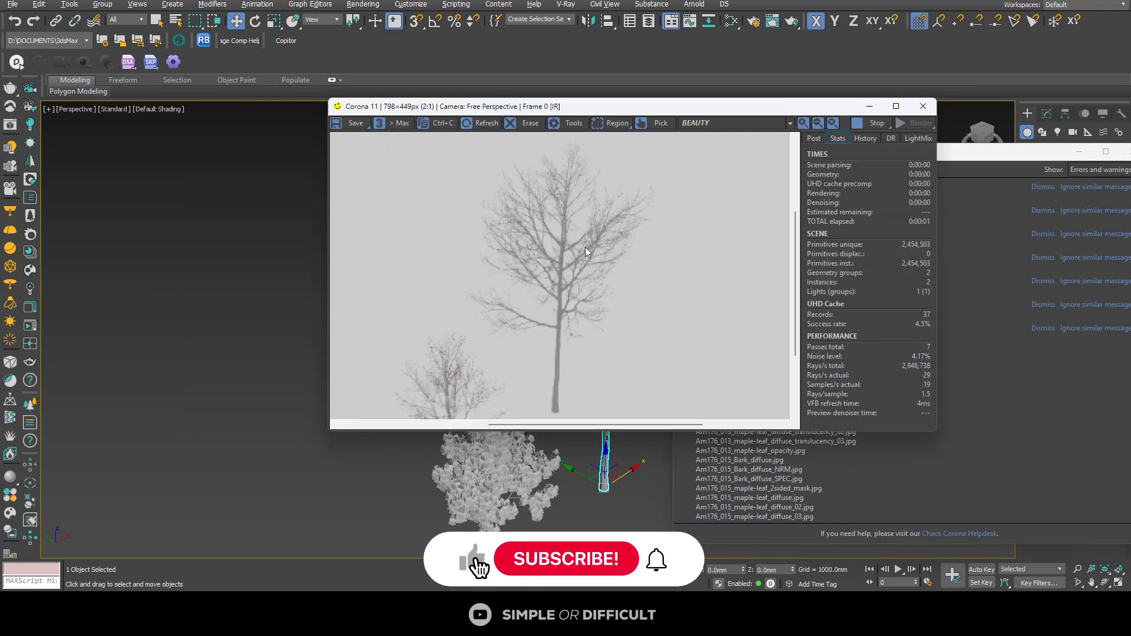
scroll(608, 355, "up", 2)
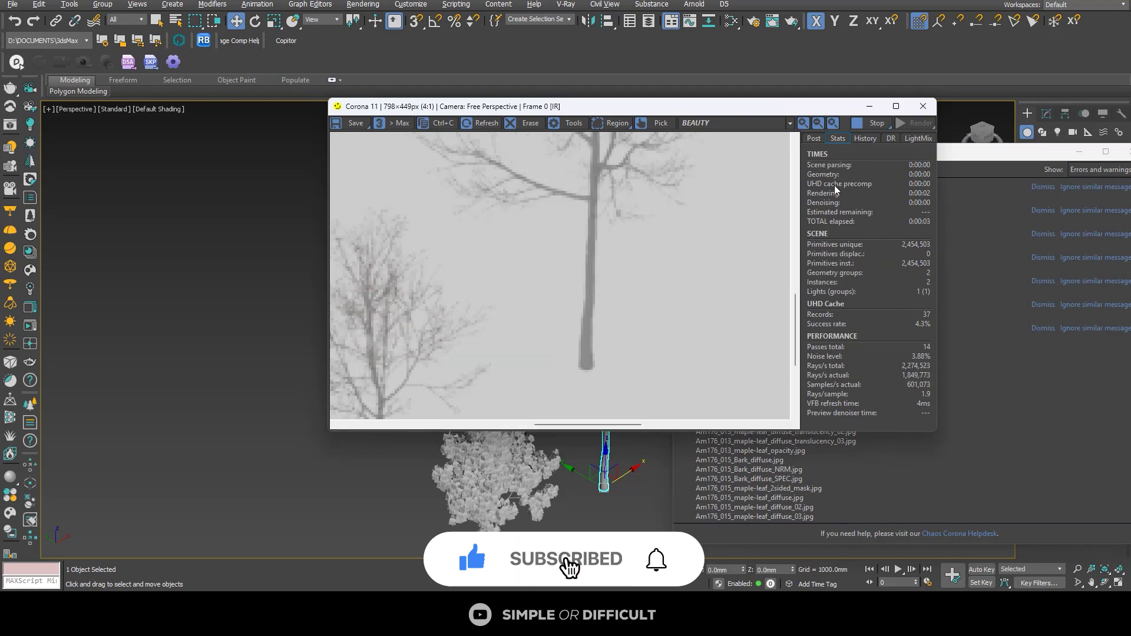
left_click_drag(770, 105, 482, 117)
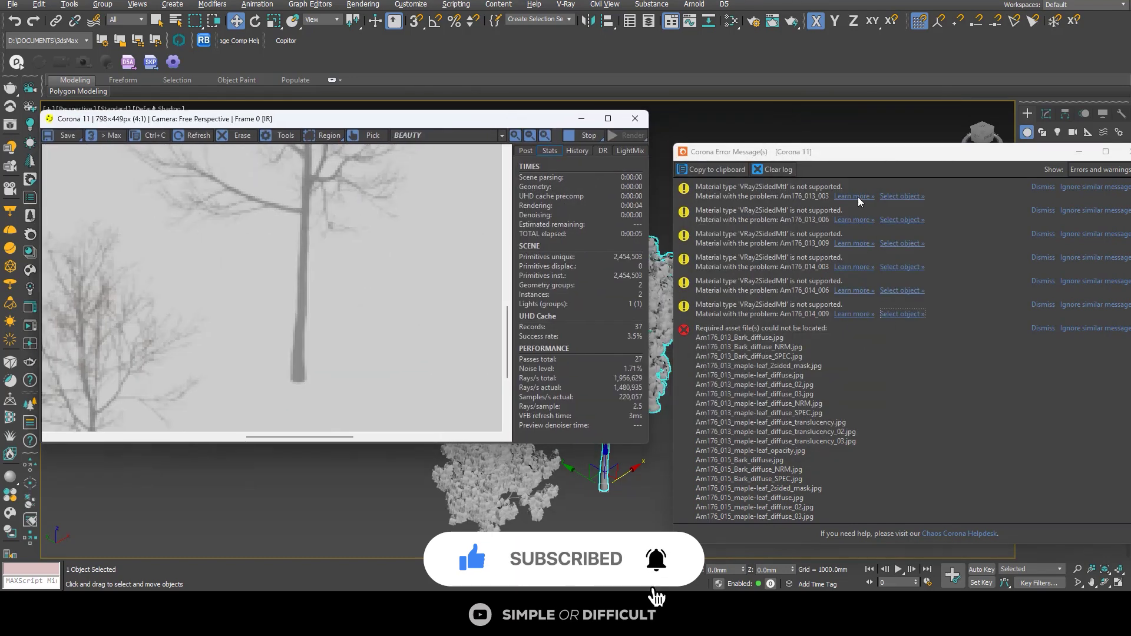
Select the Am176_013_003 tree from the error log, scroll the missing-texture list, and open the Slate Material Editor
left_click_drag(872, 158, 779, 149)
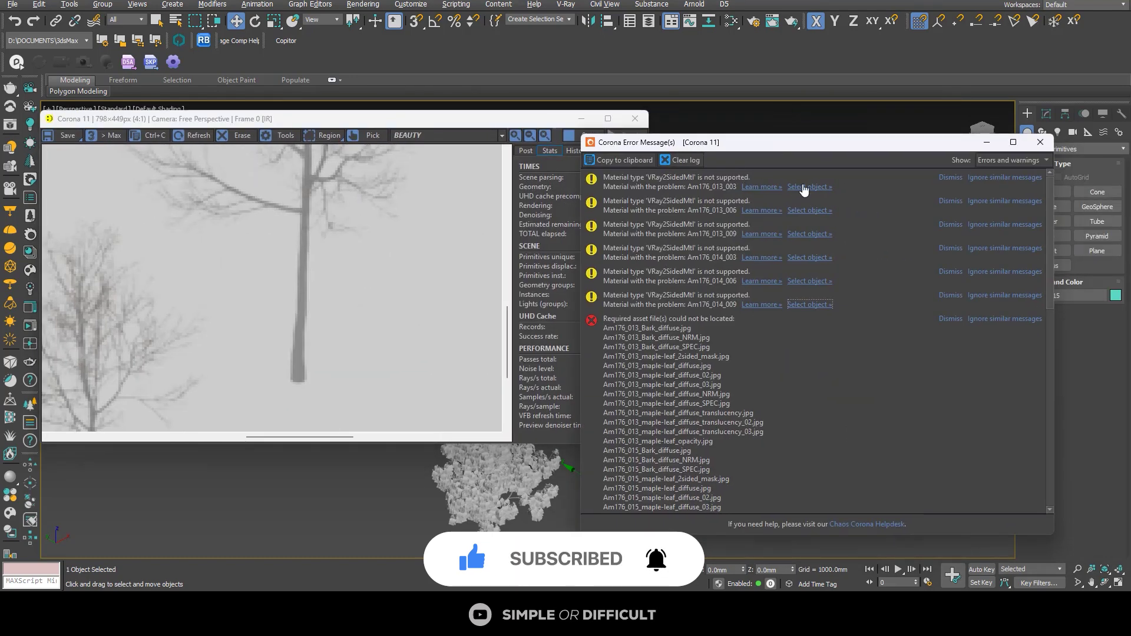
left_click(808, 187)
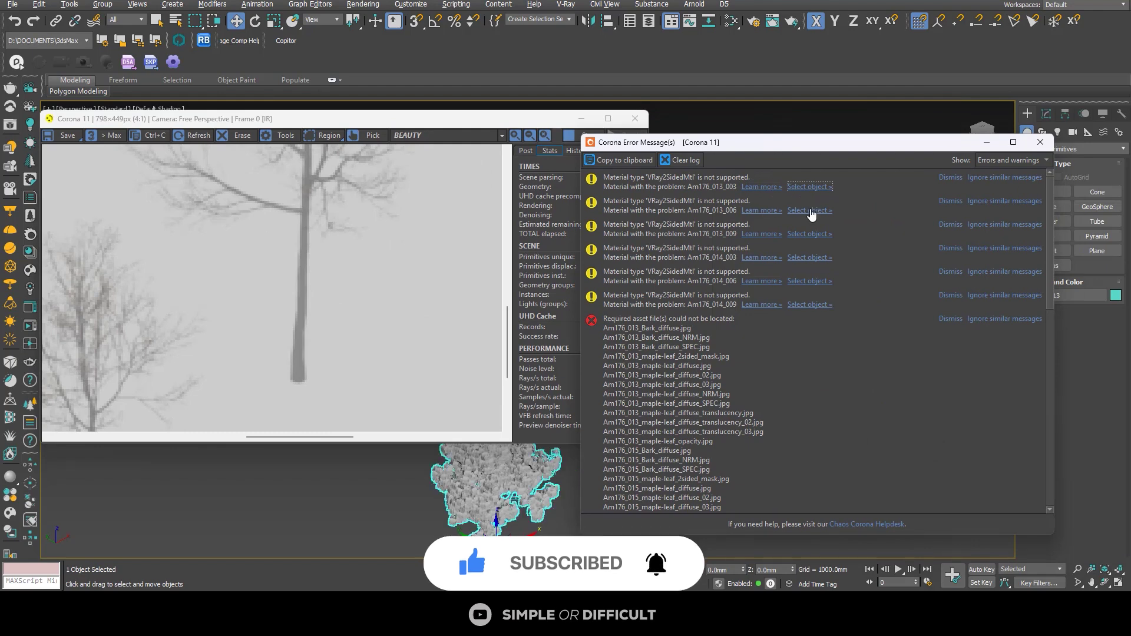
scroll(286, 293, "down", 2)
scroll(351, 318, "up", 1)
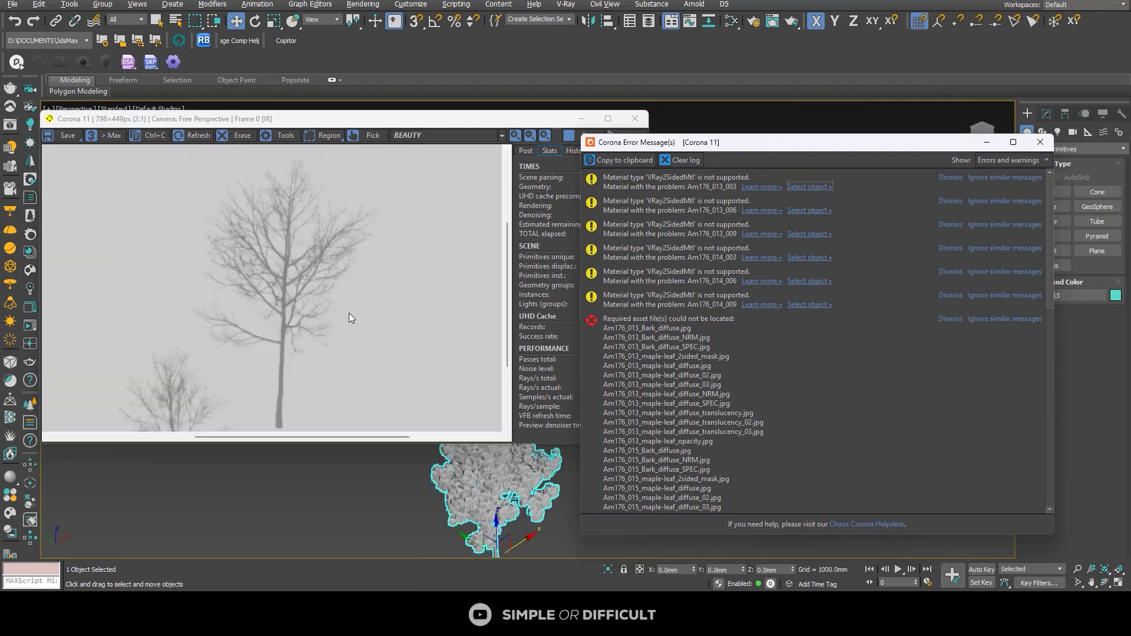
scroll(661, 317, "down", 2)
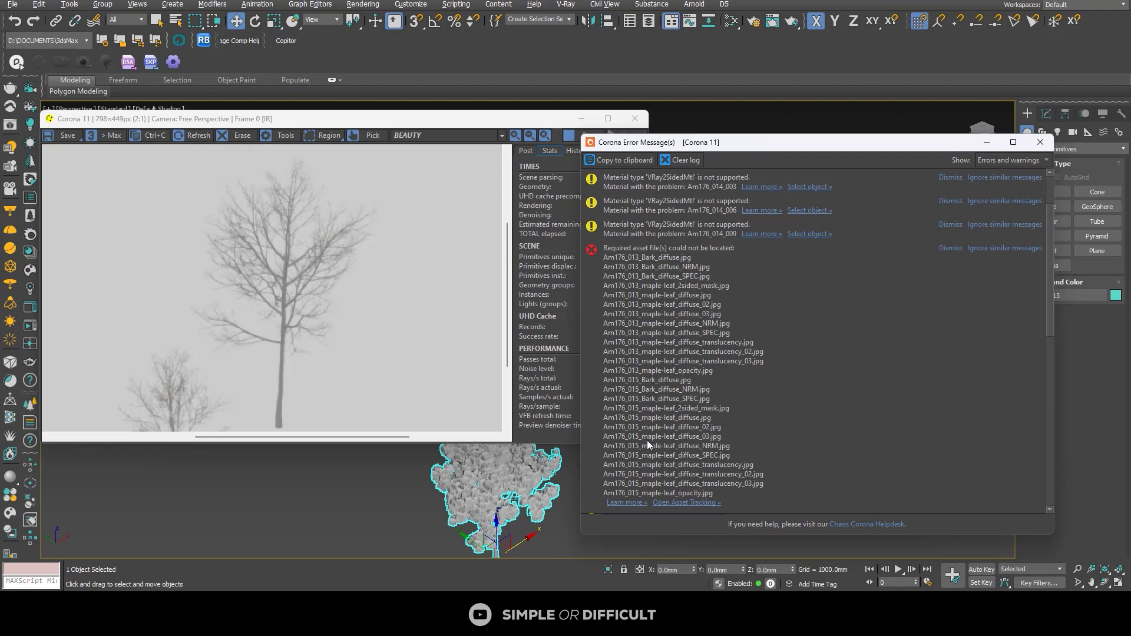
scroll(268, 276, "down", 1)
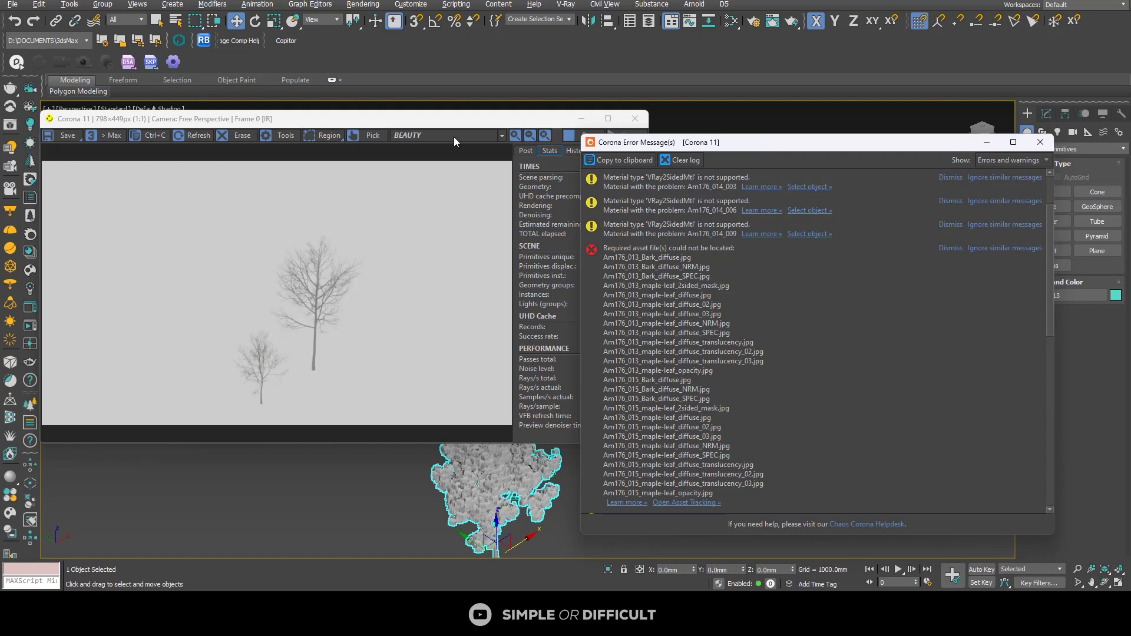
left_click(731, 21)
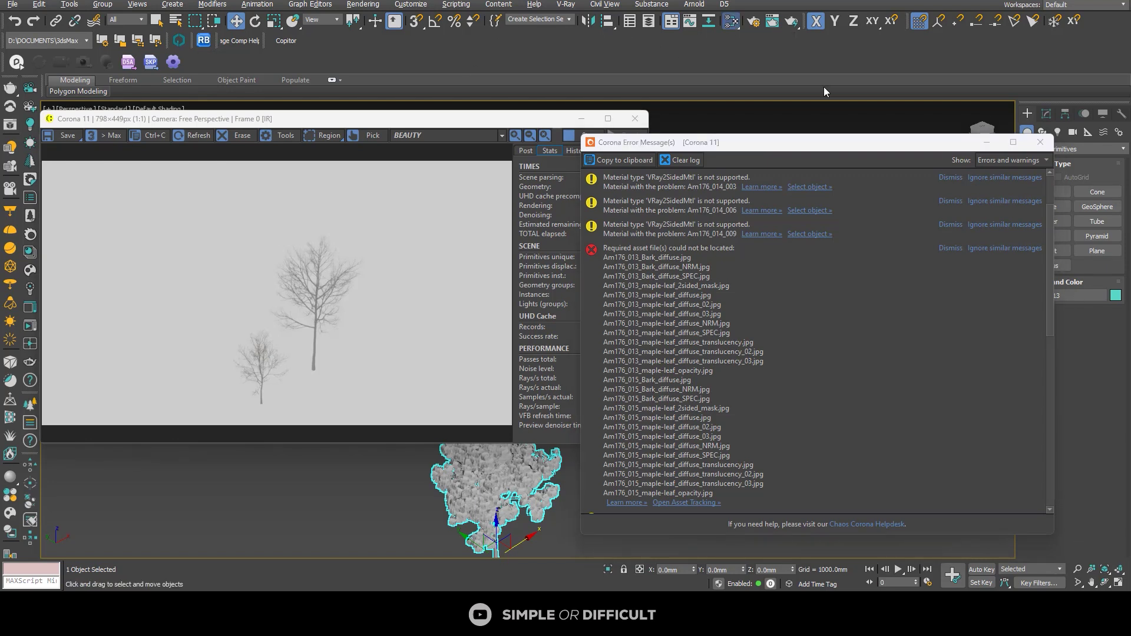
left_click_drag(281, 61, 766, 84)
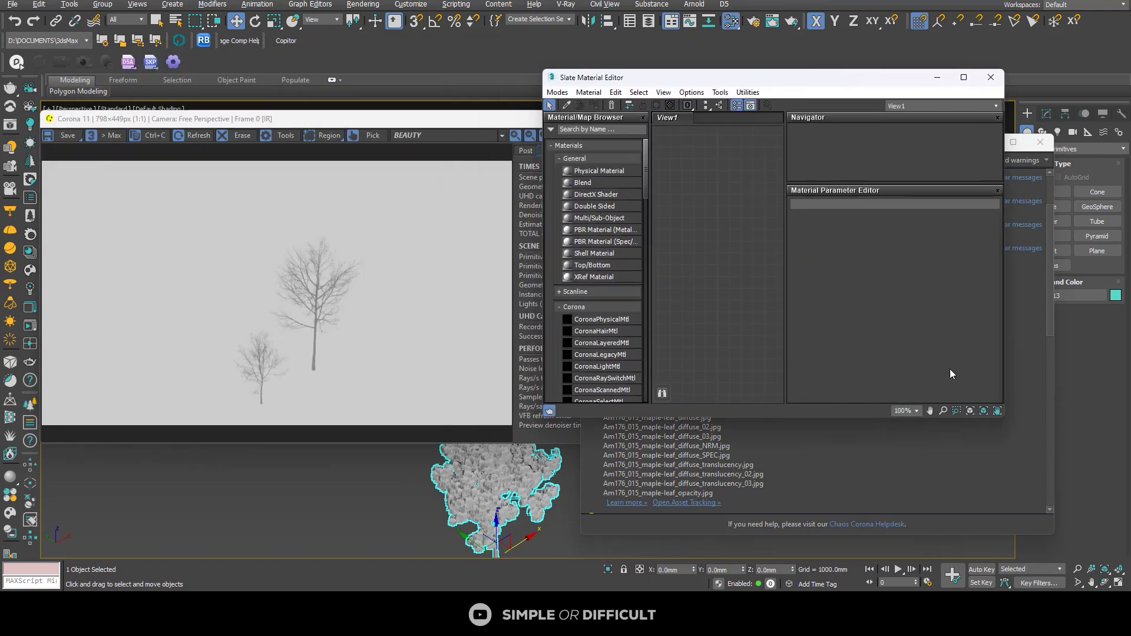
Stop the current Corona render and reposition the Slate Material Editor to the right
left_click(458, 124)
left_click(599, 137)
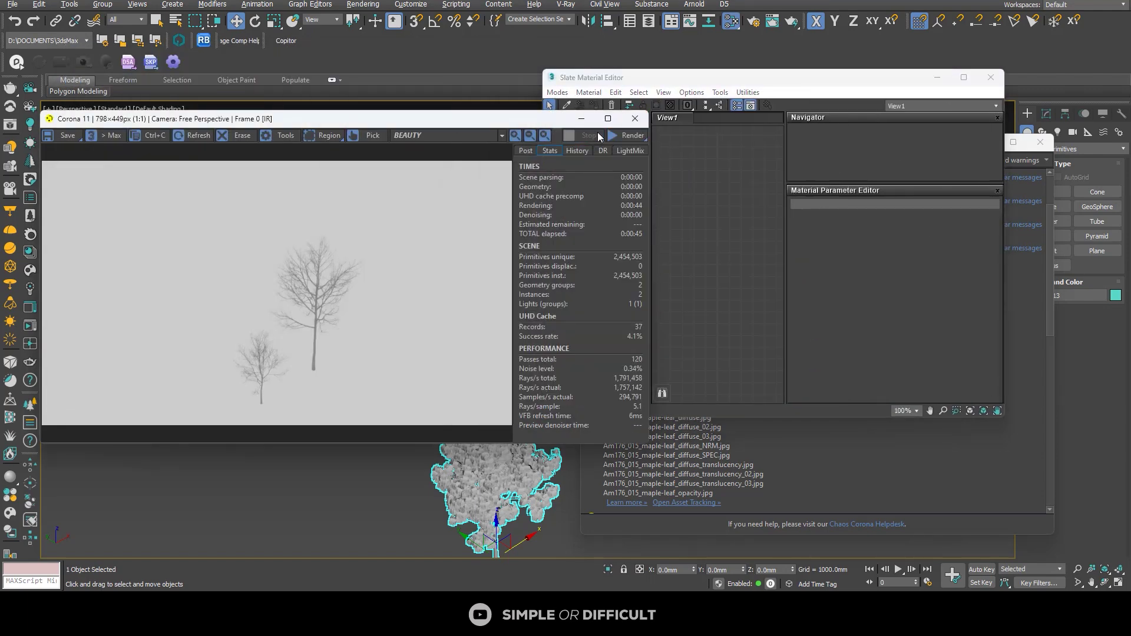
left_click(964, 77)
left_click_drag(467, 2, 801, 63)
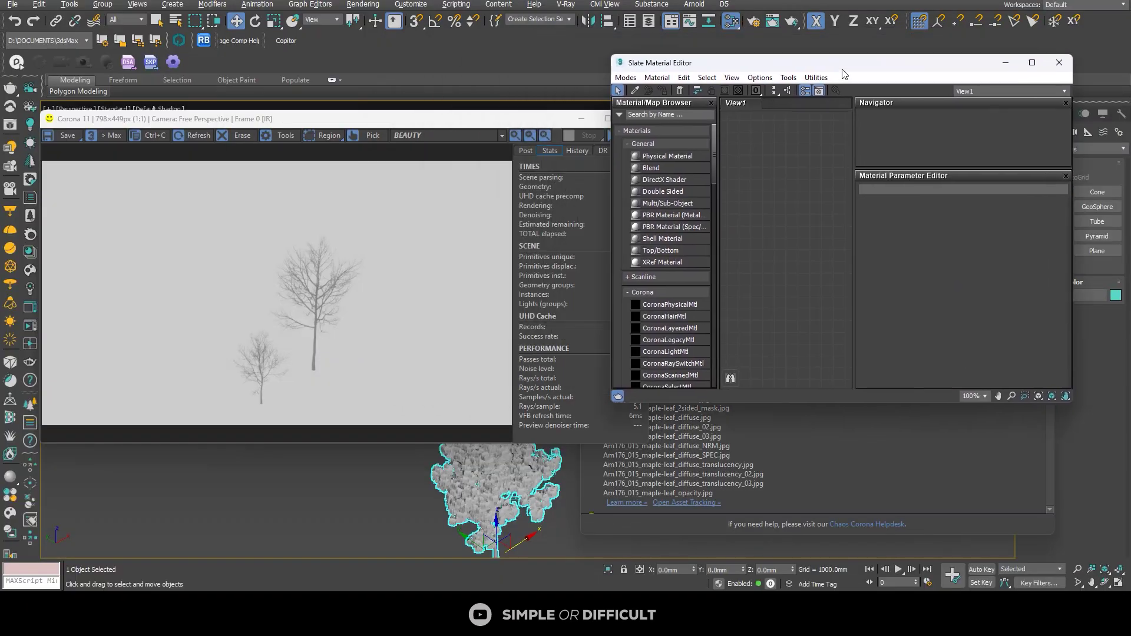
Pick the tree's Am176_013_000 Multi/Sub-Object material into the node view and frame its map nodes
left_click(637, 90)
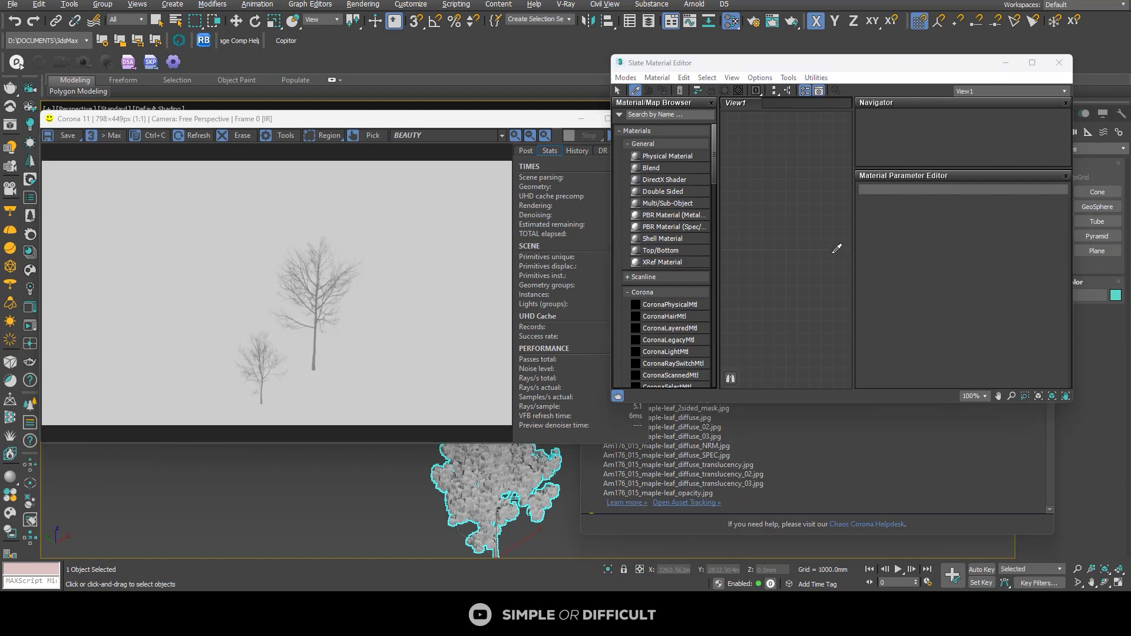
left_click(1032, 63)
middle_click_drag(442, 226, 680, 376)
scroll(581, 231, "down", 2)
scroll(511, 196, "up", 8)
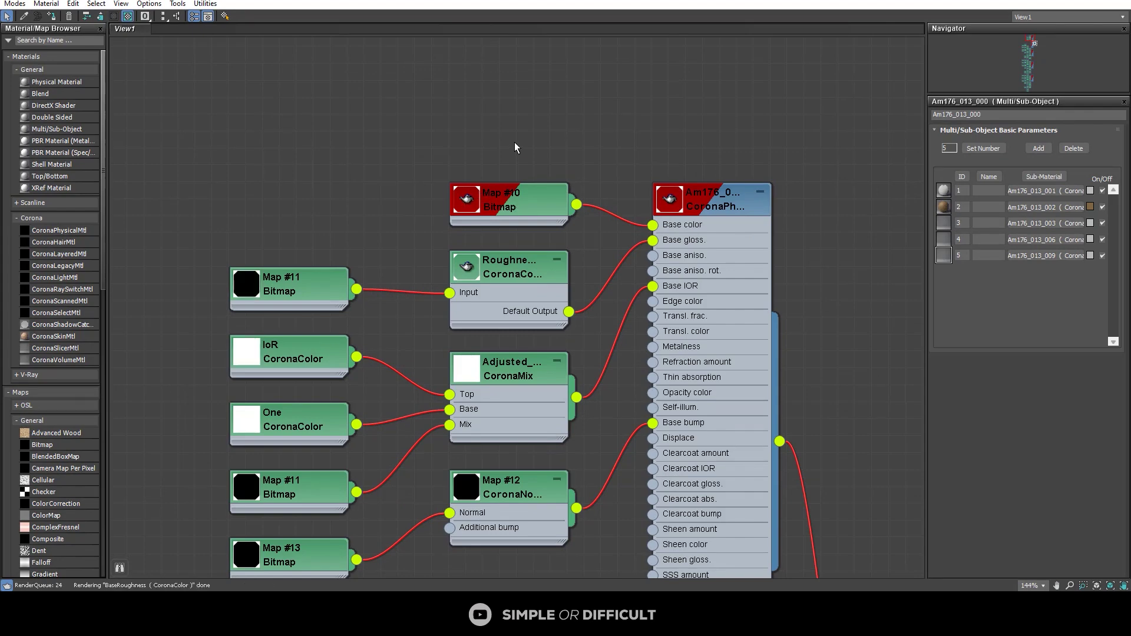
Relink Map #10 to AM176_013_Bark_diffuse.jpg from the 176_Trees Textures folder
double_click(504, 202)
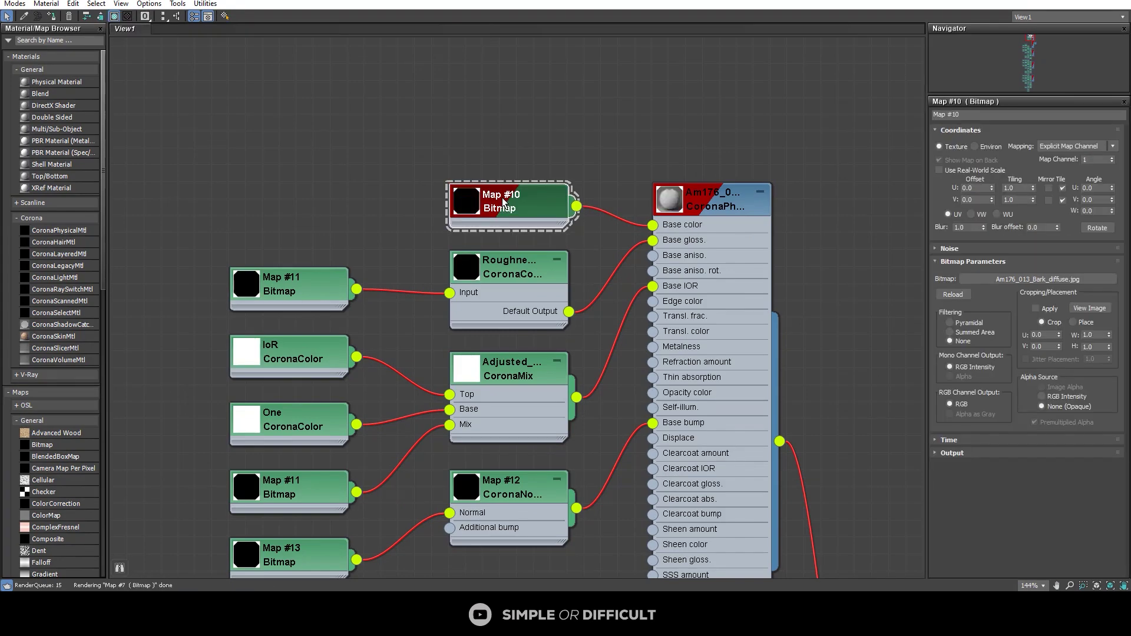
left_click(1000, 279)
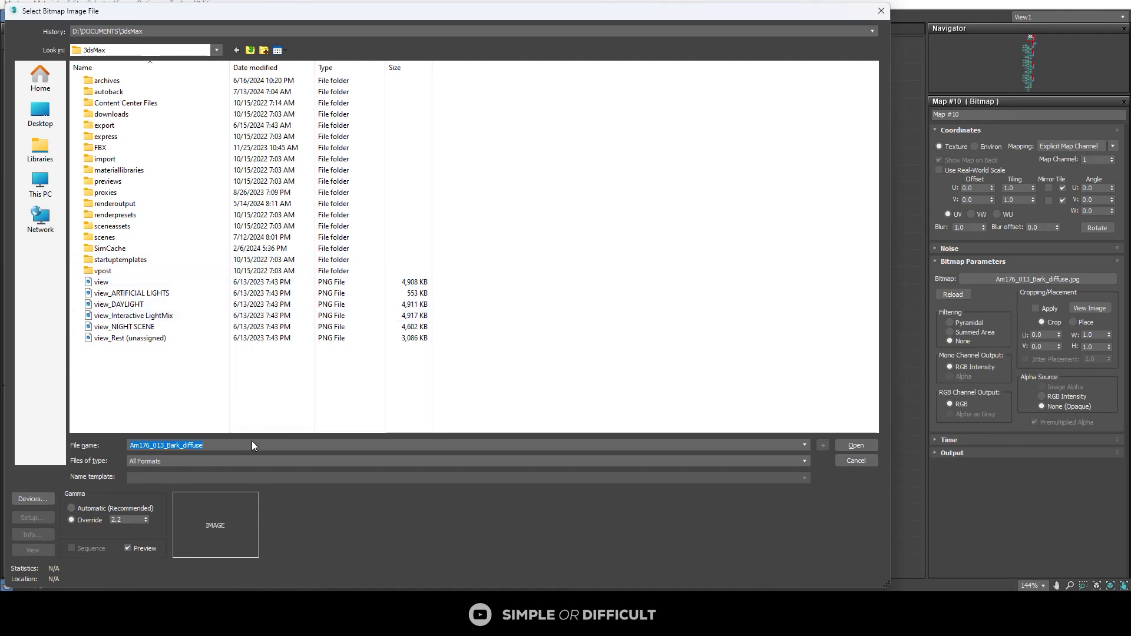
type("D:\\ASSETS\\176_Trees\\3d")
left_click(856, 446)
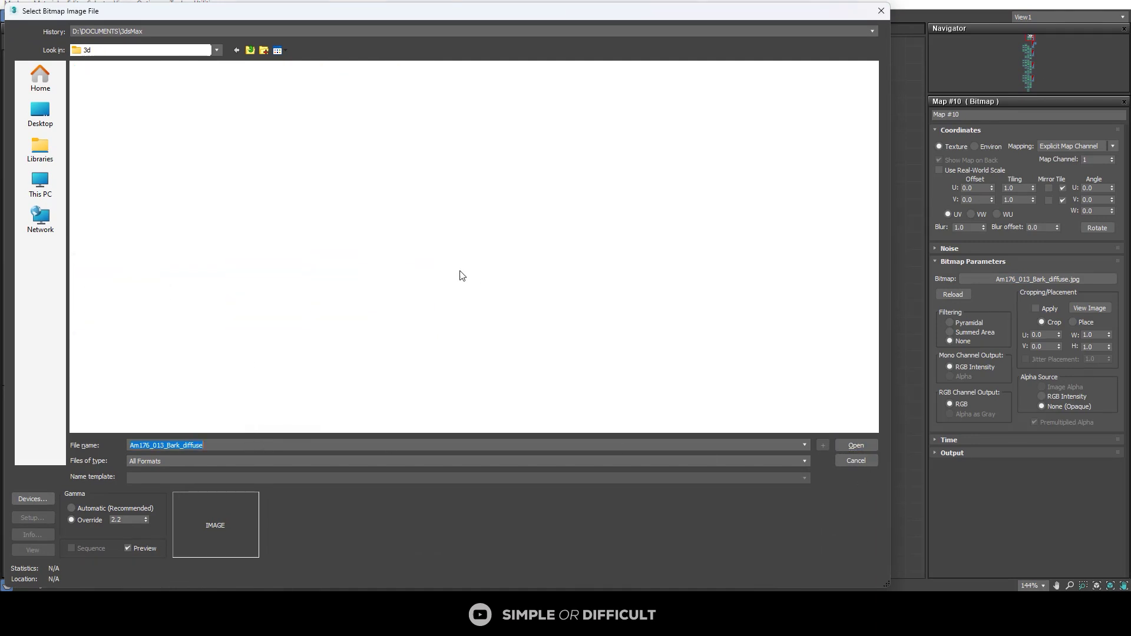
left_click(252, 52)
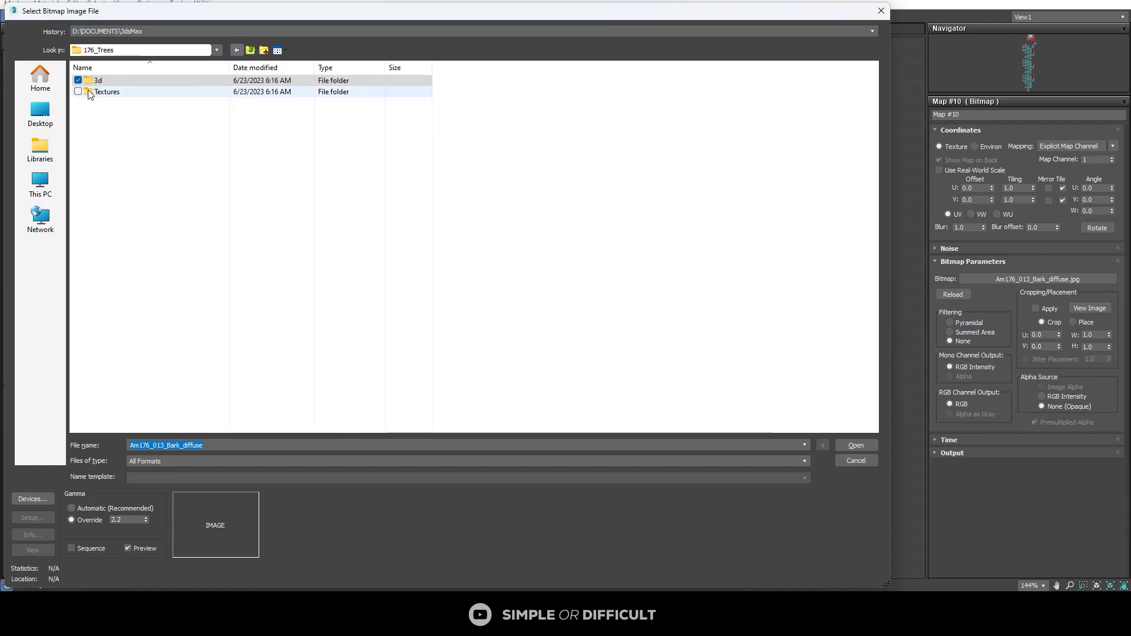
double_click(253, 90)
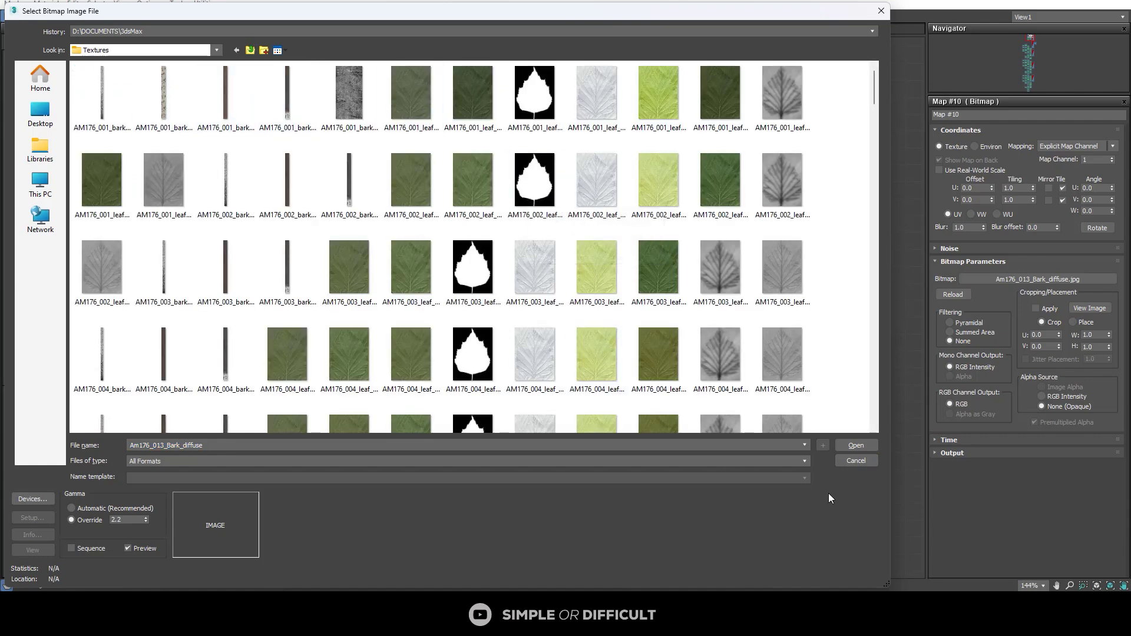
left_click(856, 446)
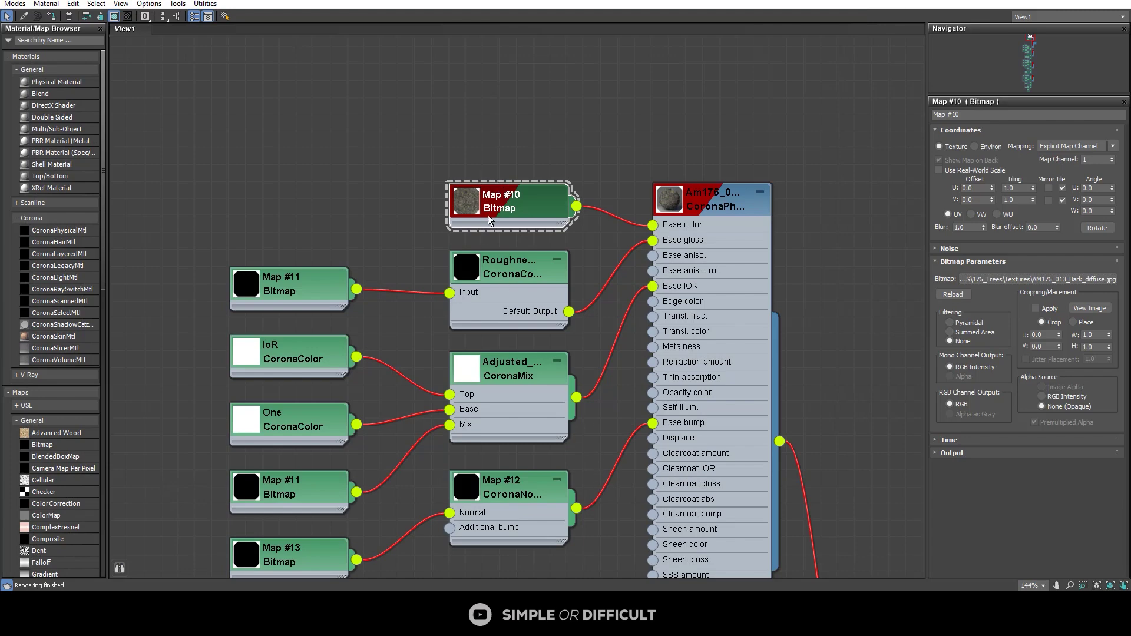
Select the Map #11 bitmap node and restore the material editor to a window
scroll(504, 215, "down", 5)
scroll(505, 215, "down", 3)
scroll(469, 209, "up", 4)
left_click(466, 210)
scroll(466, 203, "down", 3)
scroll(469, 224, "down", 5)
scroll(475, 263, "up", 8)
scroll(537, 261, "down", 5)
scroll(579, 228, "up", 5)
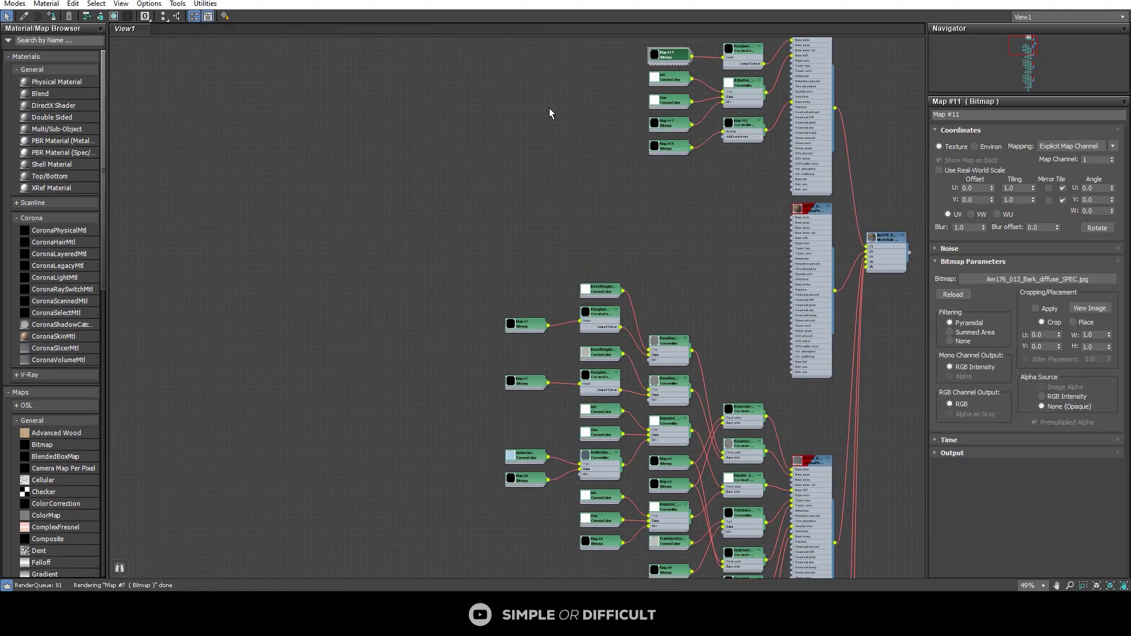
key("super+Down")
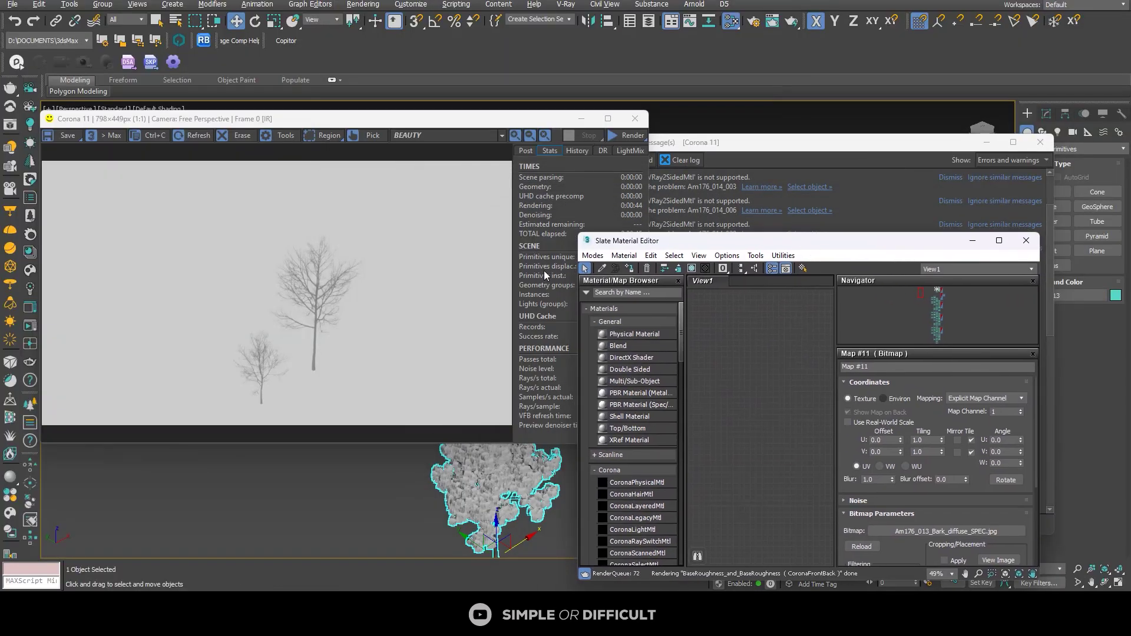
mouse_move(545, 275)
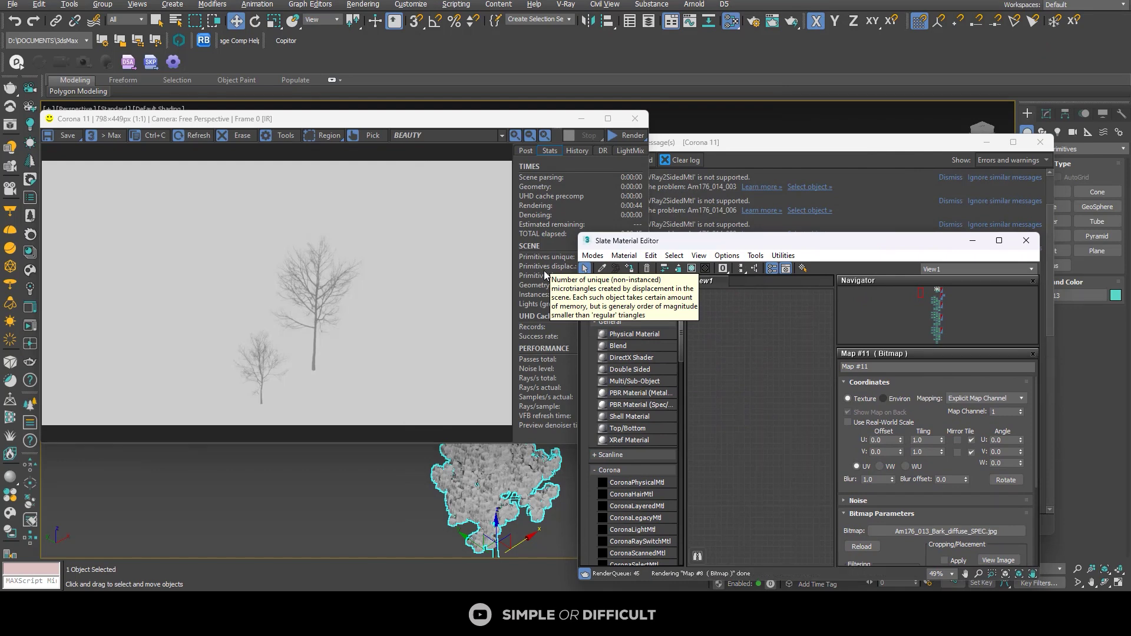
scroll(731, 371, "down", 5)
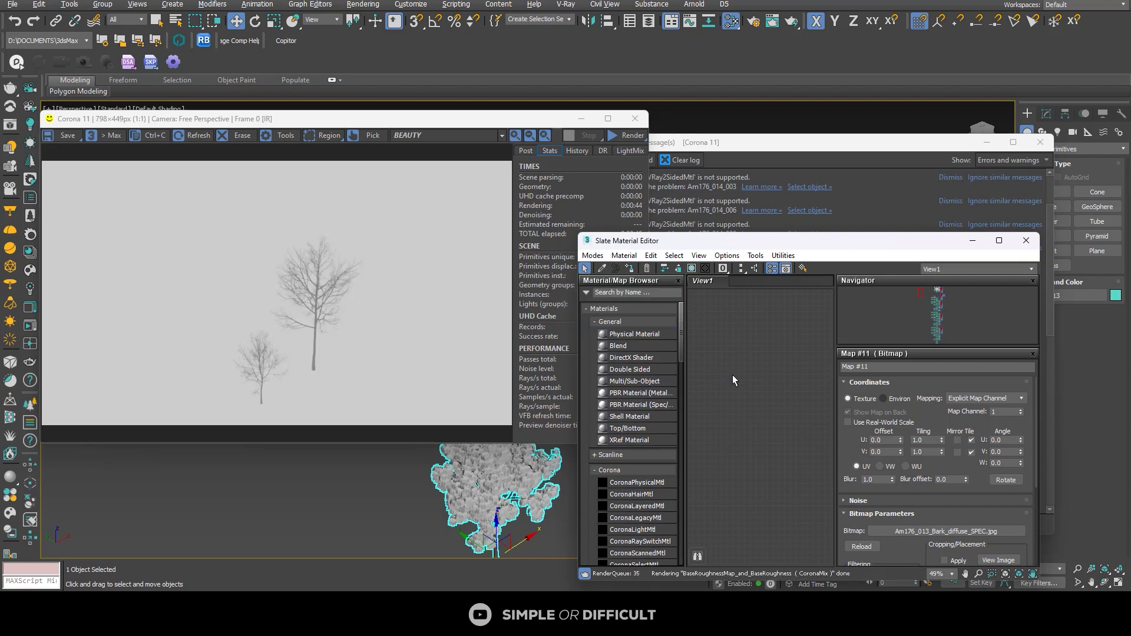
scroll(775, 342, "up", 3)
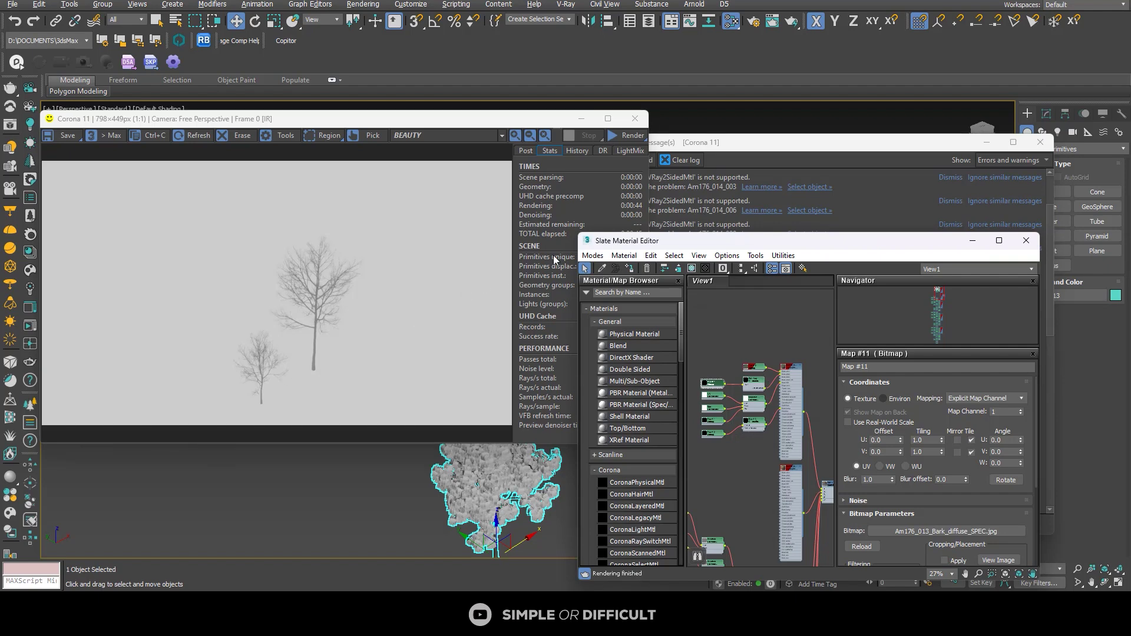
Minimize the Slate Material Editor and drag the Corona error log right to reveal full texture filenames
left_click(973, 243)
scroll(836, 349, "down", 3)
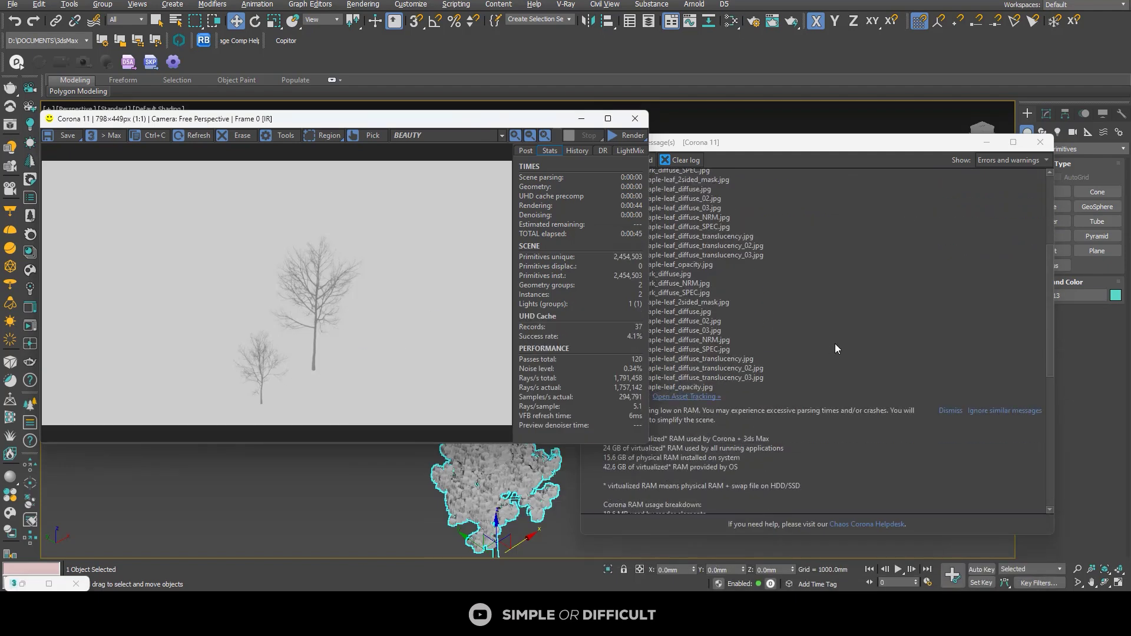
left_click_drag(791, 147, 881, 153)
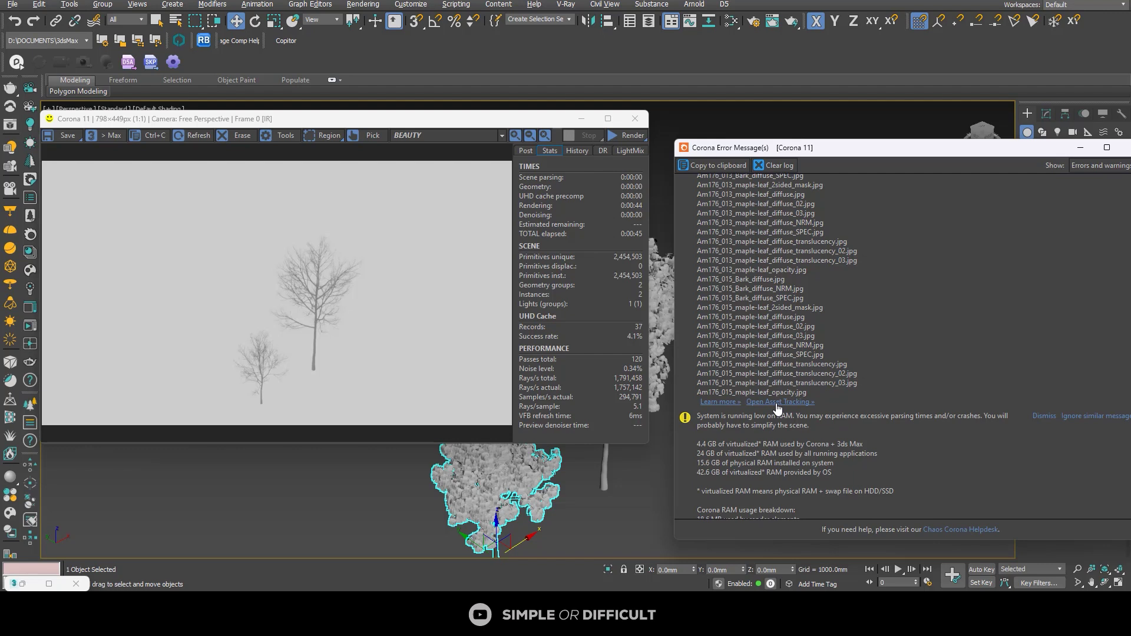
Open Asset Tracking from File > Reference and refresh its asset list
left_click(11, 5)
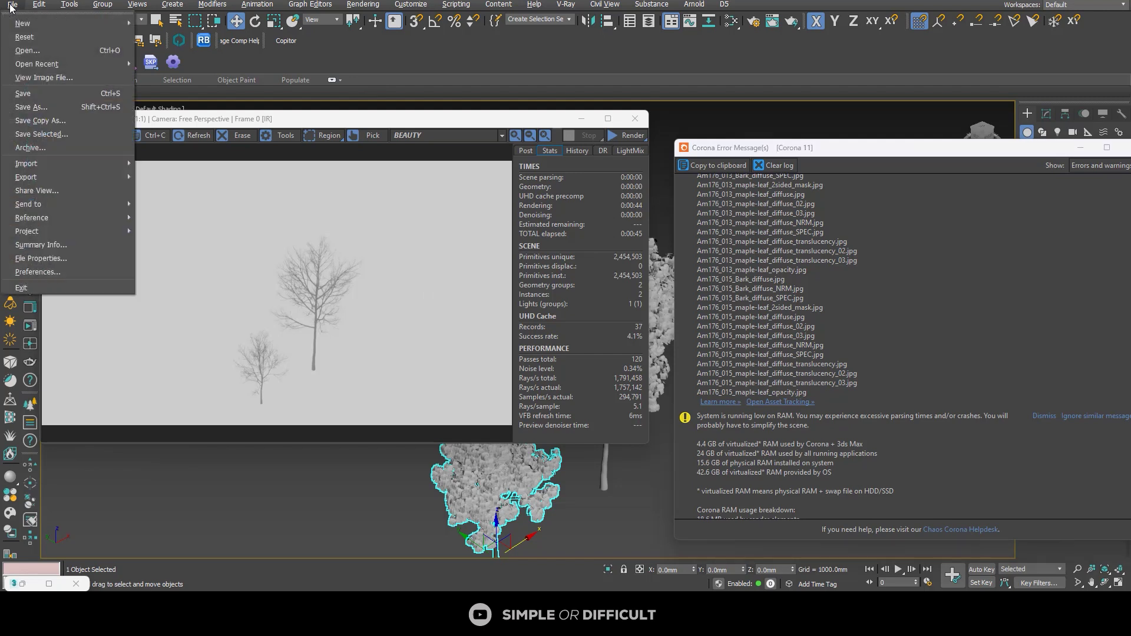
mouse_move(44, 230)
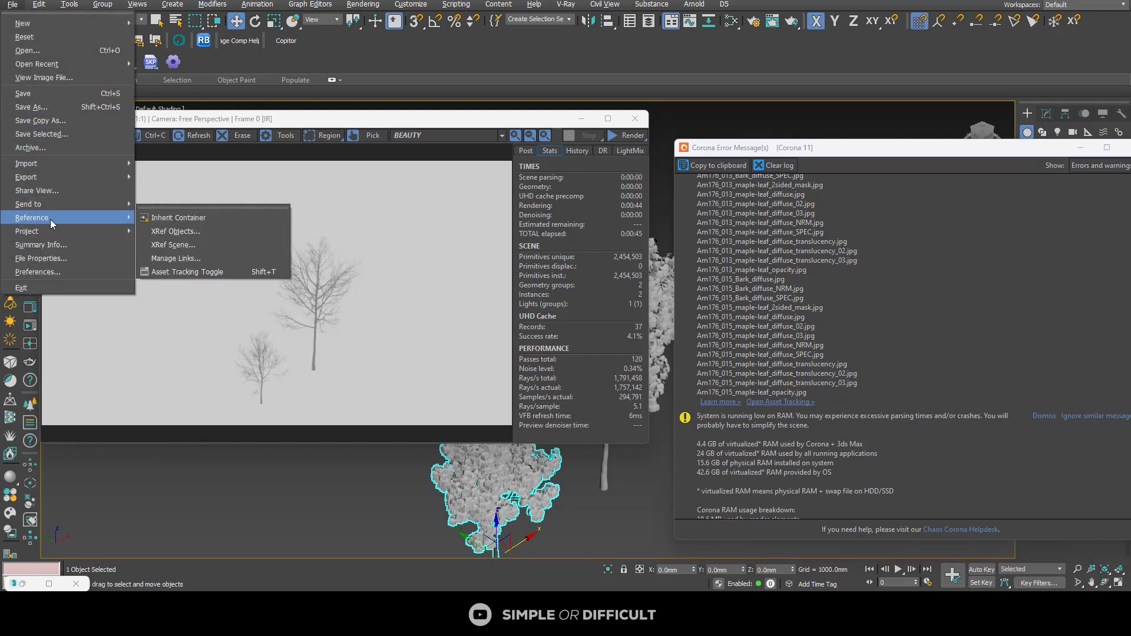
left_click(181, 271)
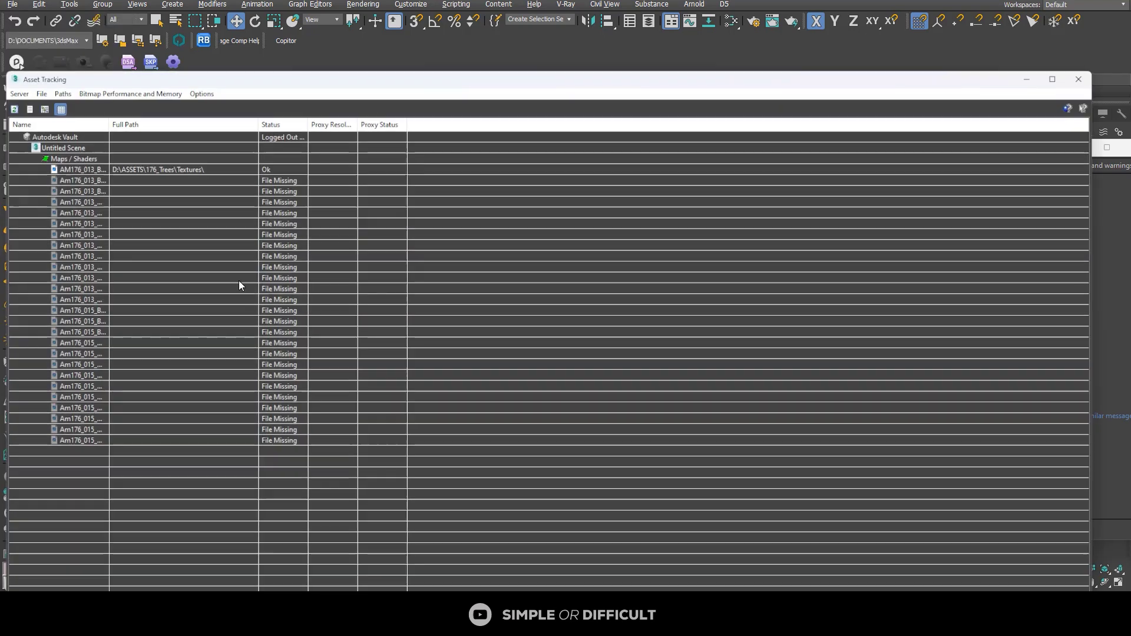
left_click_drag(163, 76, 250, 61)
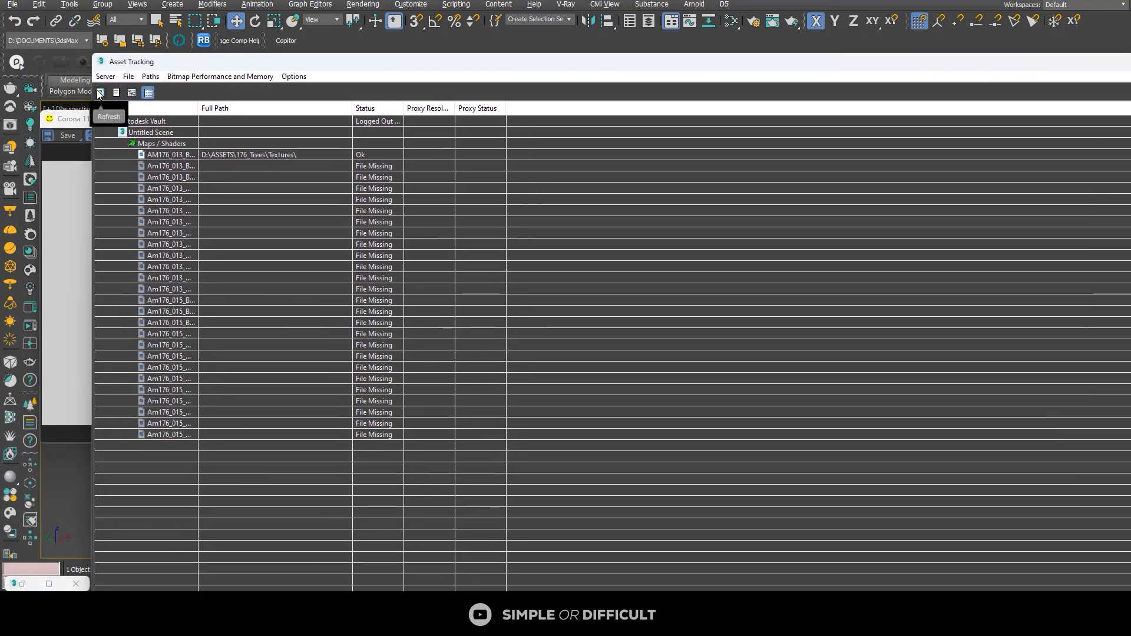
left_click(100, 94)
Refresh statuses again, reopen Asset Tracking from the Corona error window, and select the resolved bark diffuse map
mouse_move(89, 92)
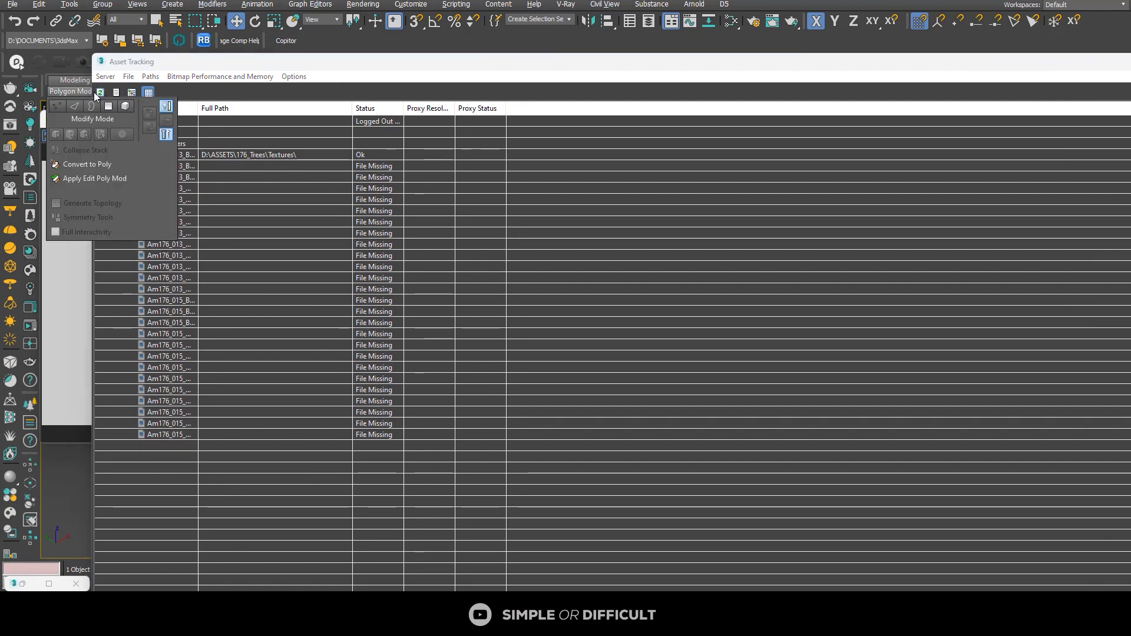
right_click(491, 218)
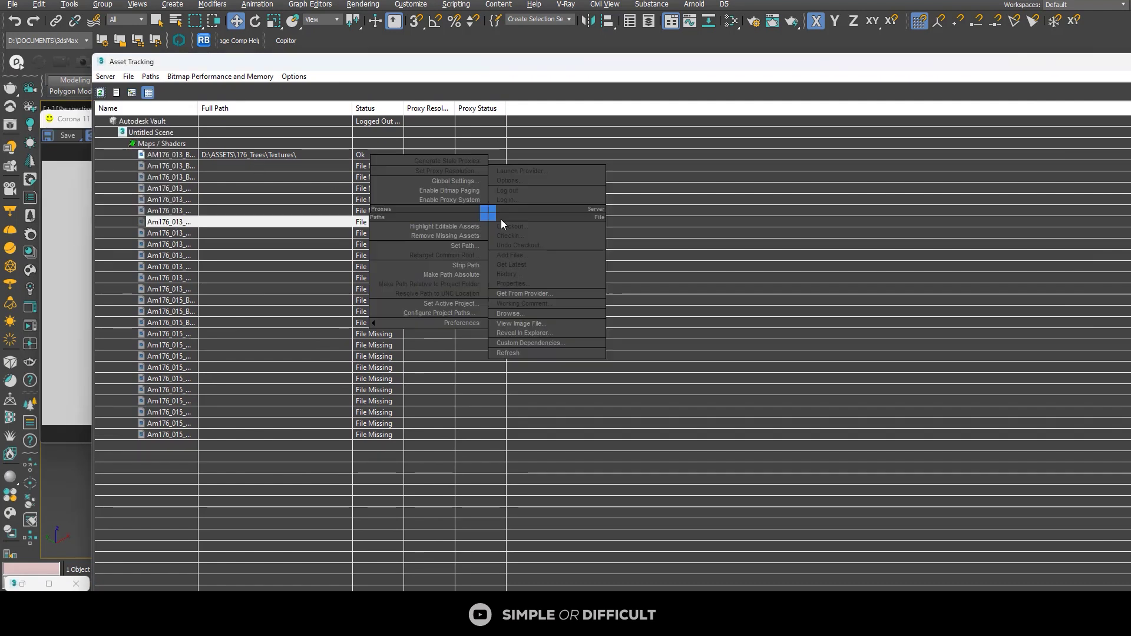
left_click(534, 352)
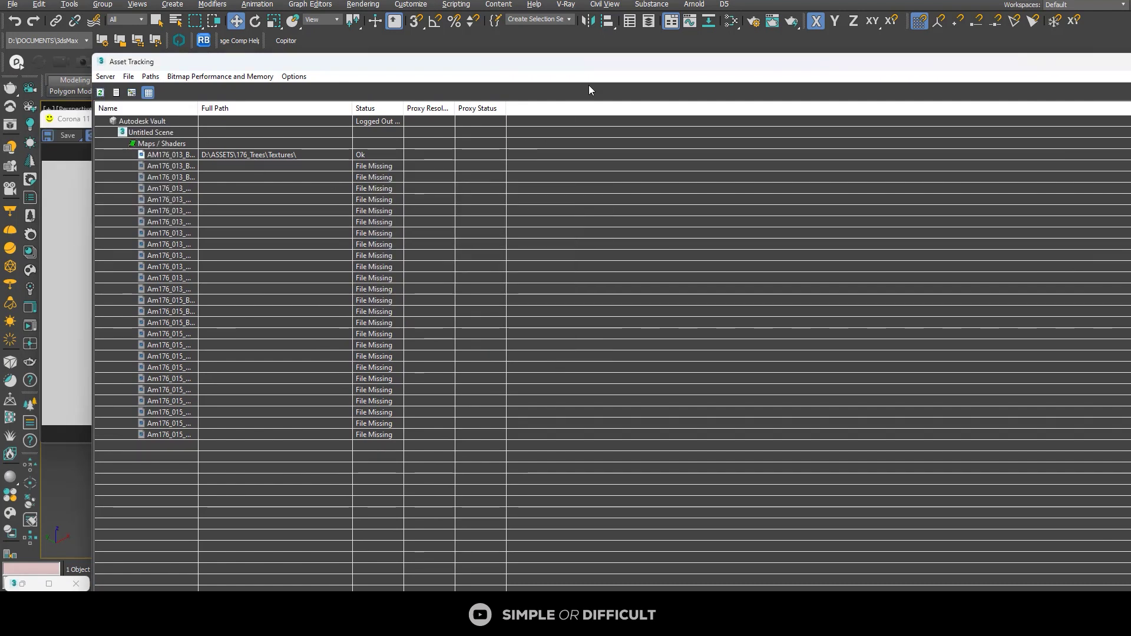
left_click_drag(639, 71, 616, 132)
left_click(1069, 115)
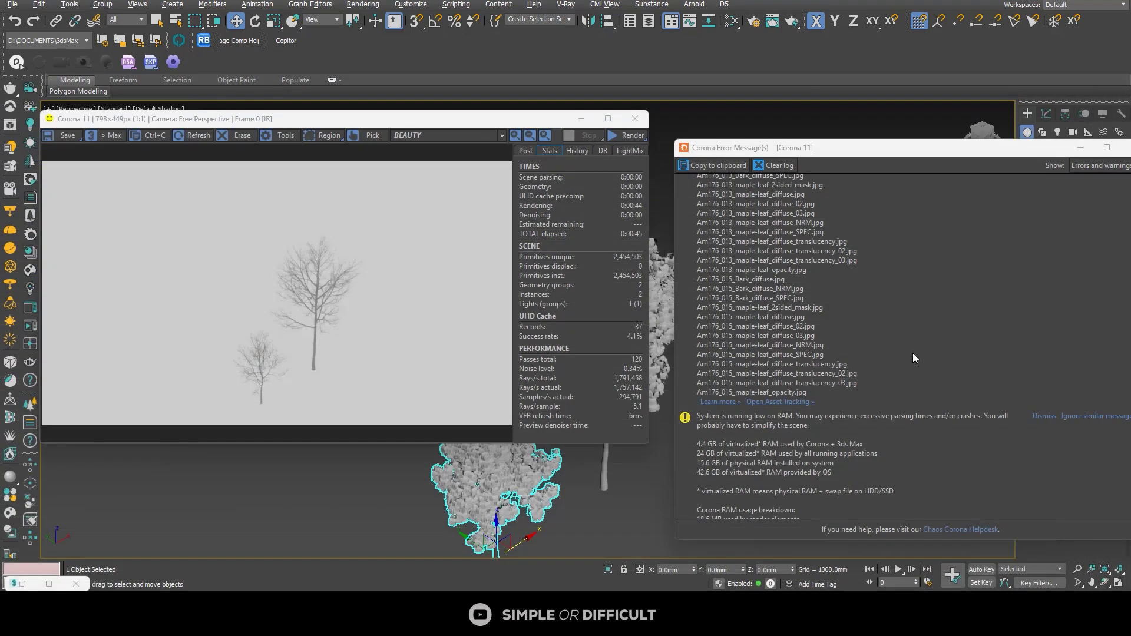
left_click(781, 402)
left_click_drag(318, 116, 330, 59)
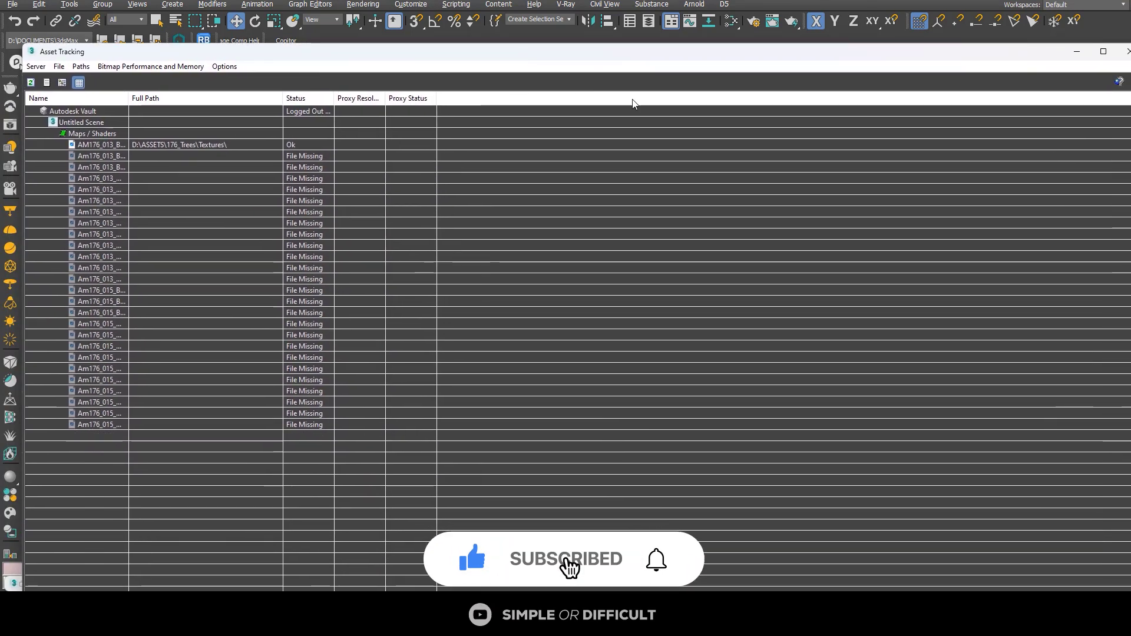
left_click_drag(827, 58, 689, 75)
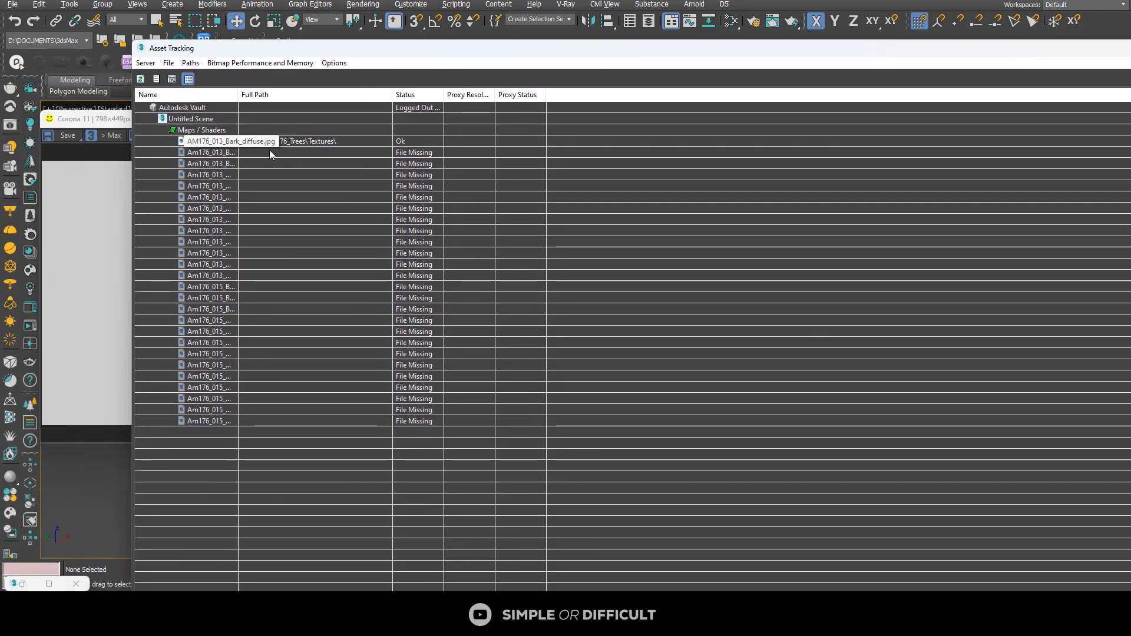
left_click(304, 142)
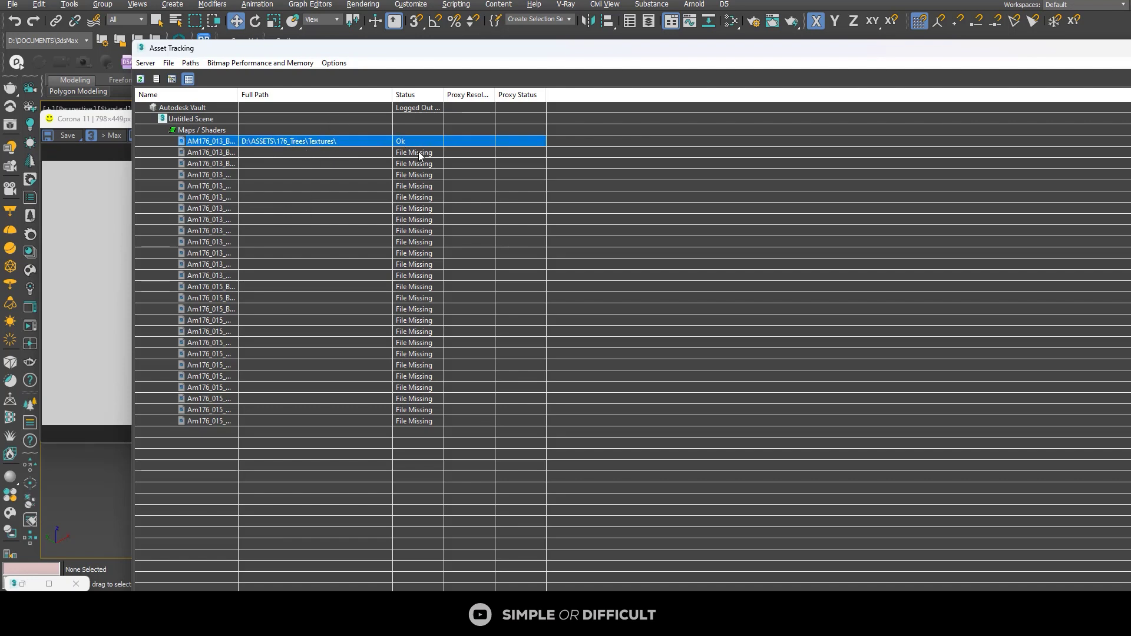
Select the nine missing Am176_013 textures and browse for a new folder via Set Path
left_click(210, 154)
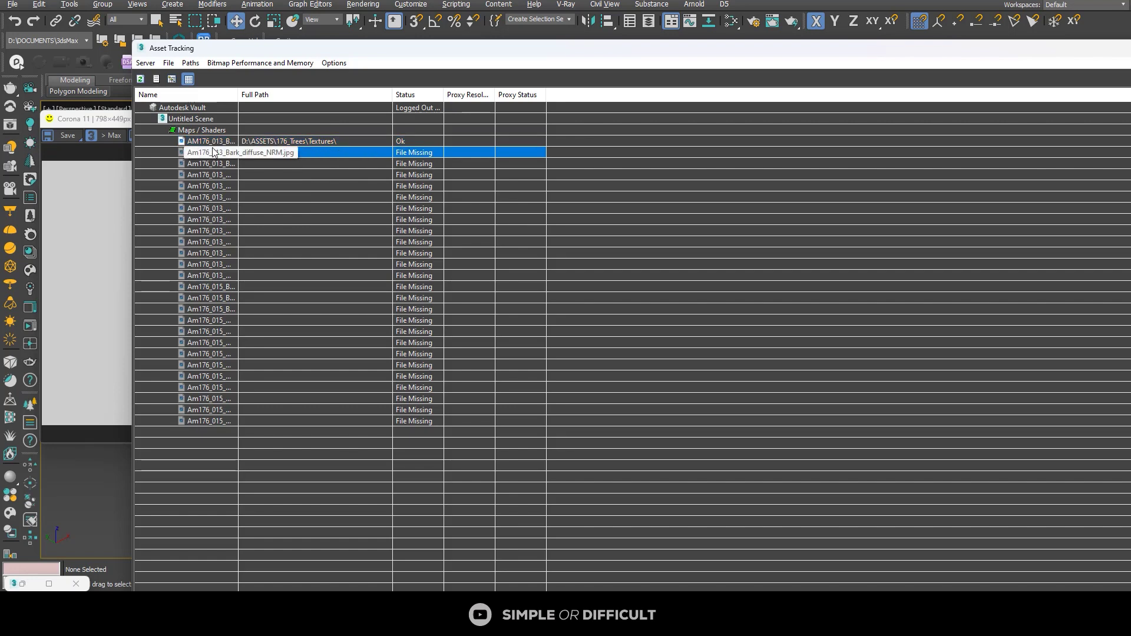
left_click(211, 244, "shift")
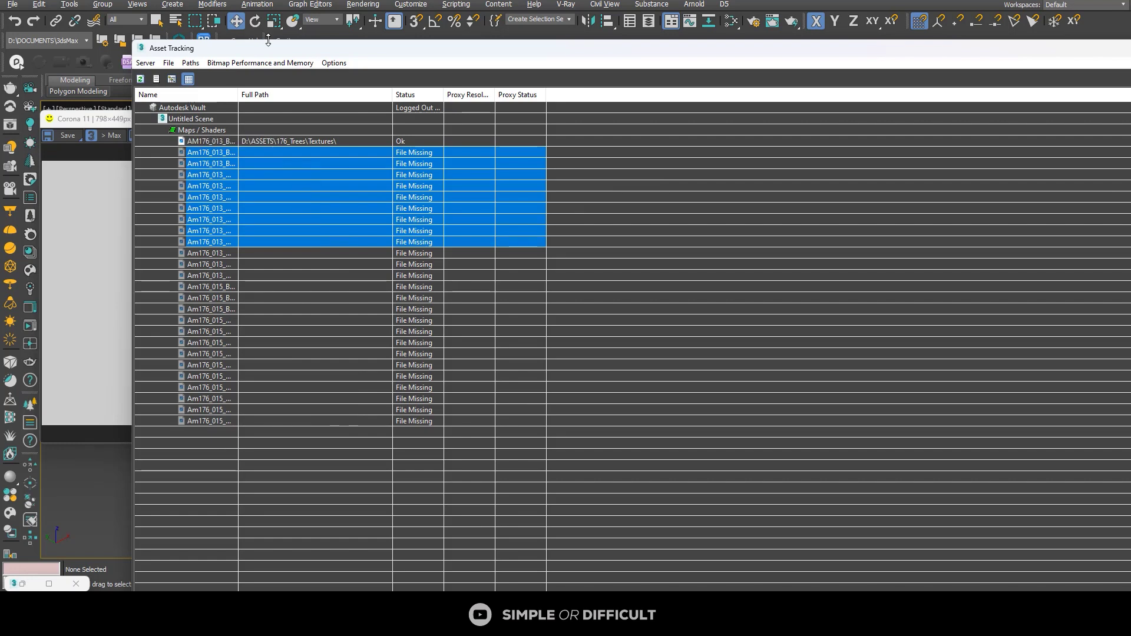
left_click_drag(269, 43, 504, 71)
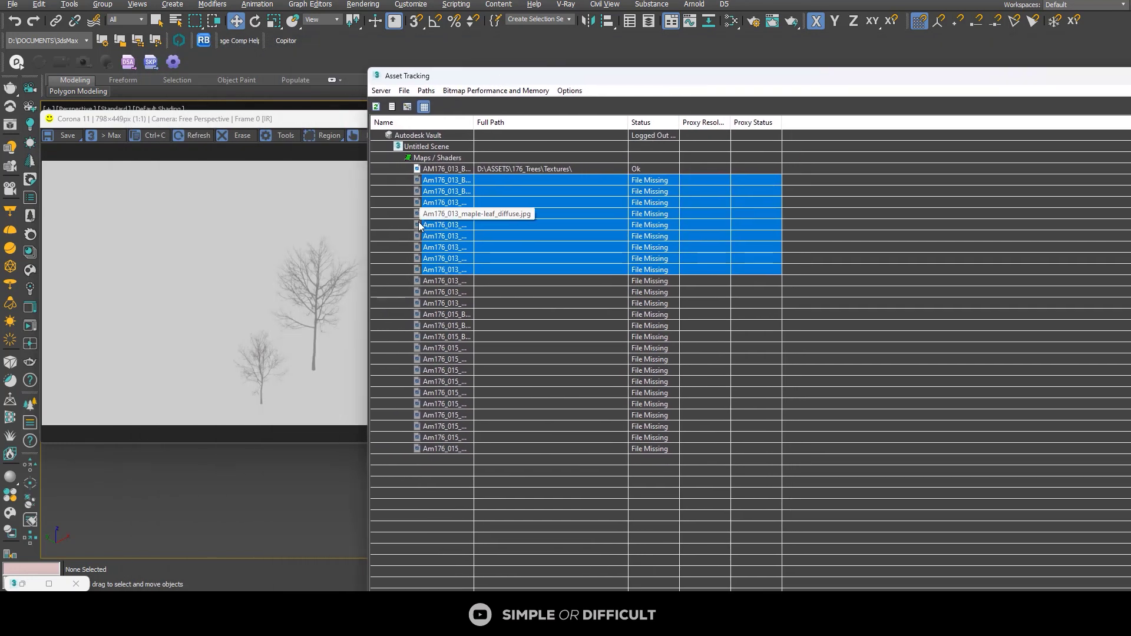
right_click(464, 191)
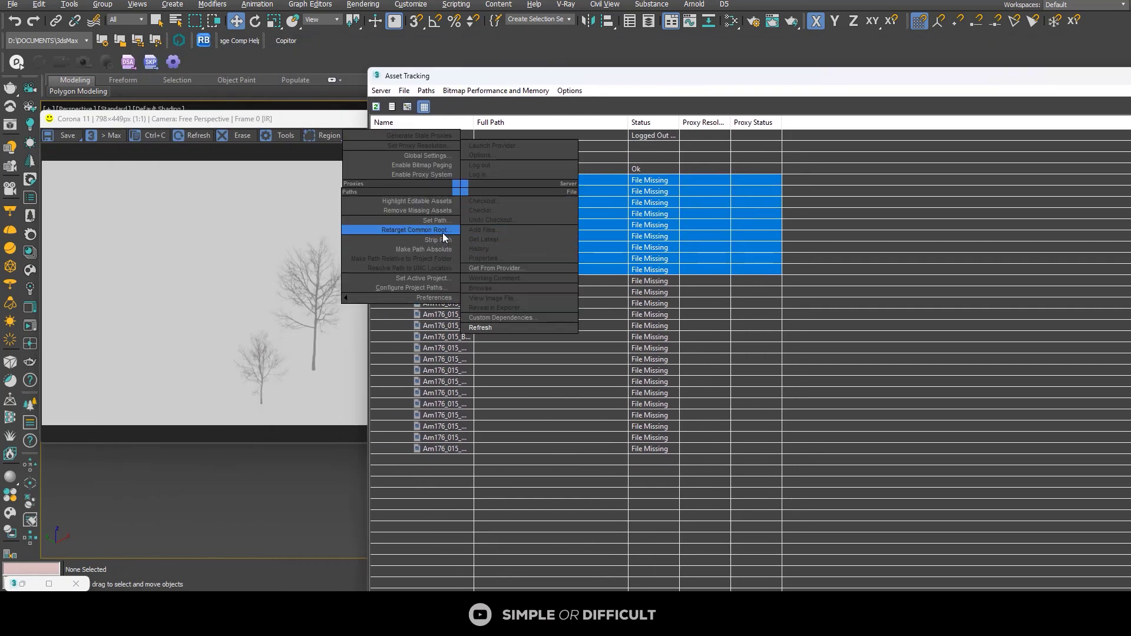
left_click(440, 223)
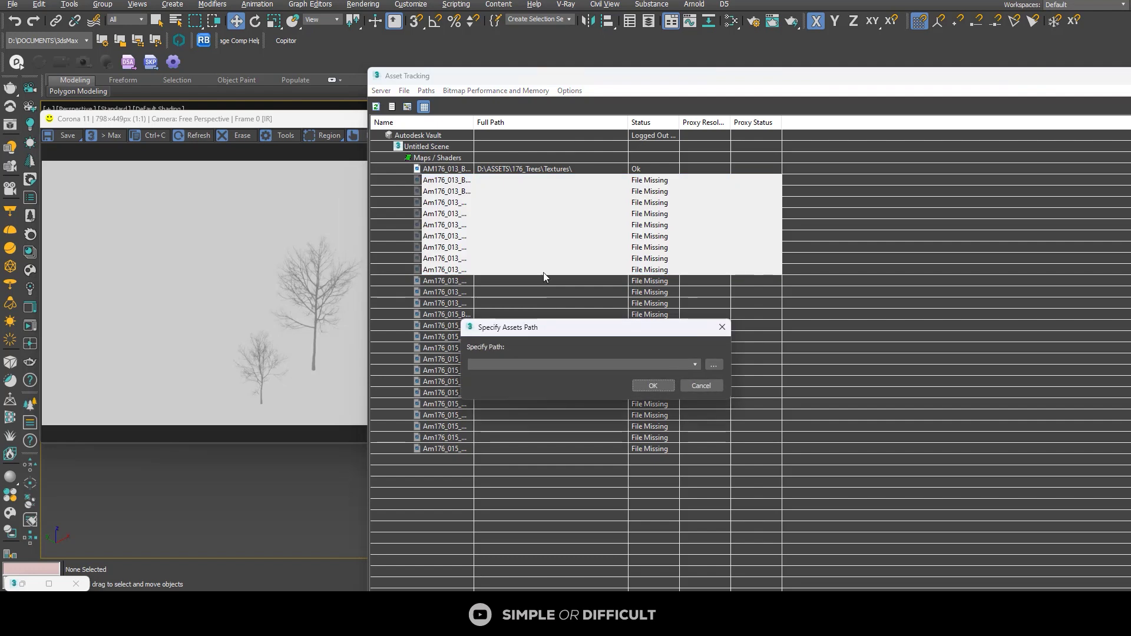
left_click(712, 365)
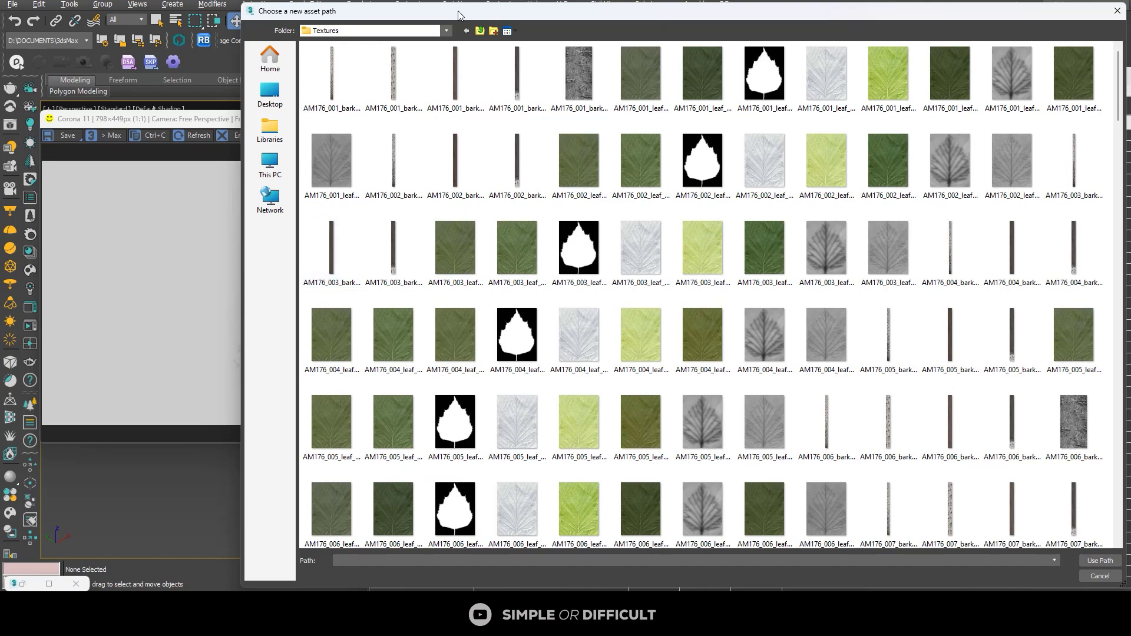
left_click_drag(455, 20, 375, 19)
key("alt+Tab")
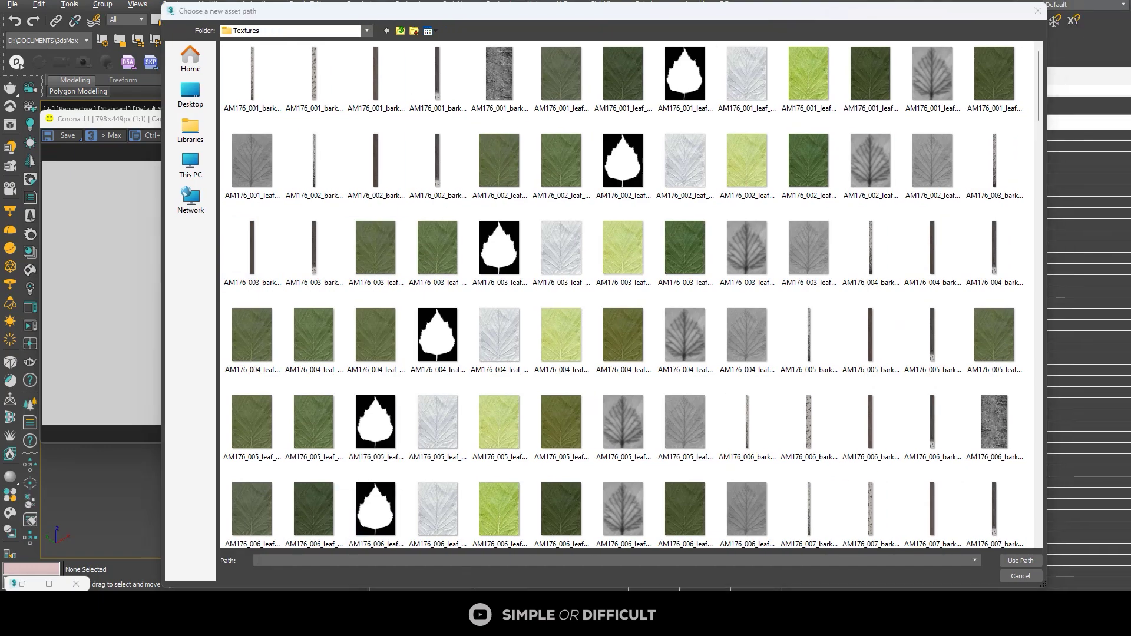
Copy the D:\ASSETS\176_Trees\Textures path from Explorer and apply it to the missing Am176_013 maps
left_click(317, 201)
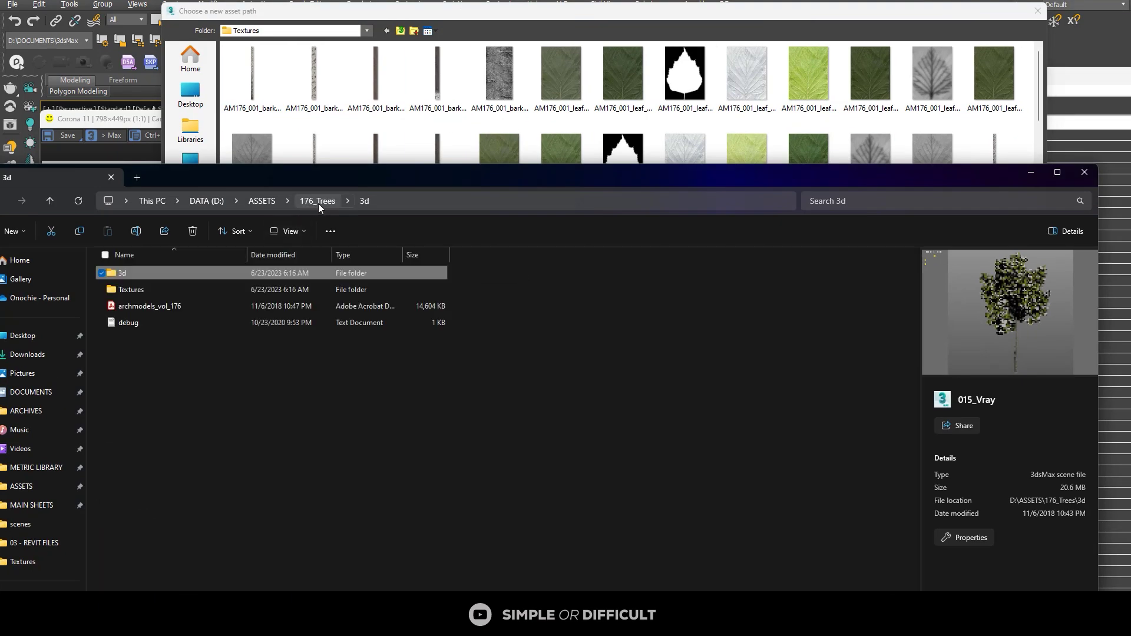
left_click(153, 289)
double_click(153, 289)
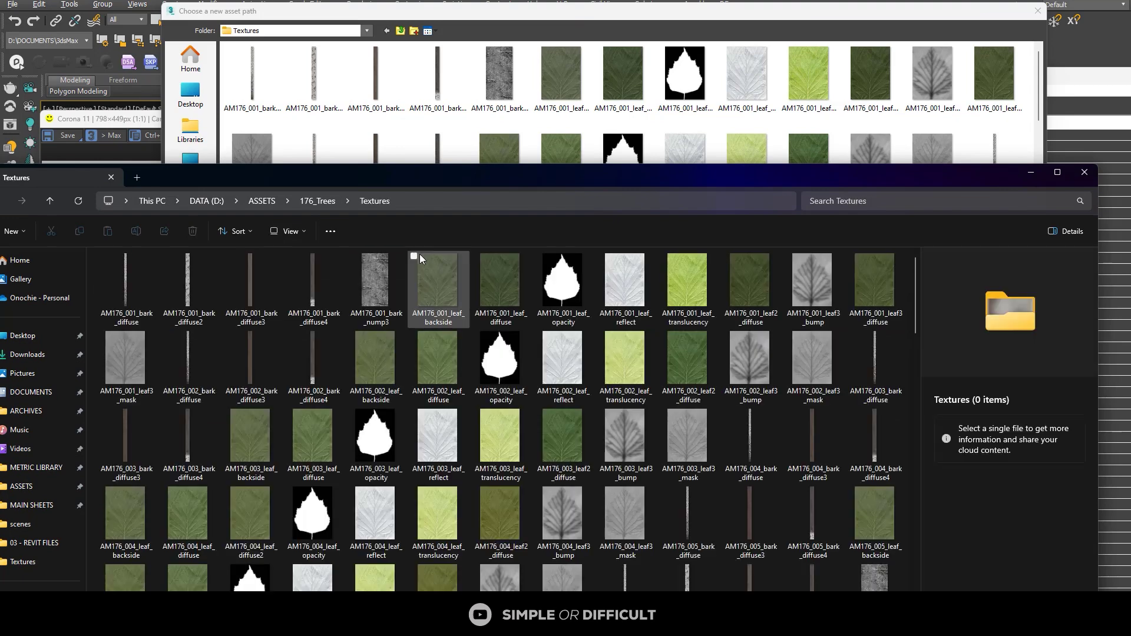
left_click(499, 200)
key("ctrl+c")
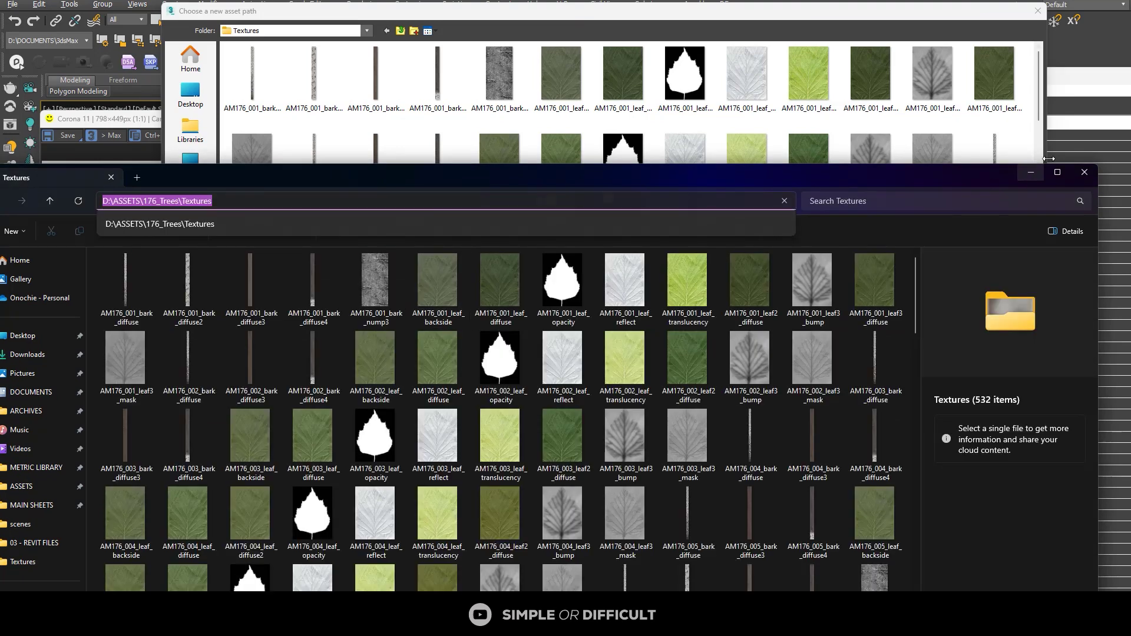
left_click(1031, 172)
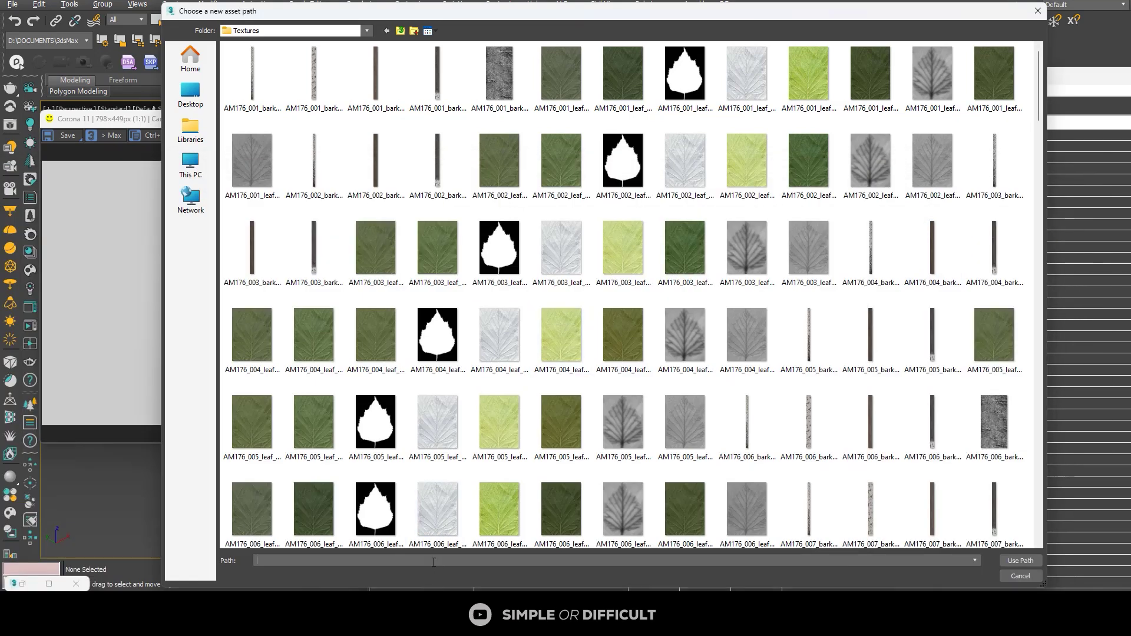
key("ctrl+v")
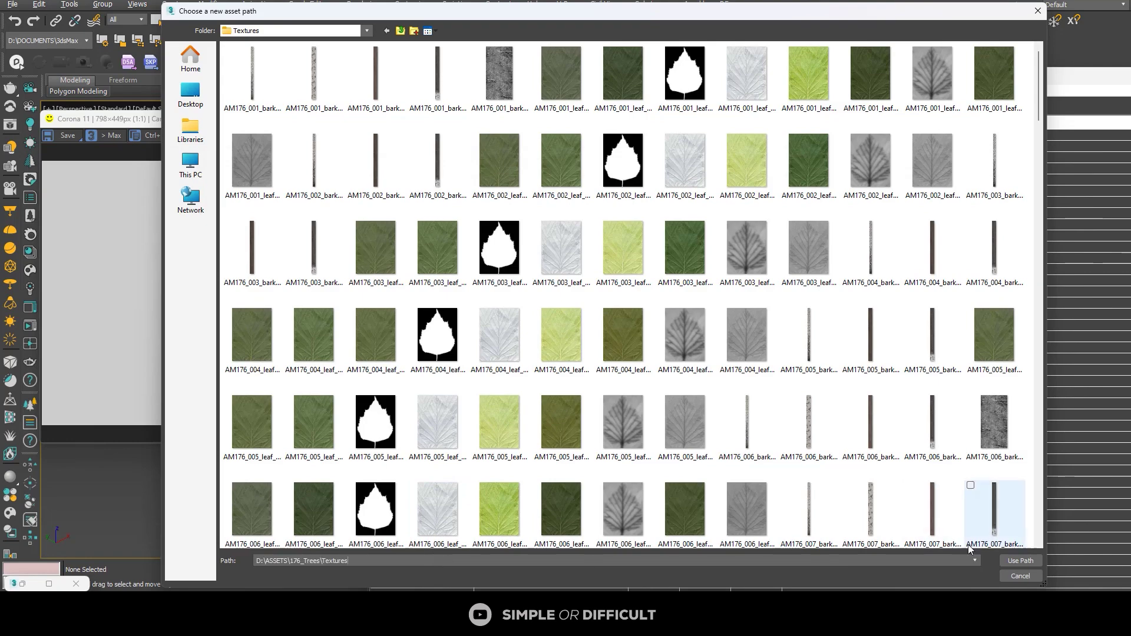
left_click(1021, 560)
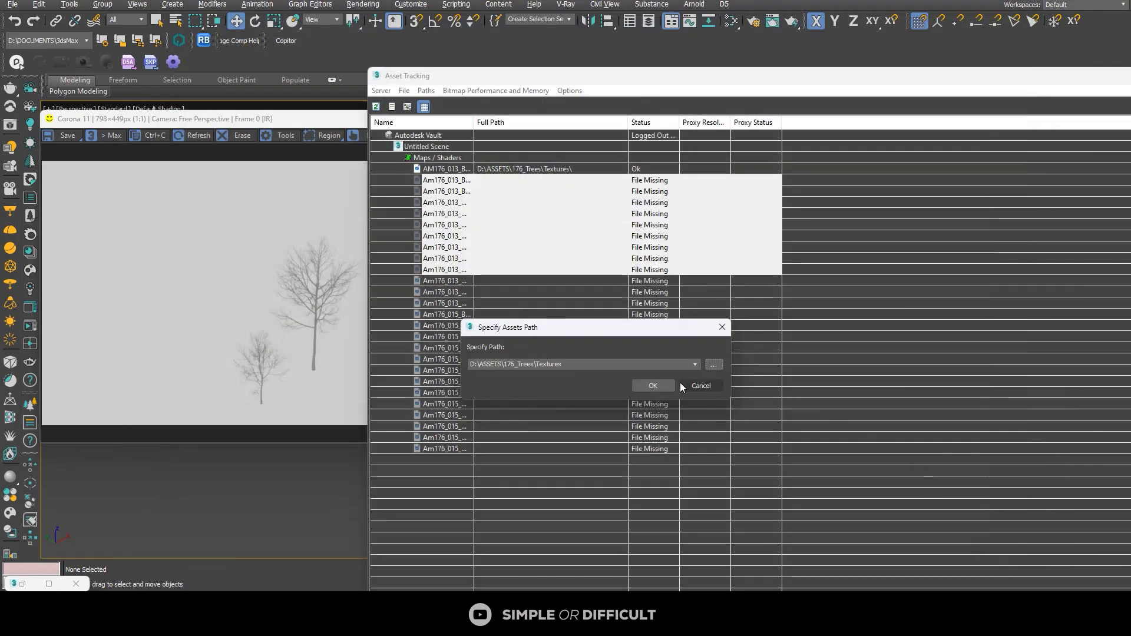
left_click(659, 386)
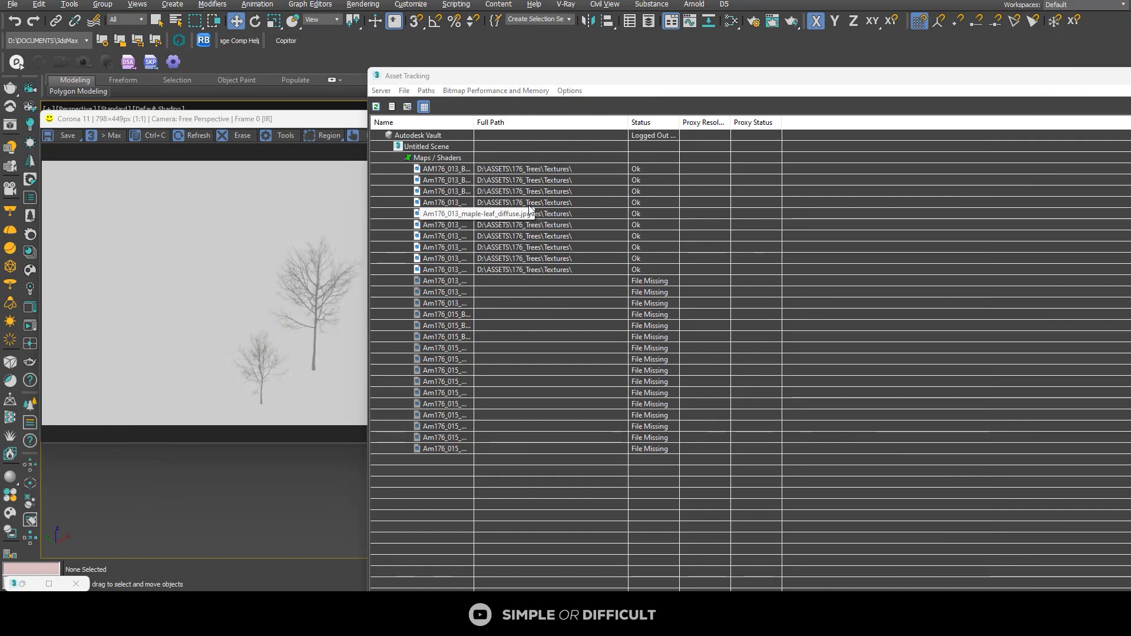
Re-render in the Corona VFB, zoom in on the small tree to inspect its textures, and return to Asset Tracking
left_click(297, 120)
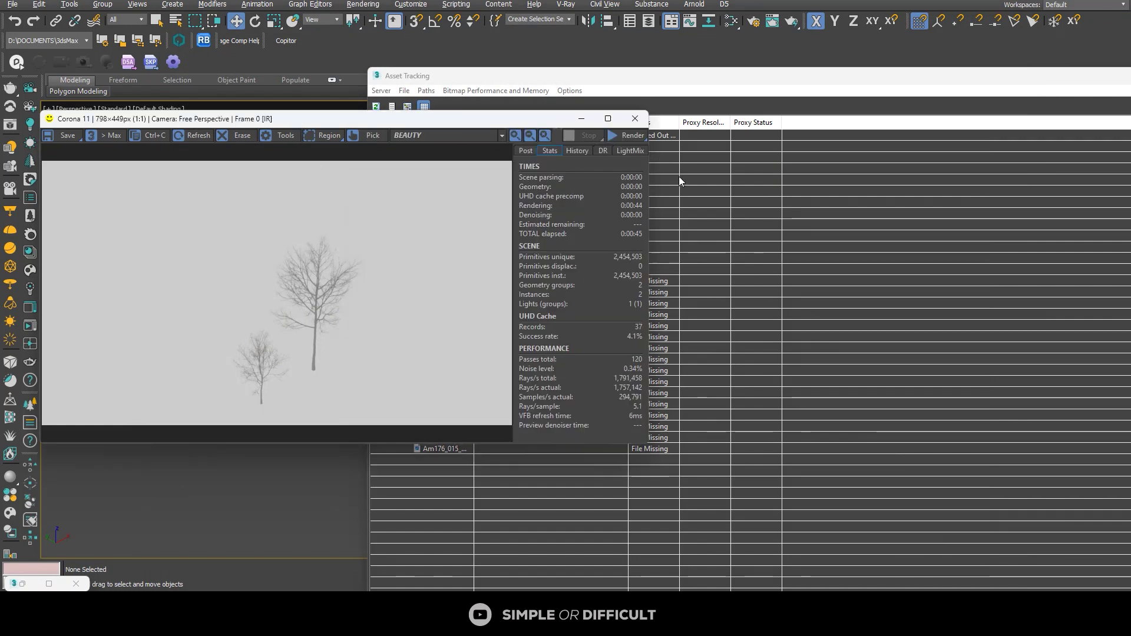
left_click(613, 135)
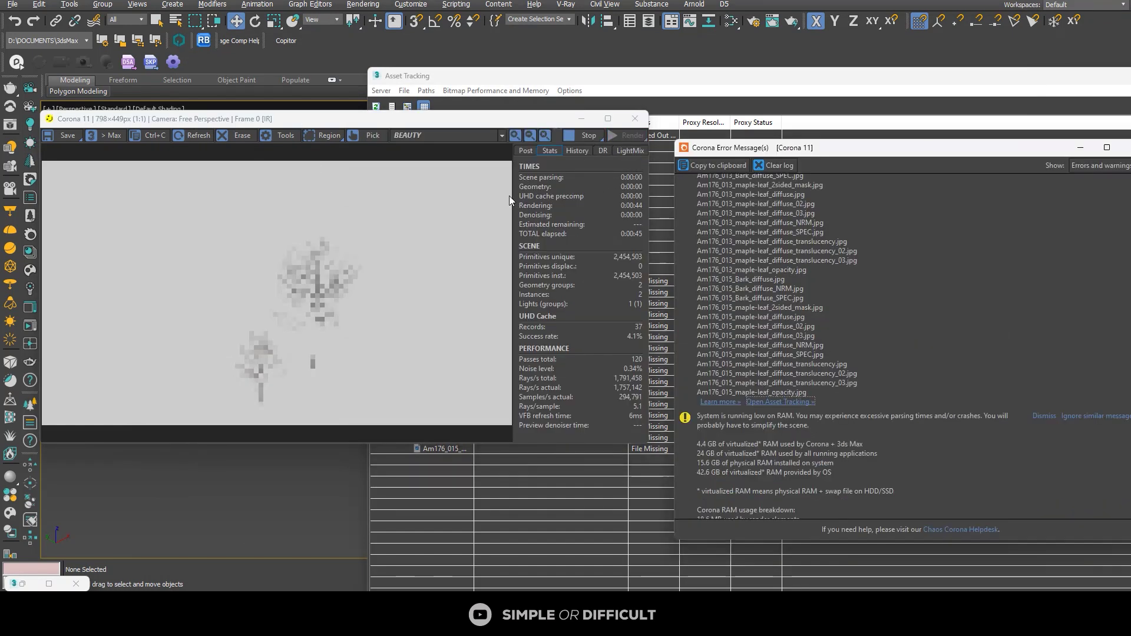
scroll(259, 382, "up", 1)
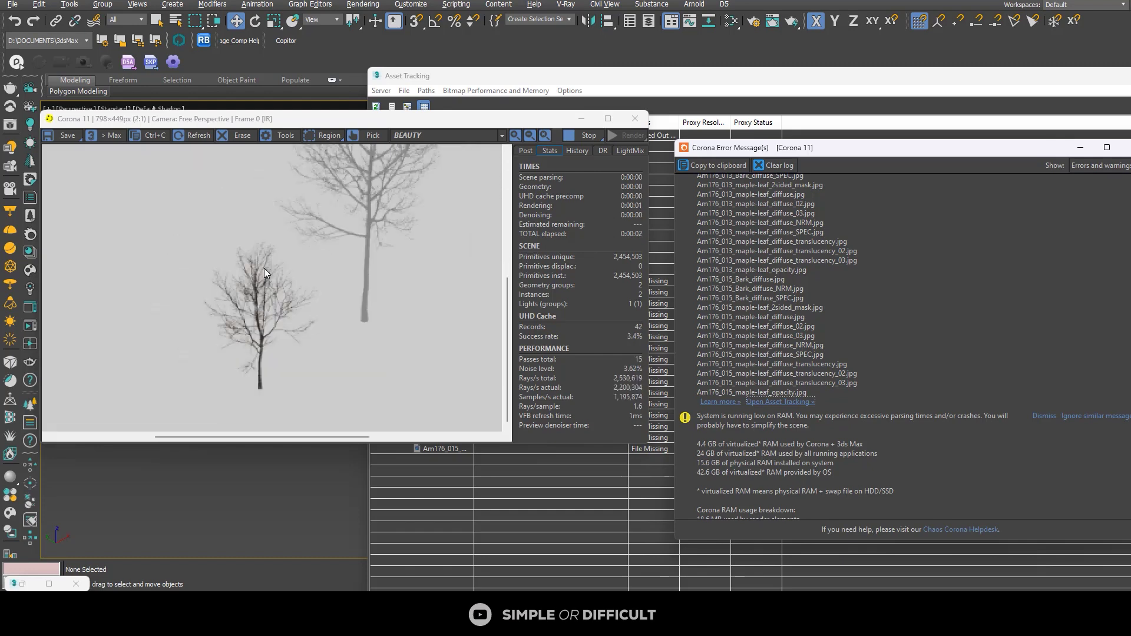
scroll(259, 366, "up", 1)
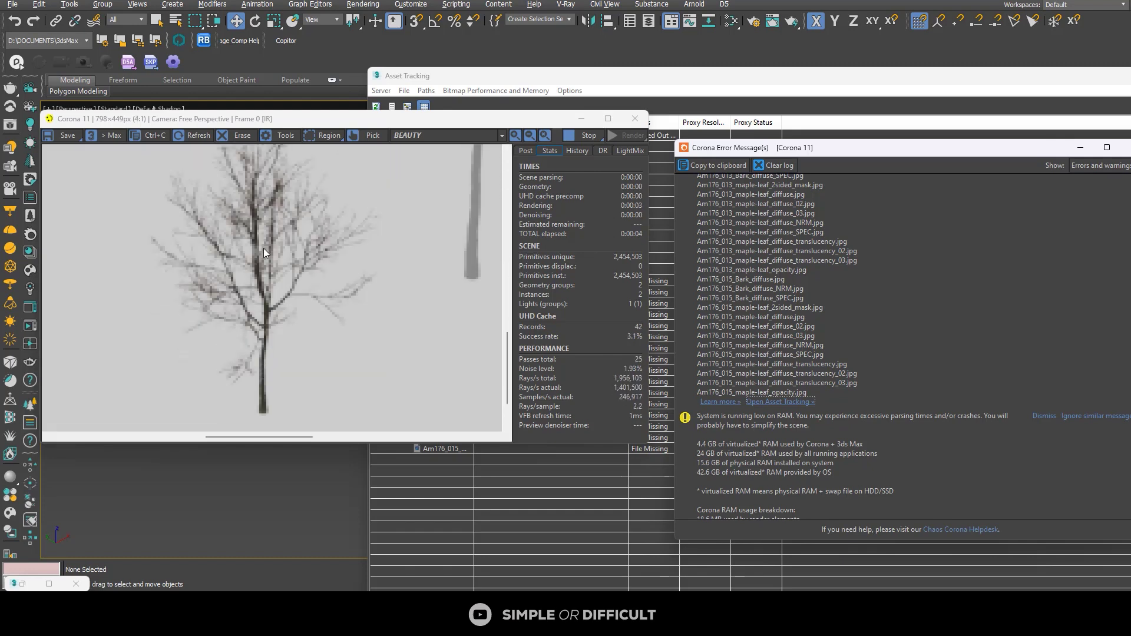
scroll(259, 316, "down", 1)
scroll(258, 277, "up", 1)
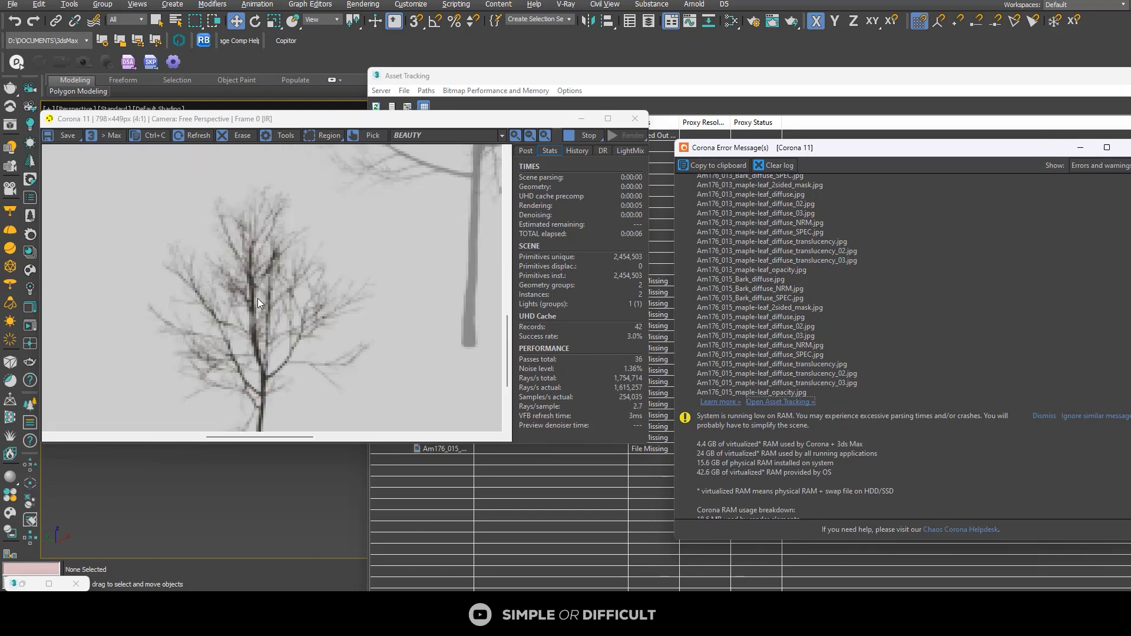
left_click(583, 80)
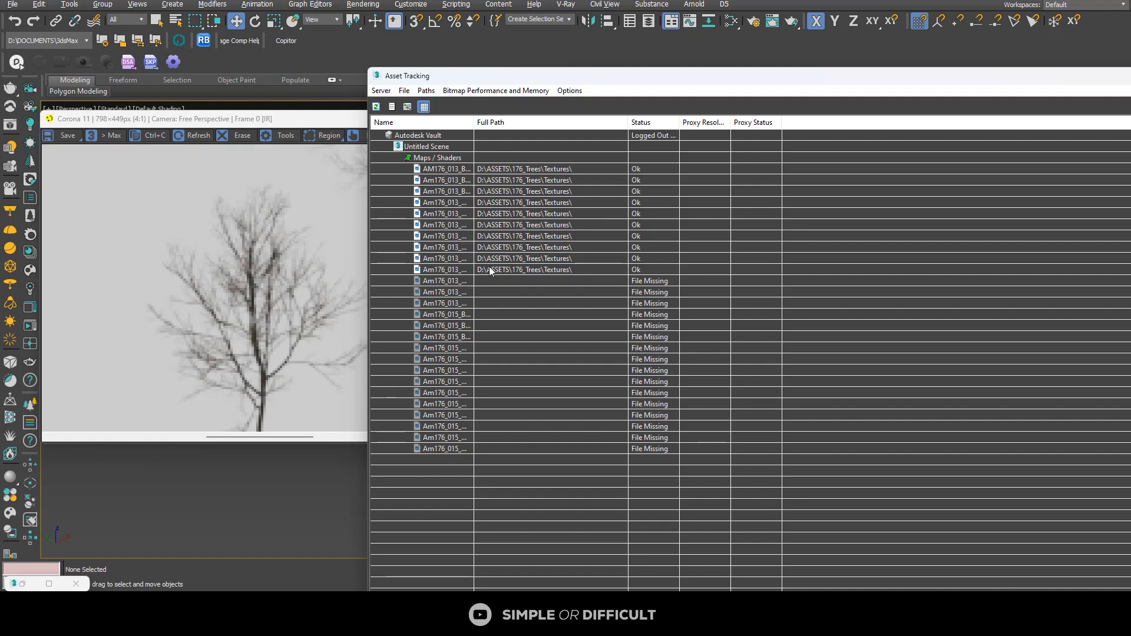
Check a missing Am176_015 texture's path options, then open Customize > Configure Project Paths
right_click(717, 370)
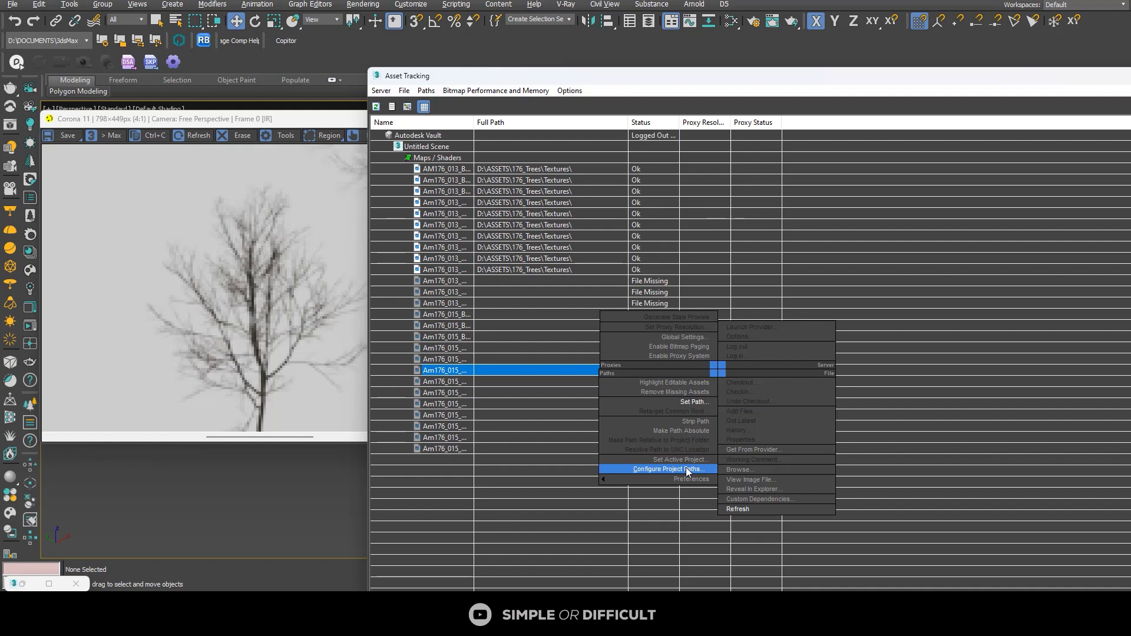
left_click(427, 91)
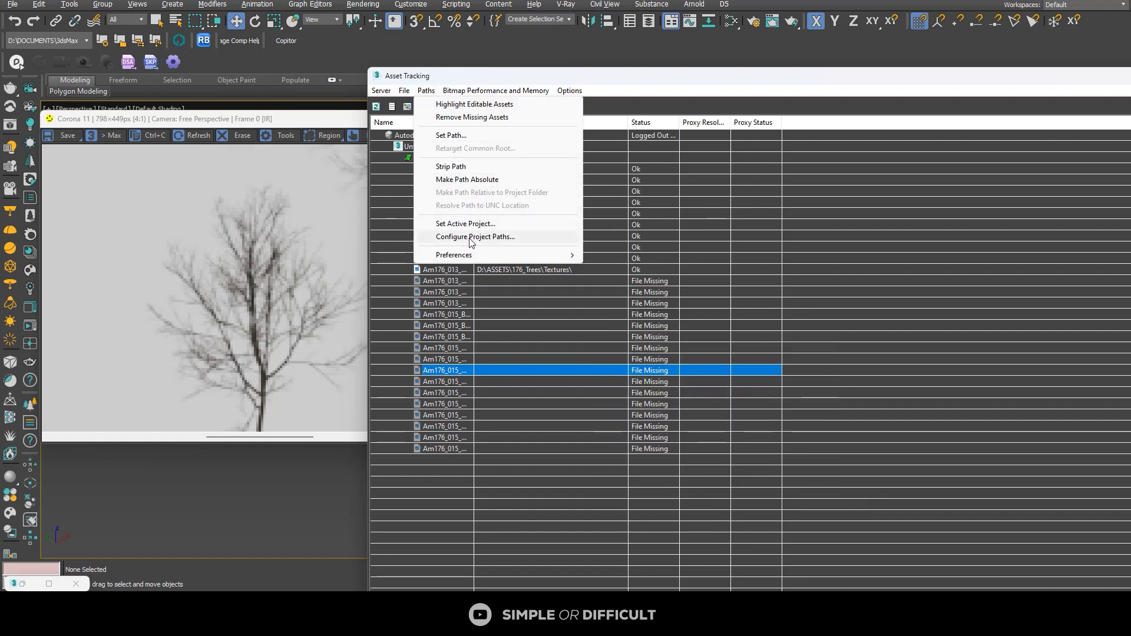
left_click(510, 415)
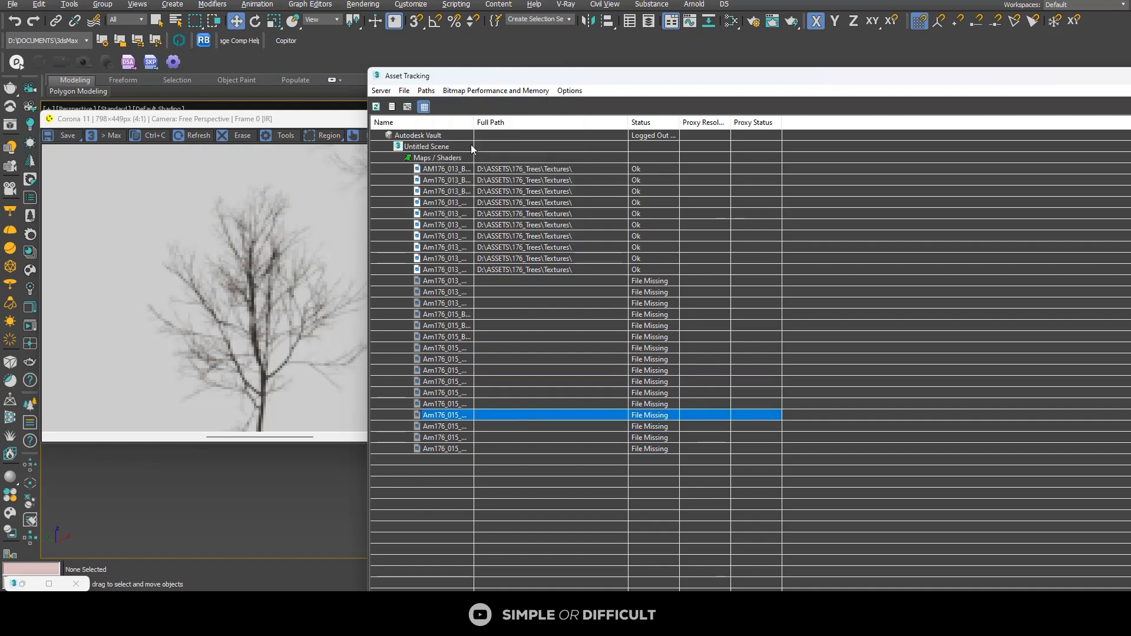
left_click(413, 6)
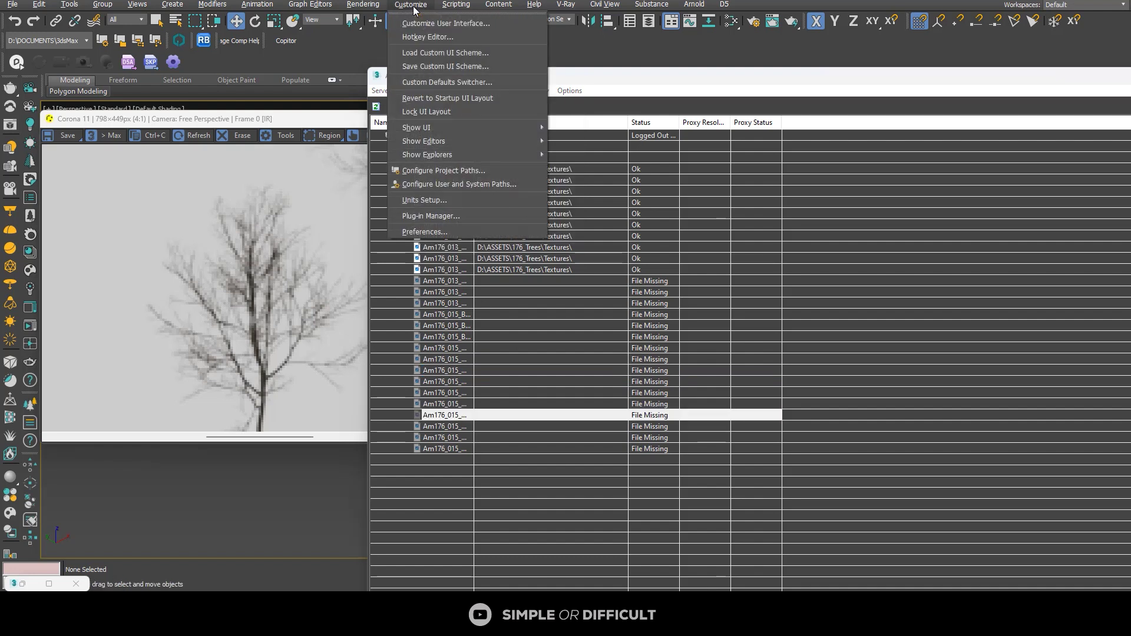
left_click(455, 175)
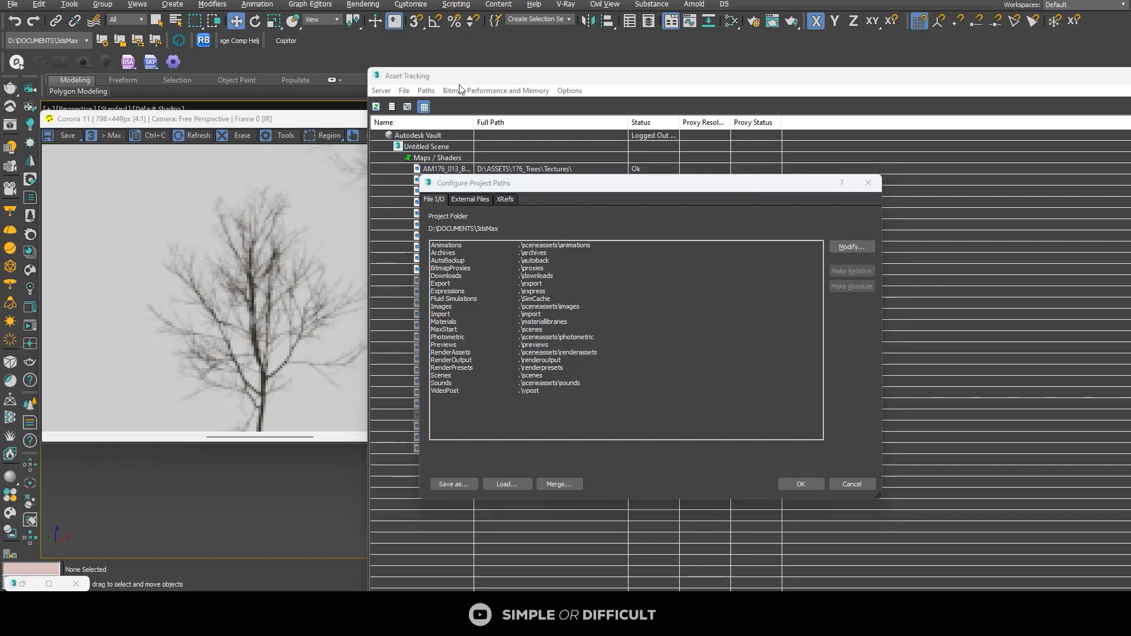
Add D:\ASSETS\176_Trees\Textures as an External Files path and refresh Asset Tracking
left_click(478, 200)
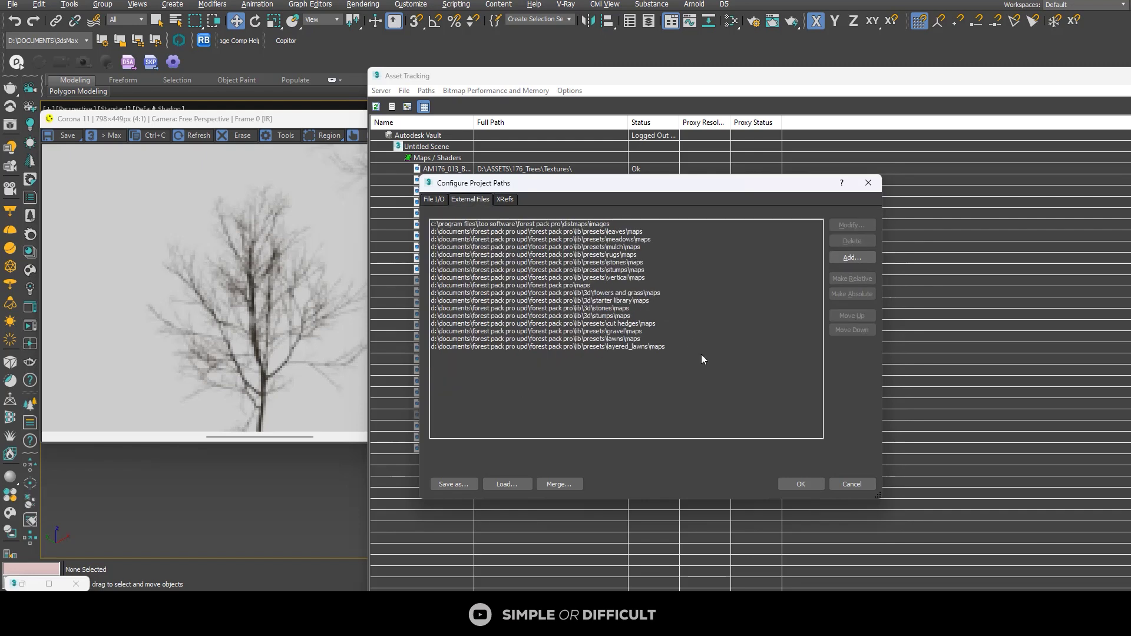
left_click(852, 257)
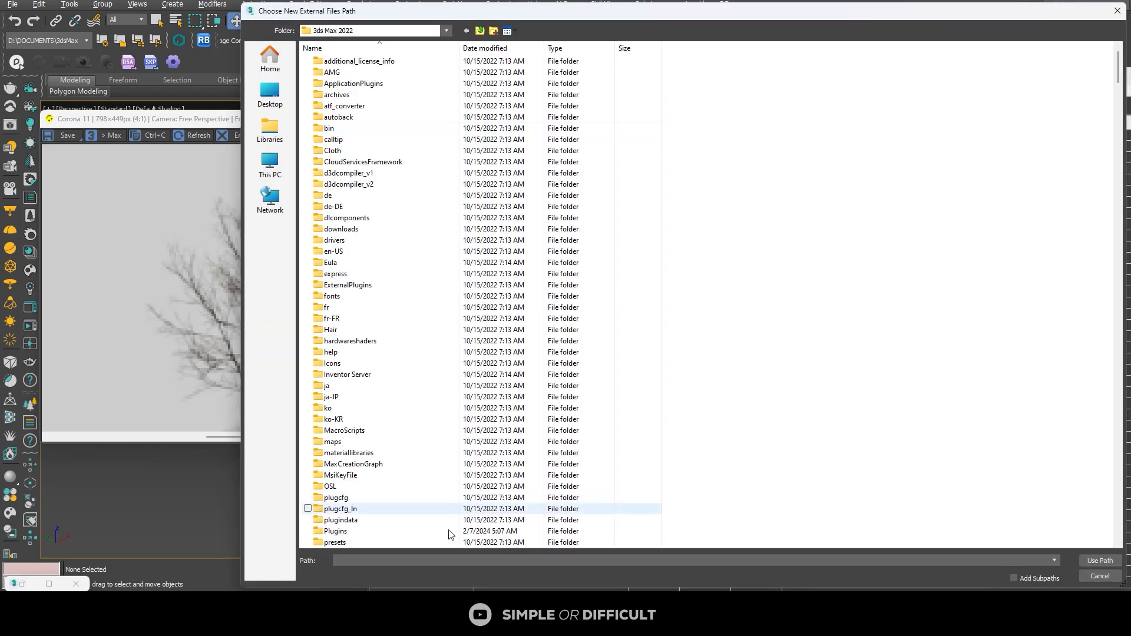
type("D:\\ASSETS\\176_Trees\\Textures")
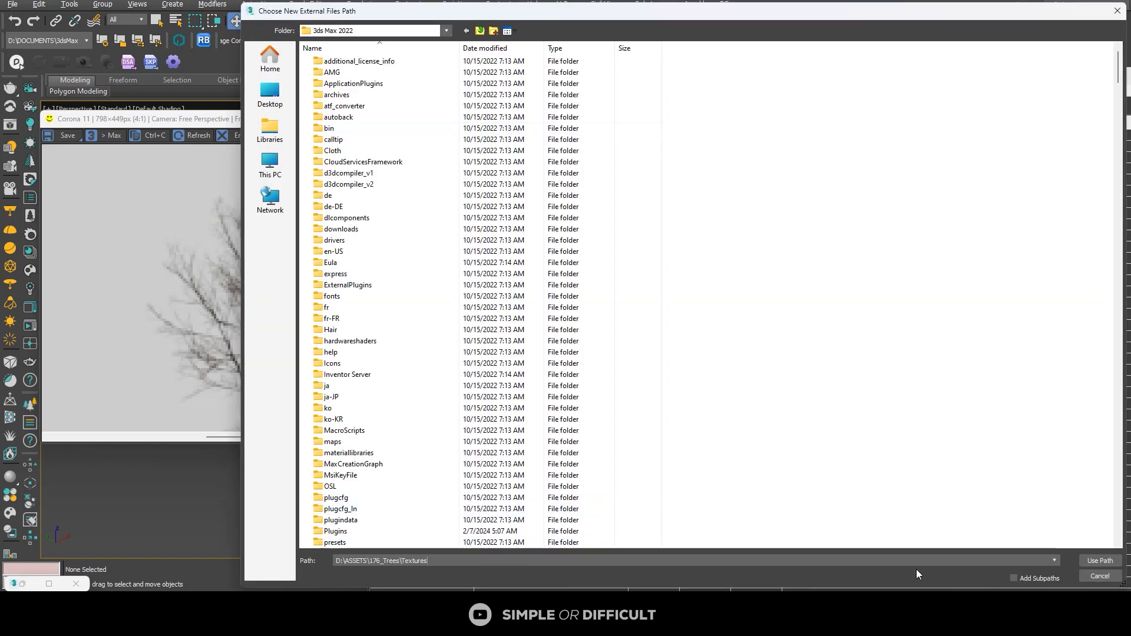
left_click(1101, 561)
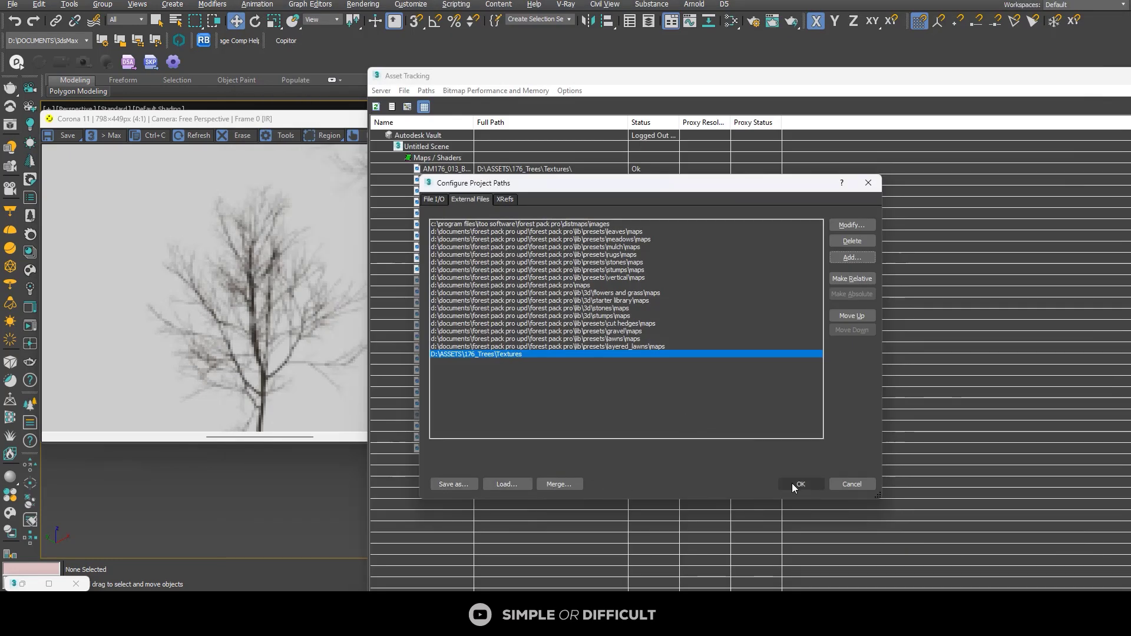
key("Return")
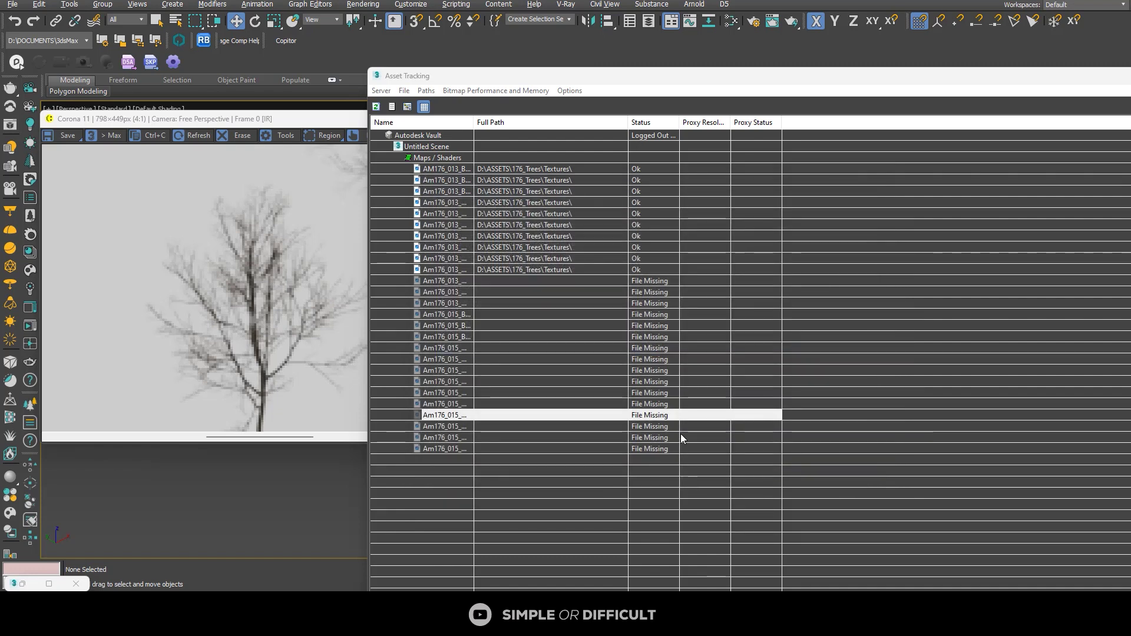
left_click(375, 108)
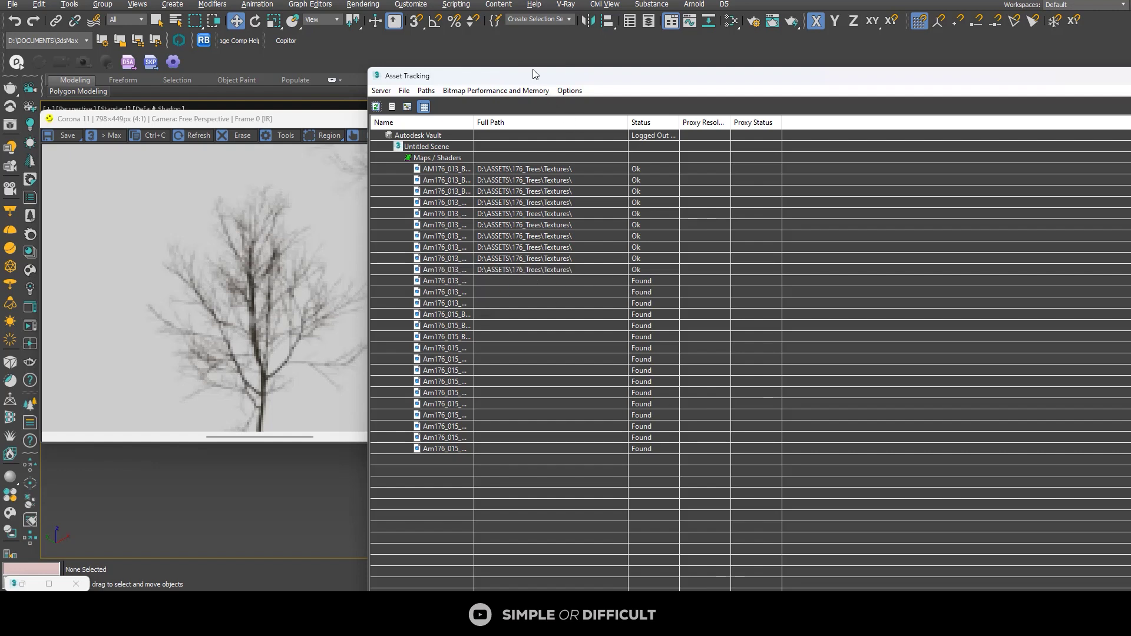
Render the textured trees in the Corona VFB
left_click_drag(543, 81, 667, 115)
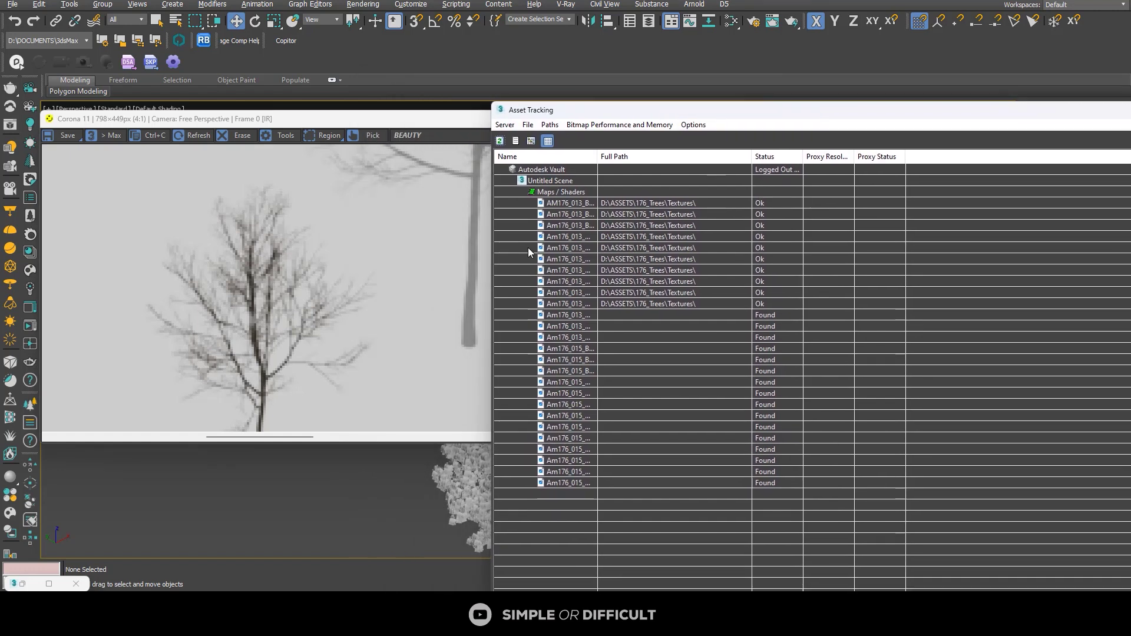
scroll(316, 334, "down", 2)
left_click(394, 147)
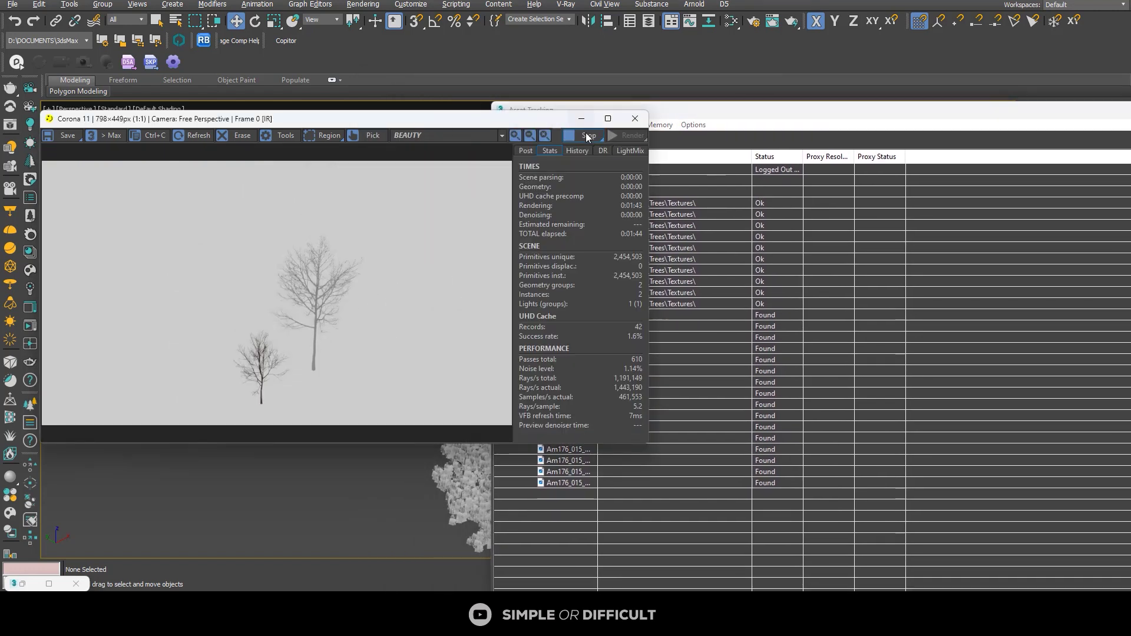
left_click(631, 135)
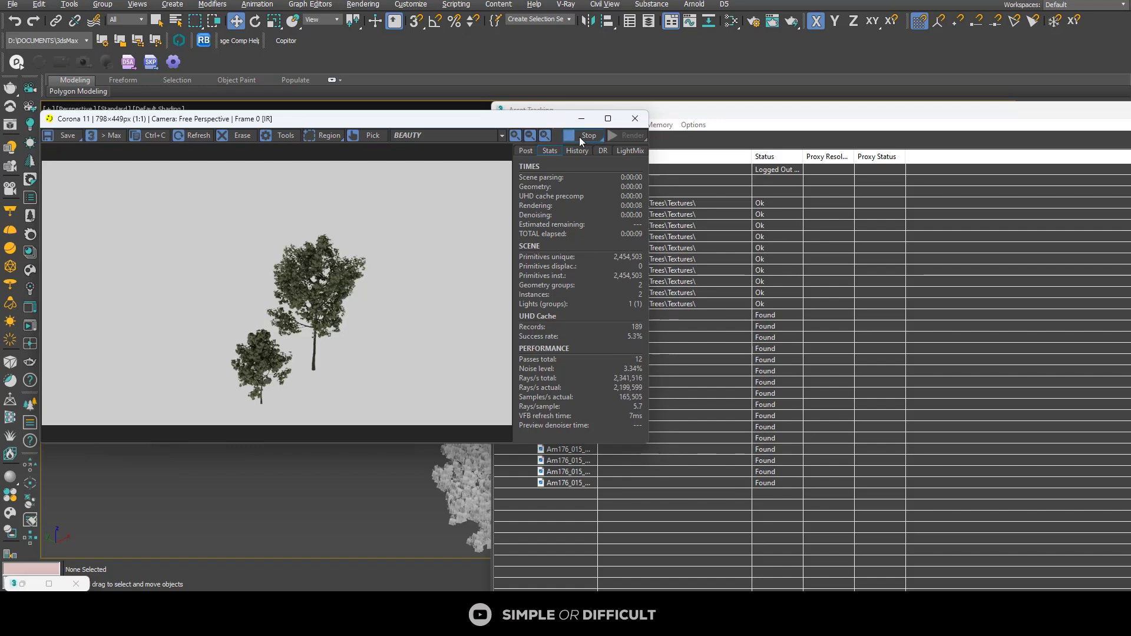
Stop the render and close the Asset Tracking and Corona error message windows
left_click_drag(691, 113, 308, 166)
left_click_drag(697, 165, 456, 178)
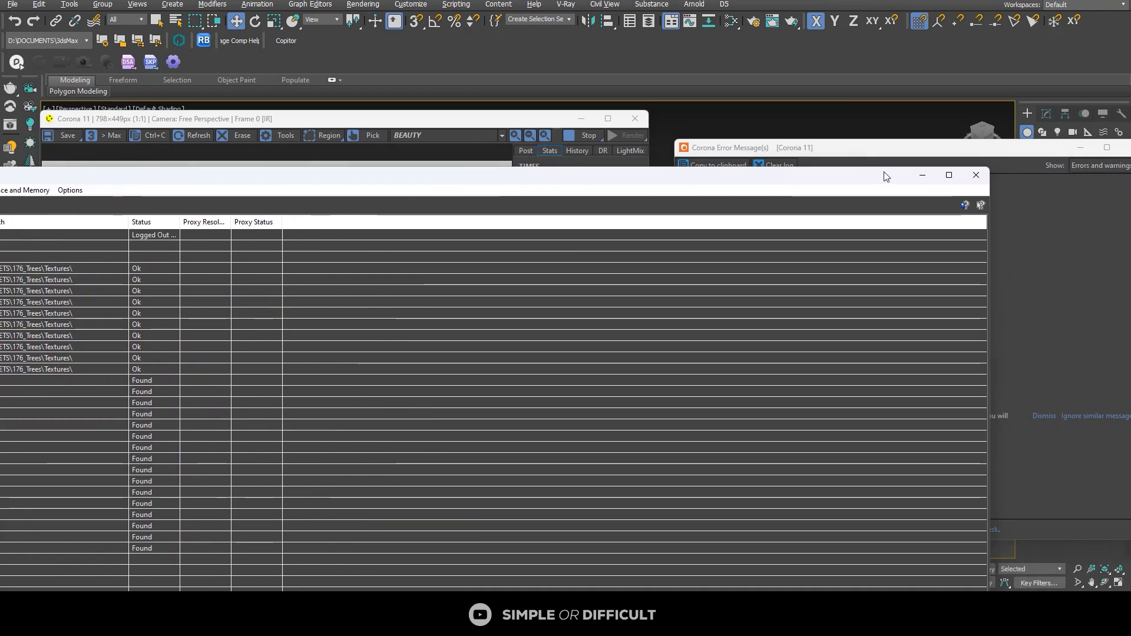
left_click(975, 177)
left_click_drag(942, 146, 739, 188)
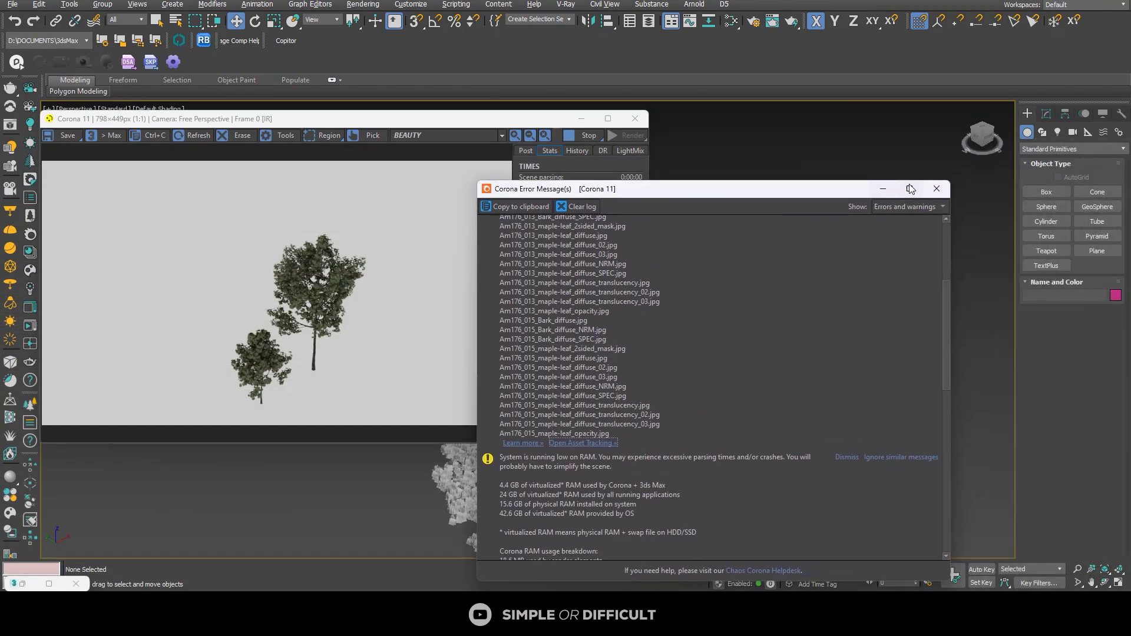
left_click(588, 135)
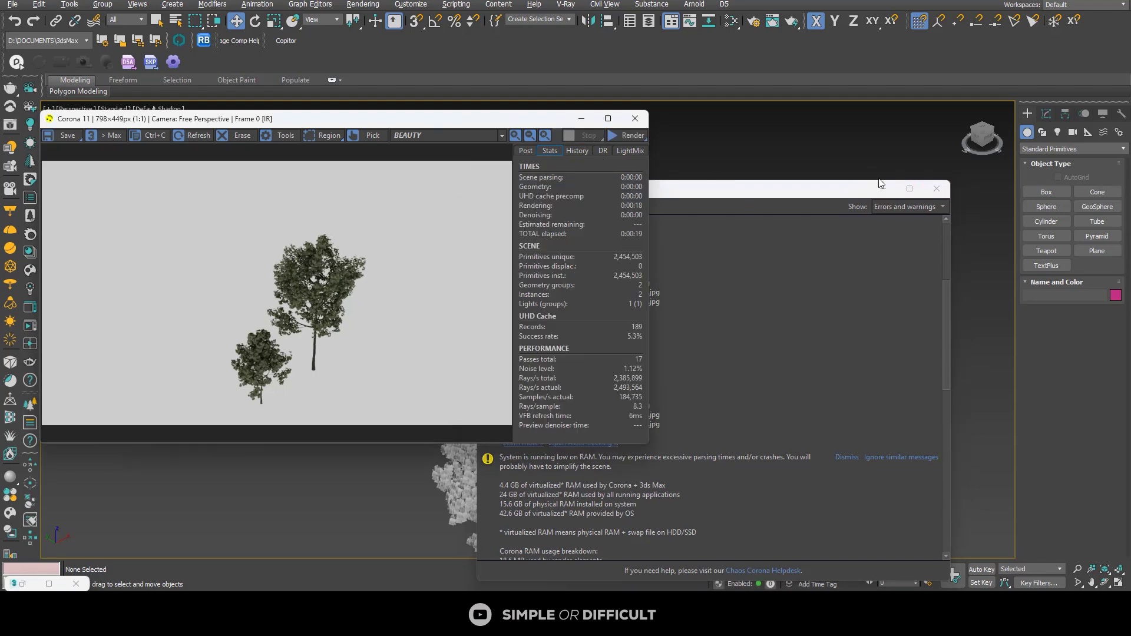
left_click(935, 189)
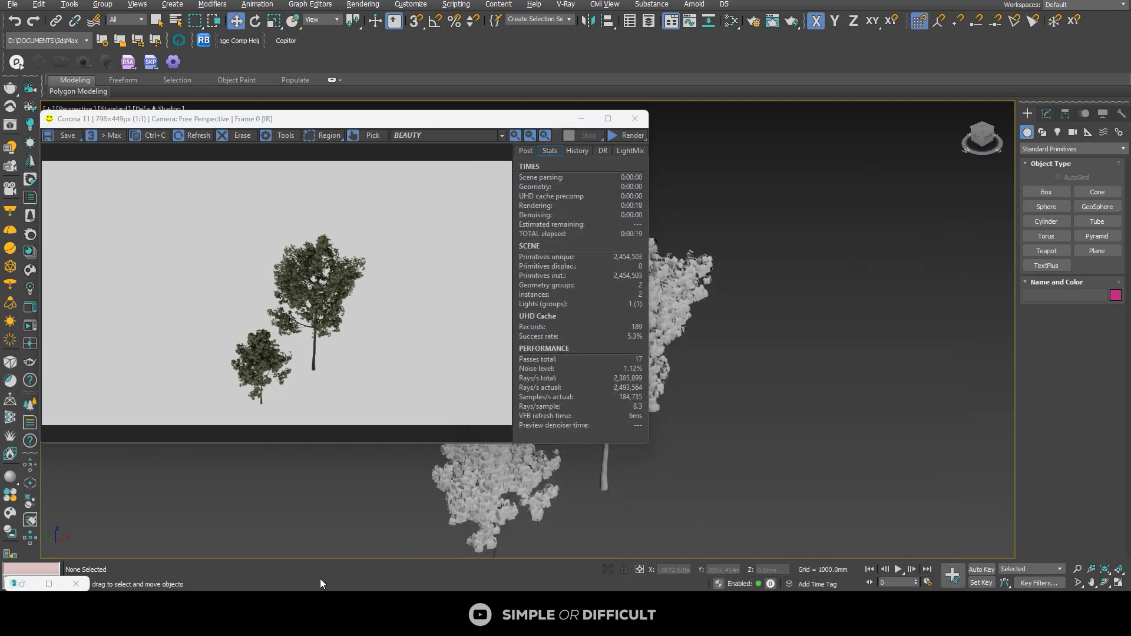
left_click(354, 618)
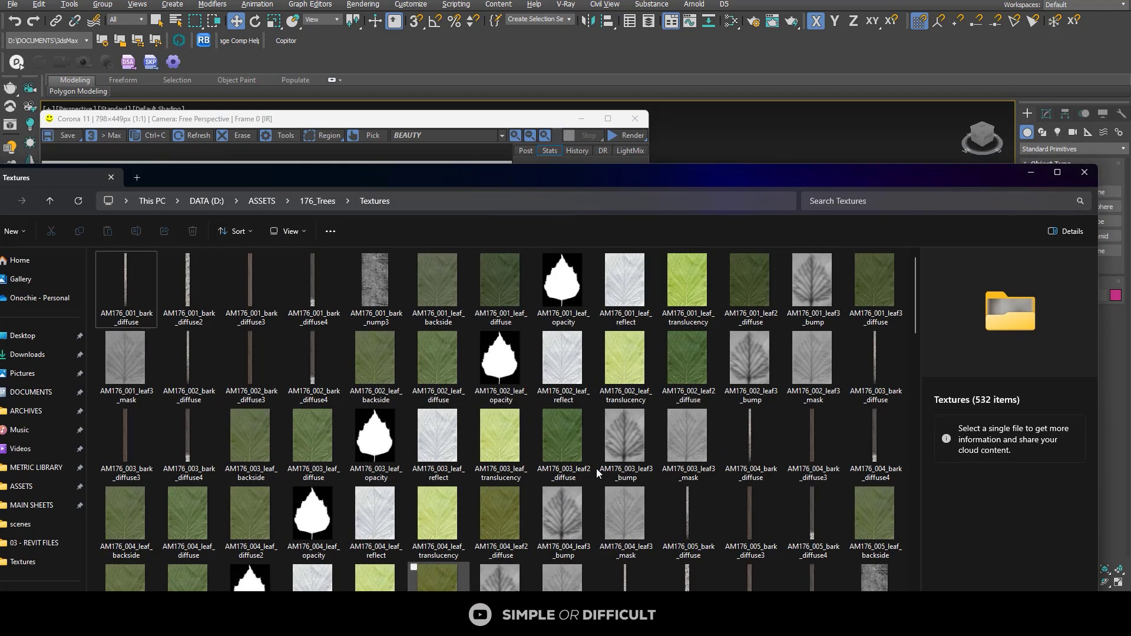
Drag 018_Vray from D:\ASSETS\176_Trees\3d into the viewport and merge it
left_click(330, 202)
double_click(132, 273)
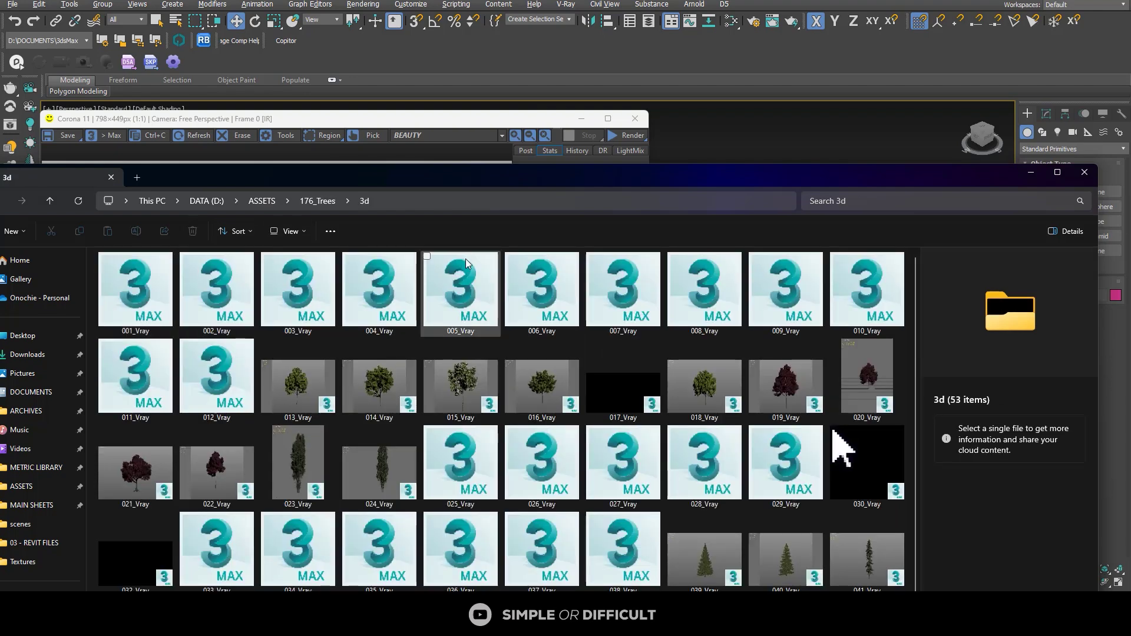
left_click(707, 385)
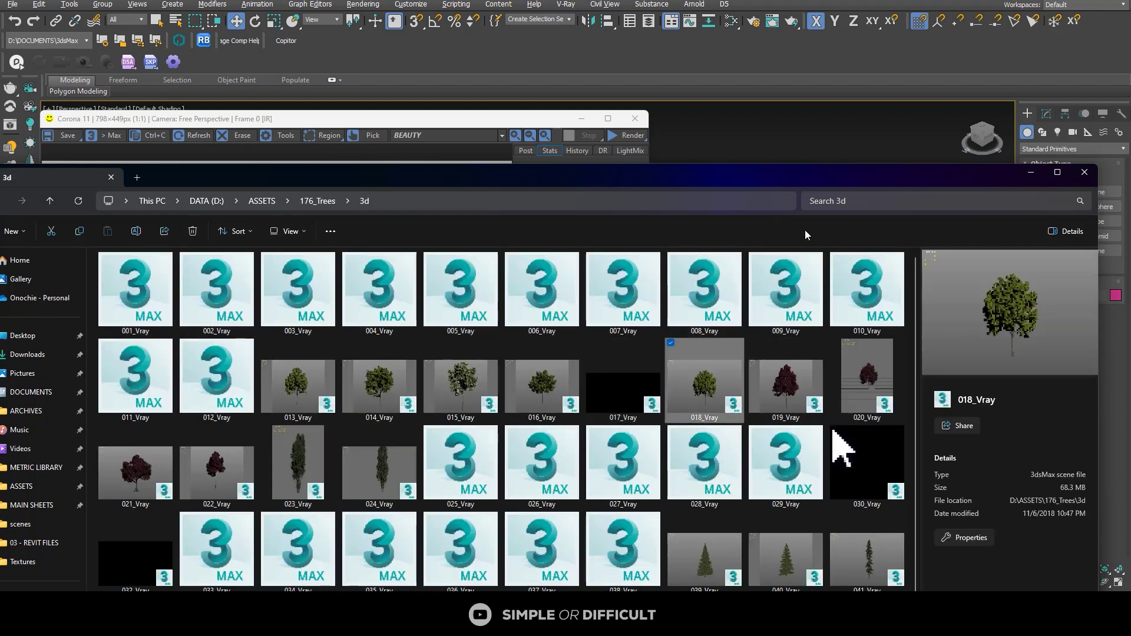
left_click_drag(756, 176, 702, 326)
left_click_drag(678, 501, 779, 245)
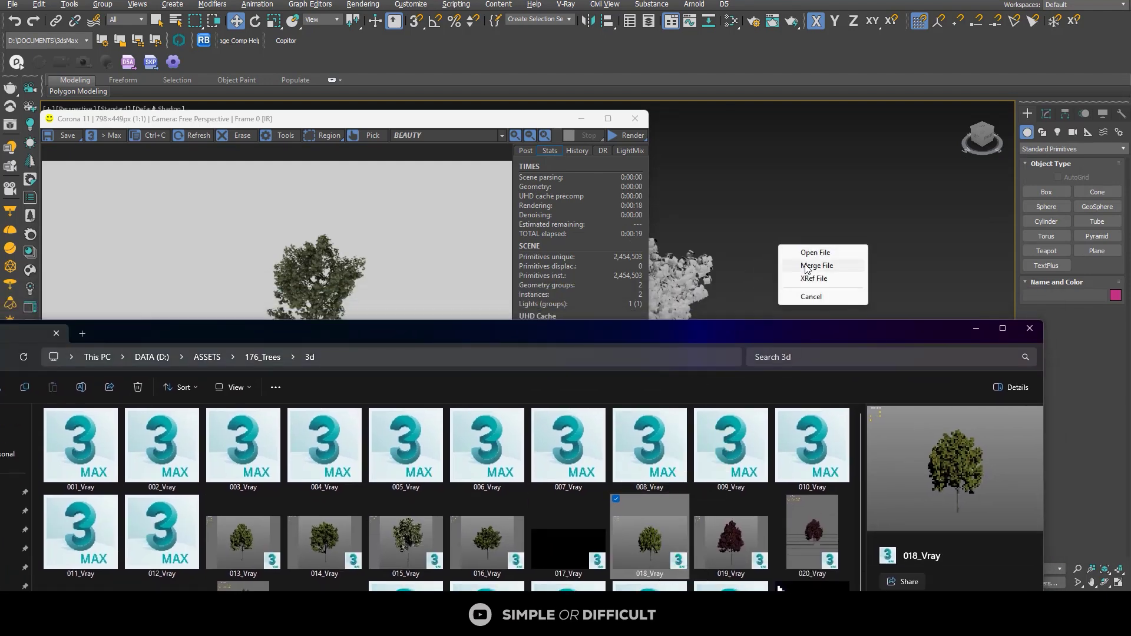
left_click(816, 266)
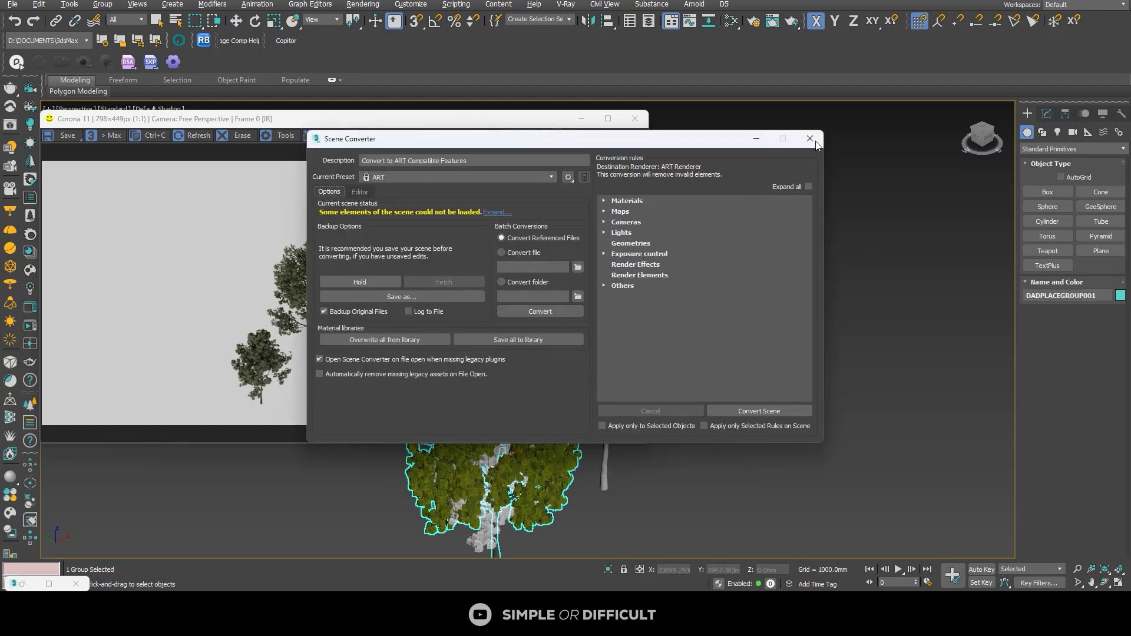
Close Scene Converter, move the merged Am176_018 tree along Y beside the others, then open Corona Converter
left_click(811, 139)
scroll(790, 317, "down", 5)
middle_click_drag(729, 359, 847, 323)
scroll(837, 326, "up", 2)
left_click(237, 22)
left_click_drag(804, 362, 745, 288)
scroll(746, 288, "up", 5)
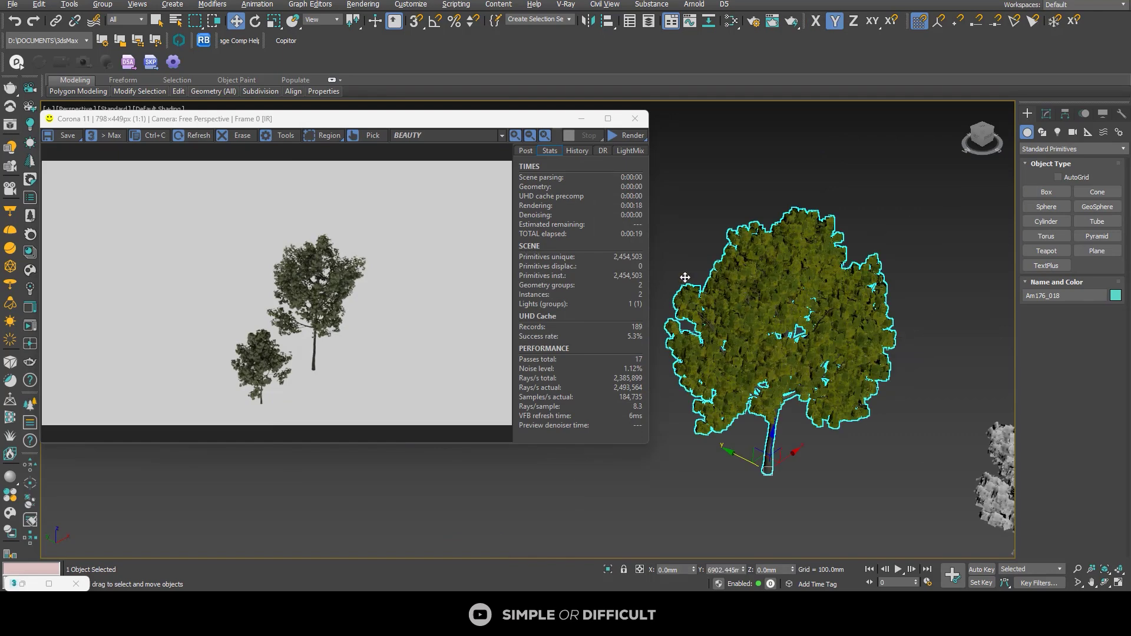
left_click_drag(253, 120, 343, 127)
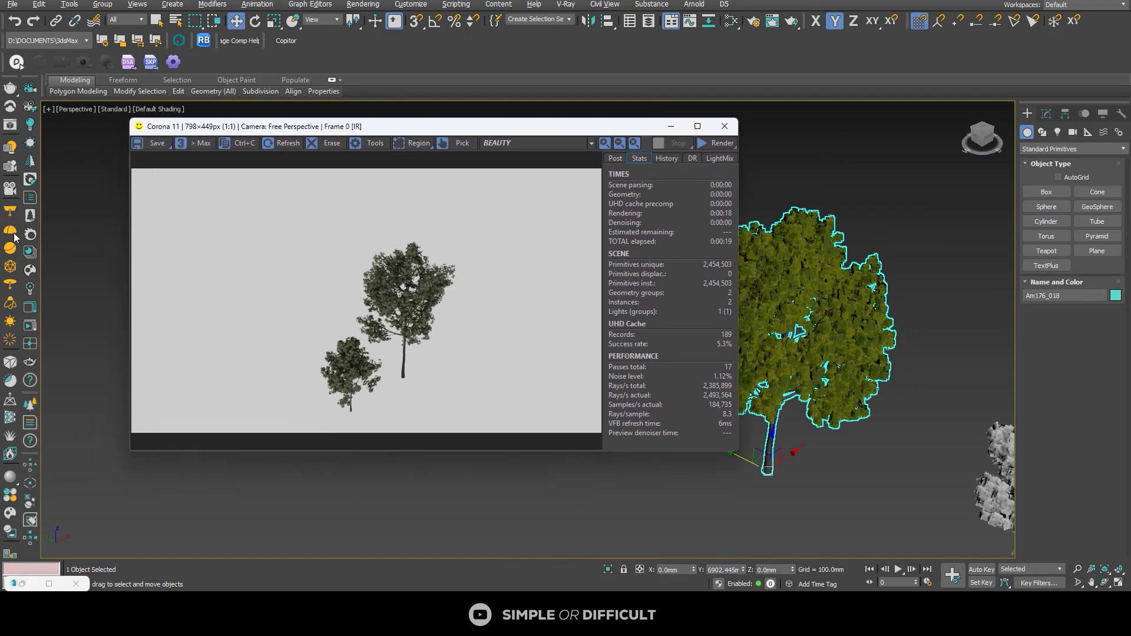
left_click(32, 234)
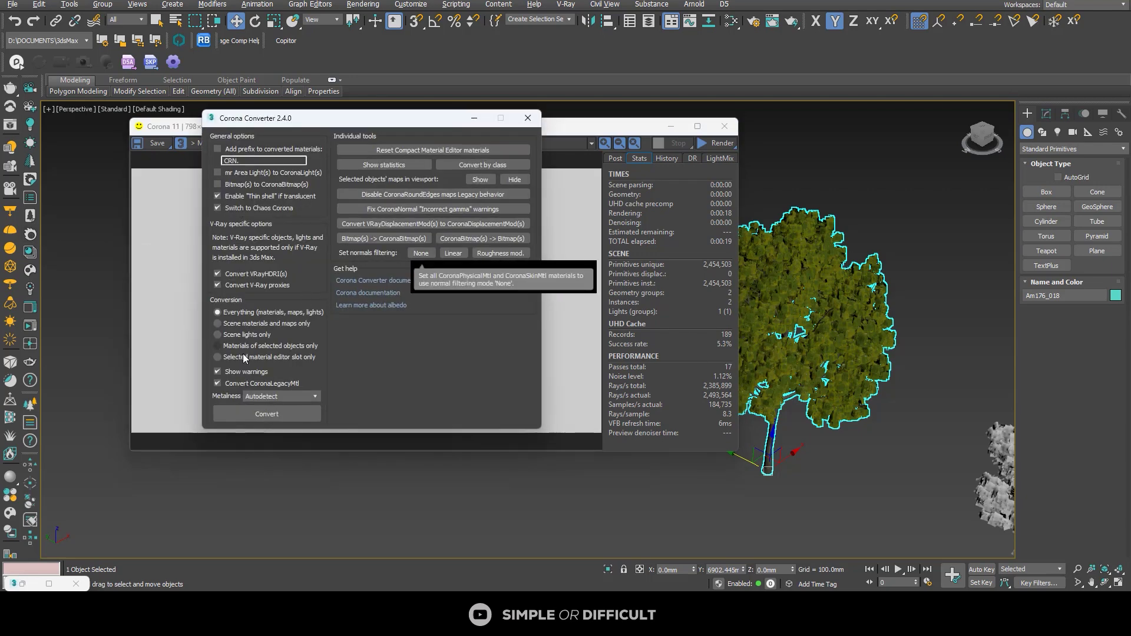
Convert the Am176_018 materials to Corona with Force non-metal metalness and re-render all three trees
left_click(271, 396)
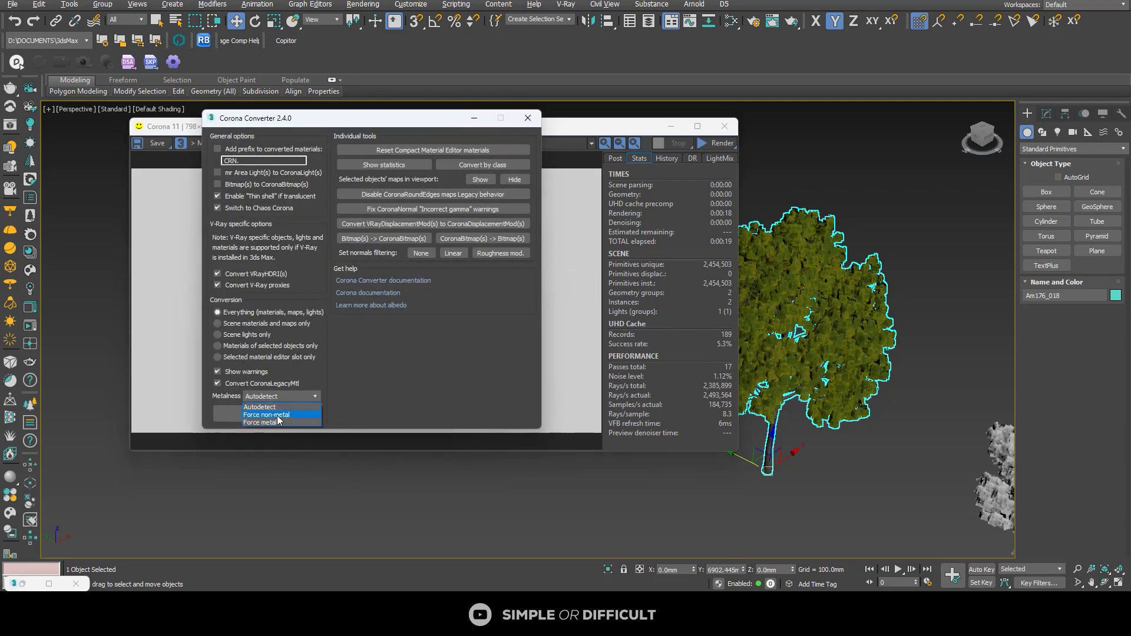
left_click(275, 421)
left_click(271, 421)
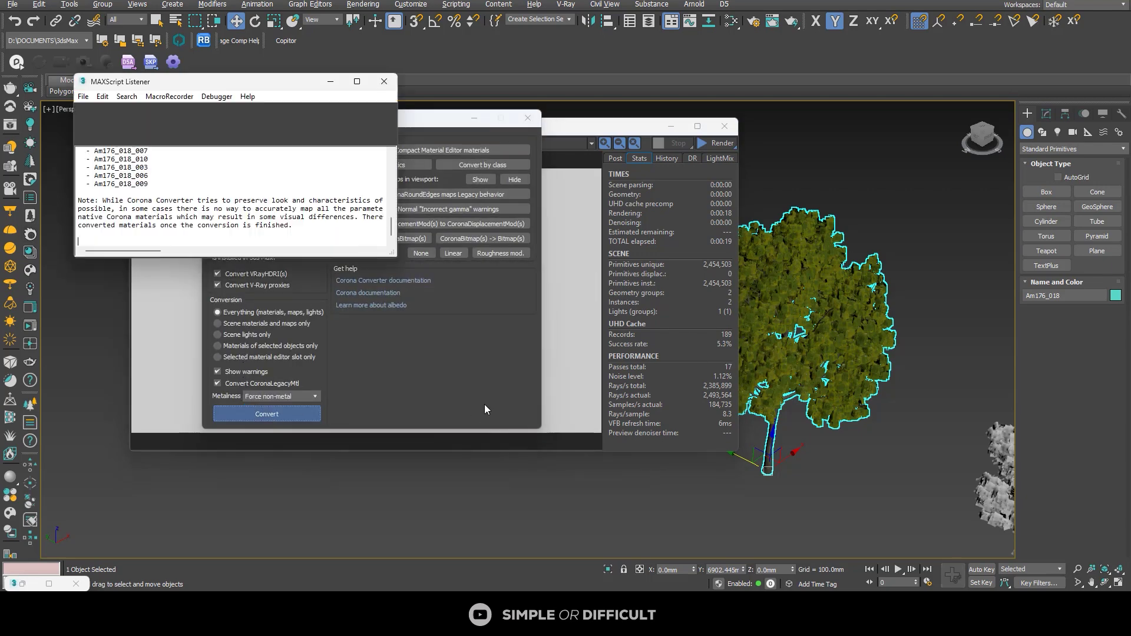
left_click(390, 79)
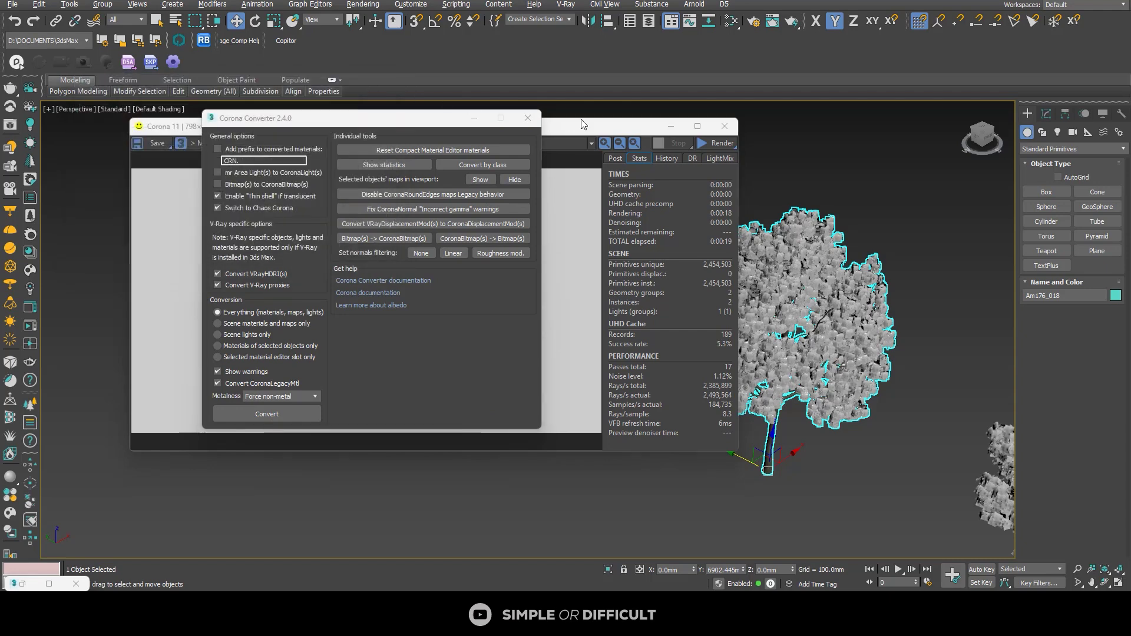
left_click(529, 119)
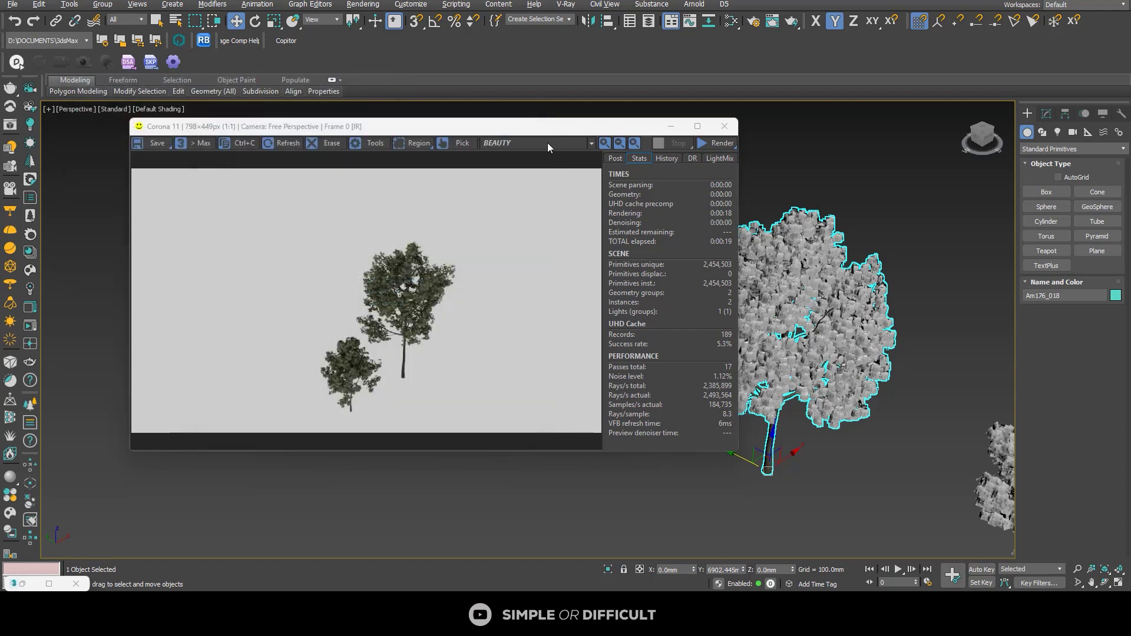
left_click(717, 144)
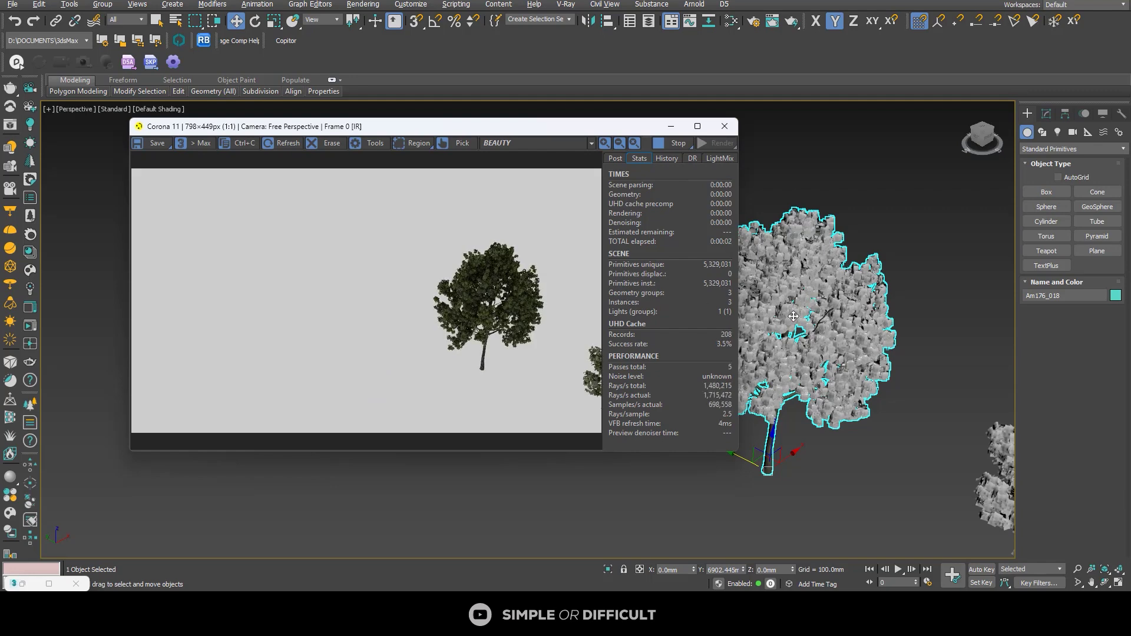
scroll(831, 366, "down", 5)
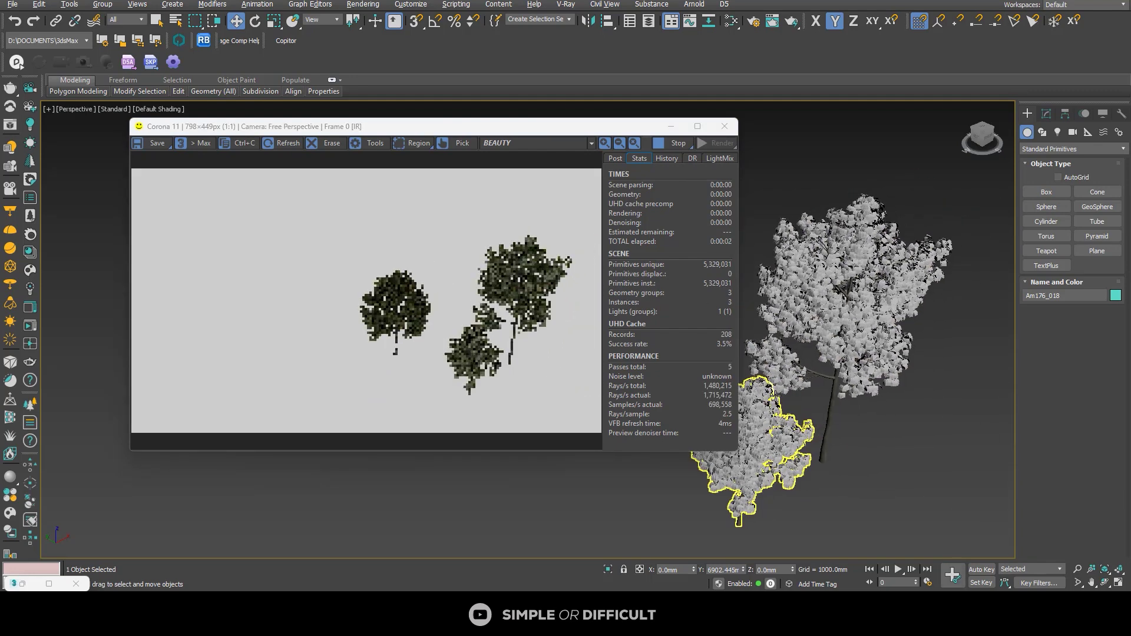